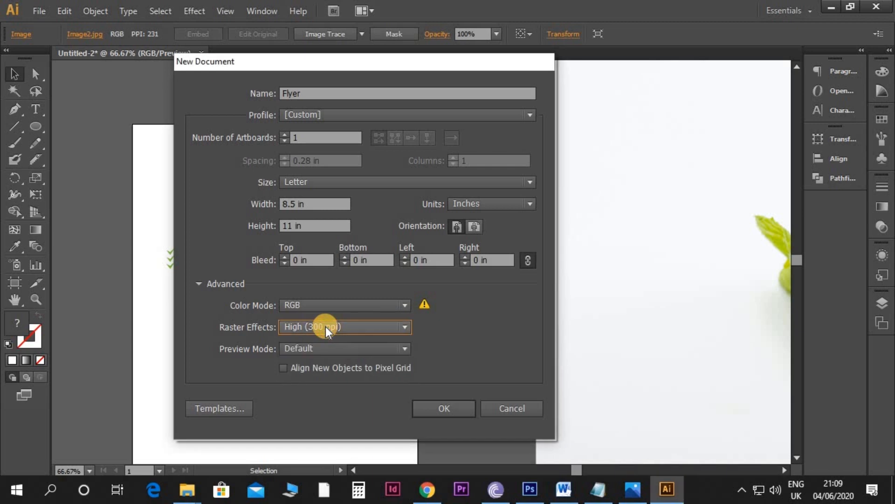
# Step: Create the Letter-size RGB document Flyer with 300 ppi raster effects, and paste the radish photo from Untitled-2 into it
pyautogui.click(452, 410)
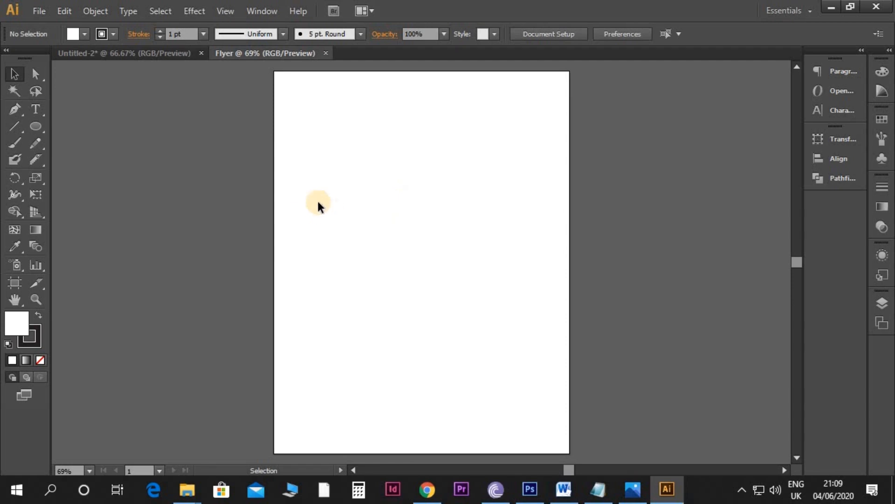
pyautogui.click(170, 55)
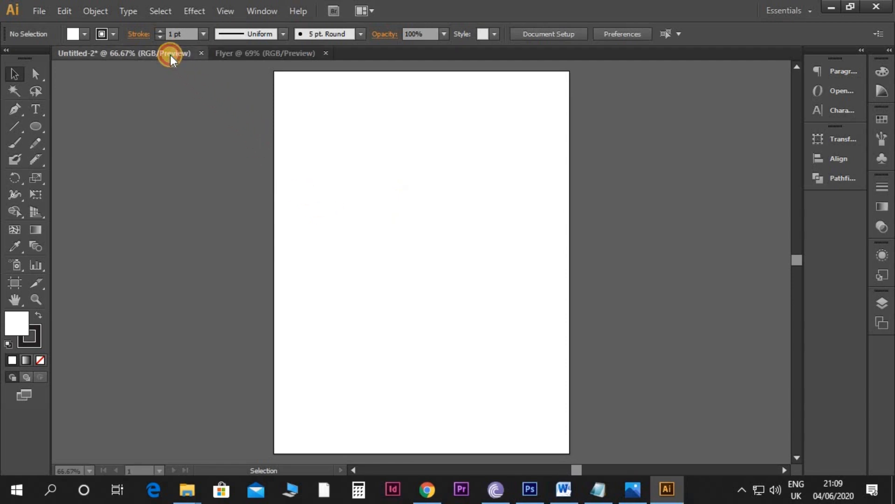
pyautogui.moveTo(583, 228); pyautogui.dragTo(359, 242)
pyautogui.hotkey('ctrl', '-')
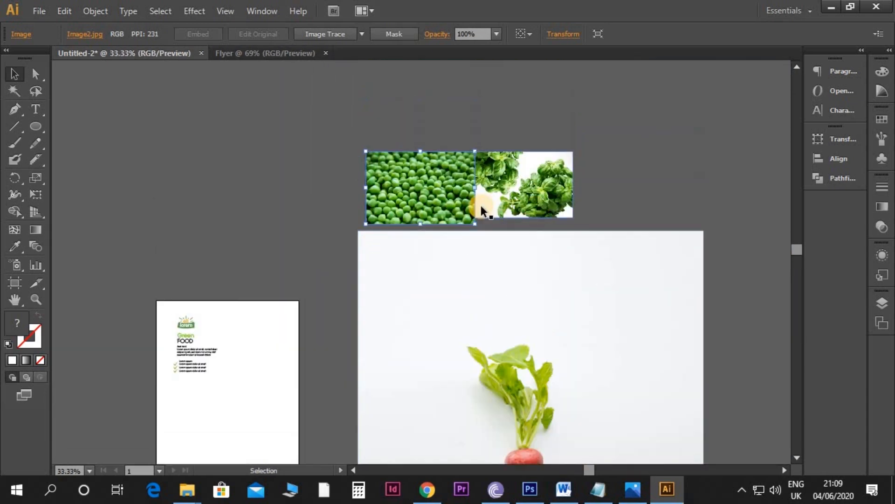
pyautogui.scroll(-3, 340, 266)
pyautogui.click(321, 276)
pyautogui.moveTo(360, 269); pyautogui.dragTo(424, 282)
pyautogui.click(496, 253)
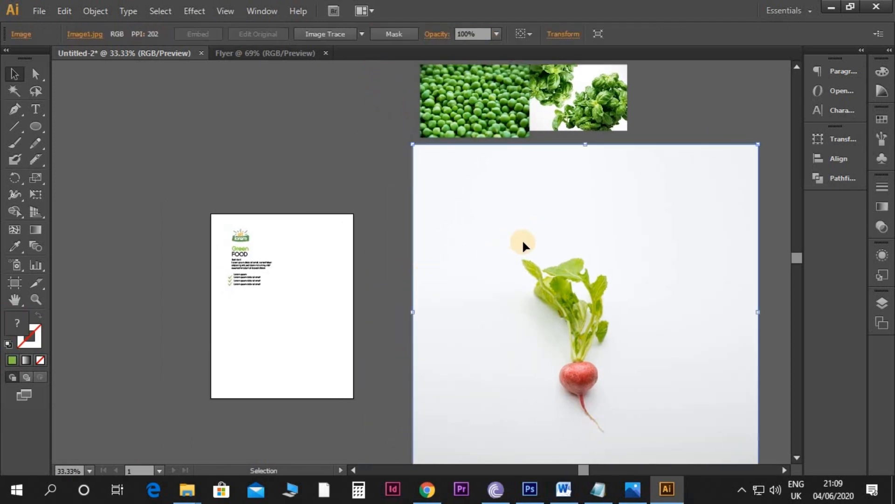
pyautogui.click(260, 54)
pyautogui.hotkey('ctrl', 'v')
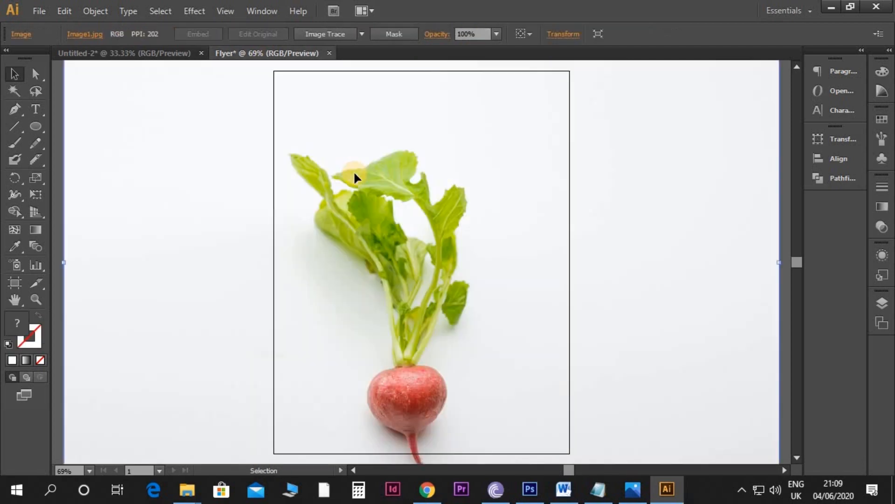
# Step: Scale the radish photo down to about 17.2 by 16.6 in and reposition it so the radish sits within the artboard
pyautogui.hotkey('ctrl', '-')
pyautogui.hotkey('ctrl', '-')
pyautogui.hotkey('ctrl', '-')
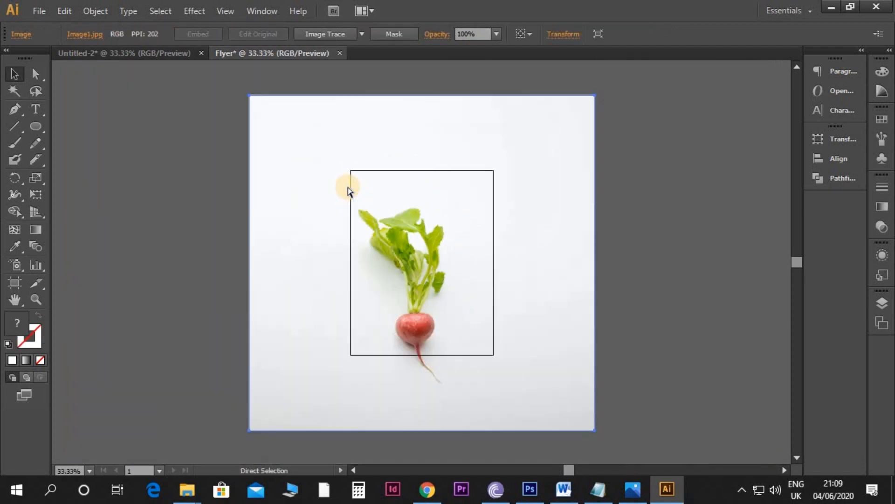
pyautogui.moveTo(595, 430); pyautogui.dragTo(569, 405)
pyautogui.moveTo(457, 317); pyautogui.dragTo(463, 299)
pyautogui.hotkey('shift', 'Down')
pyautogui.hotkey('shift', 'Down')
pyautogui.hotkey('shift', 'Down')
pyautogui.hotkey('shift', 'Down')
pyautogui.hotkey('shift', 'Down')
pyautogui.hotkey('shift', 'Down')
pyautogui.hotkey('shift', 'Down')
pyautogui.hotkey('shift', 'Down')
pyautogui.hotkey('shift', 'Down')
pyautogui.hotkey('shift', 'Down')
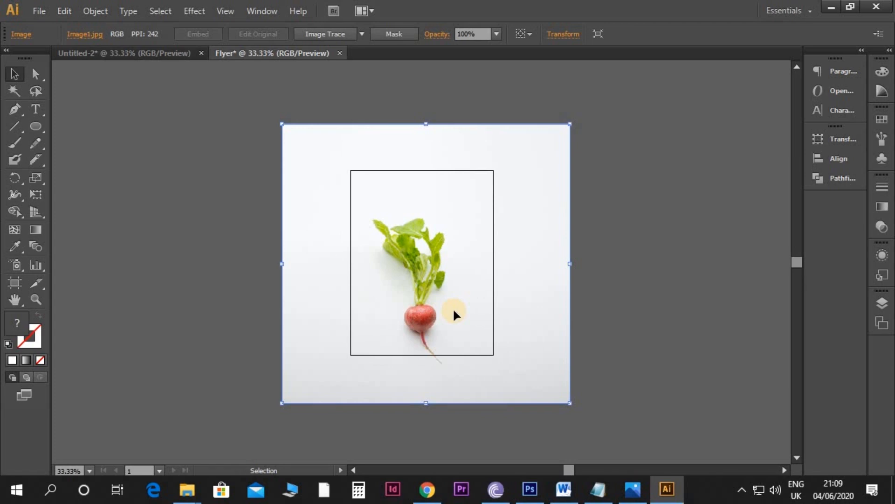
pyautogui.hotkey('ctrl', '=')
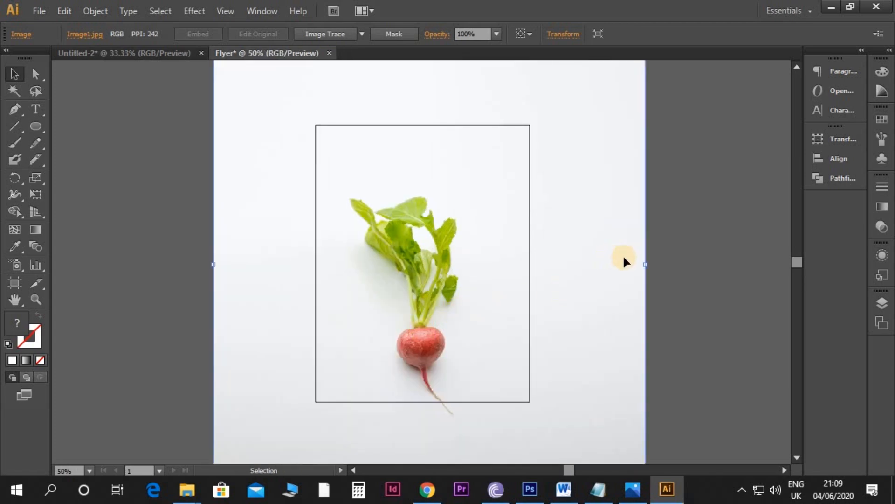
pyautogui.click(668, 263)
# Step: Draw a white 8.5 by 11 in rectangle over the radish photo, covering the artboard exactly
pyautogui.scroll(2, 575, 243)
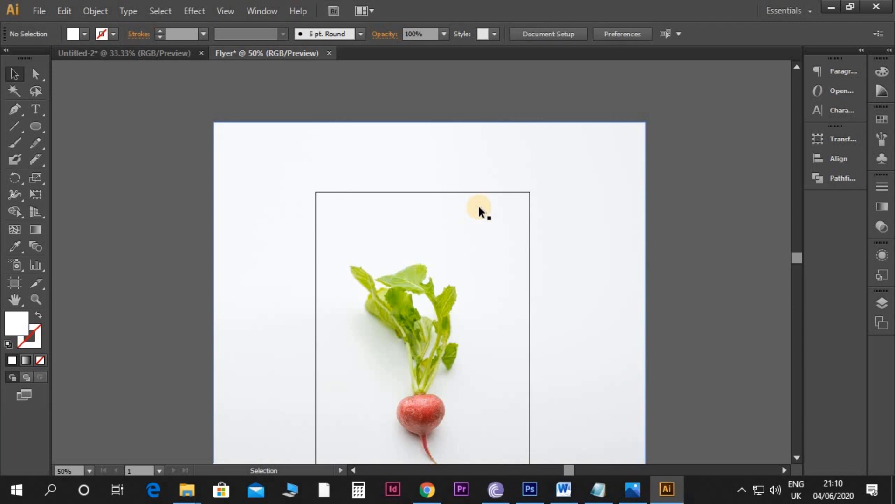
pyautogui.scroll(-1, 479, 207)
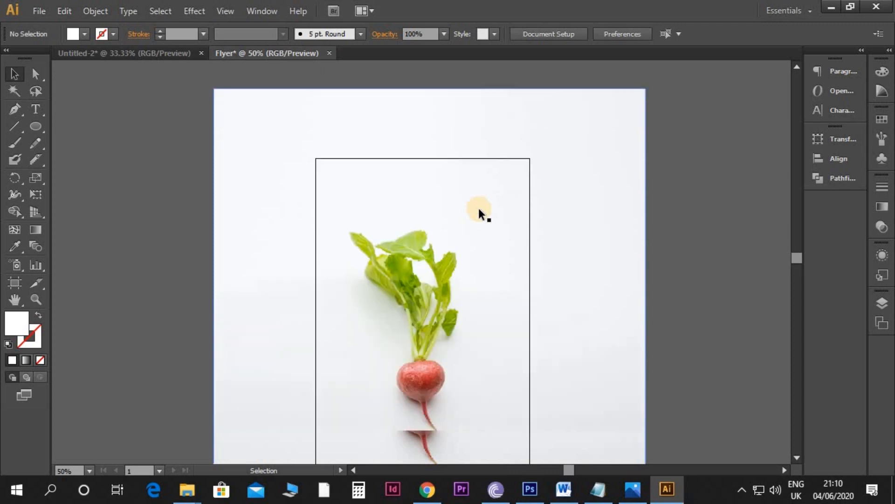
pyautogui.moveTo(46, 125); pyautogui.dragTo(66, 128)
pyautogui.scroll(-2, 298, 128)
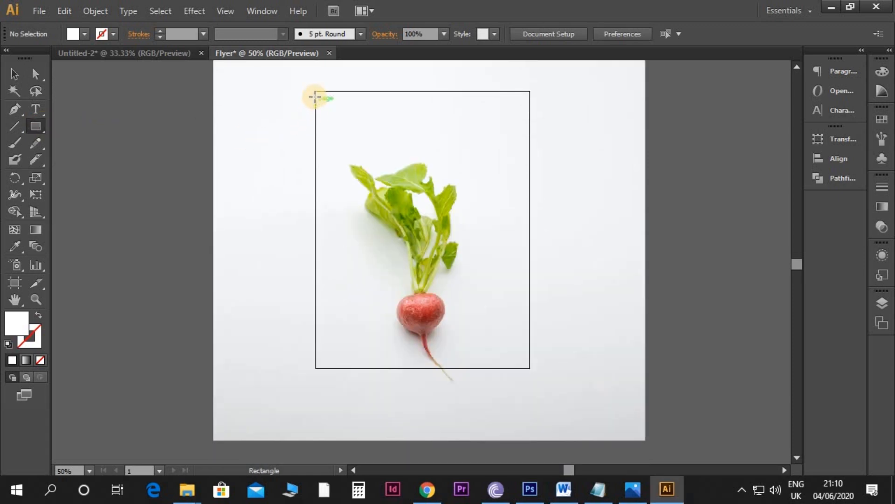
pyautogui.moveTo(316, 91)
pyautogui.mouseDown()
pyautogui.moveTo(416, 202)
pyautogui.moveTo(532, 362)
pyautogui.moveTo(518, 368)
pyautogui.moveTo(529, 366)
pyautogui.mouseUp()
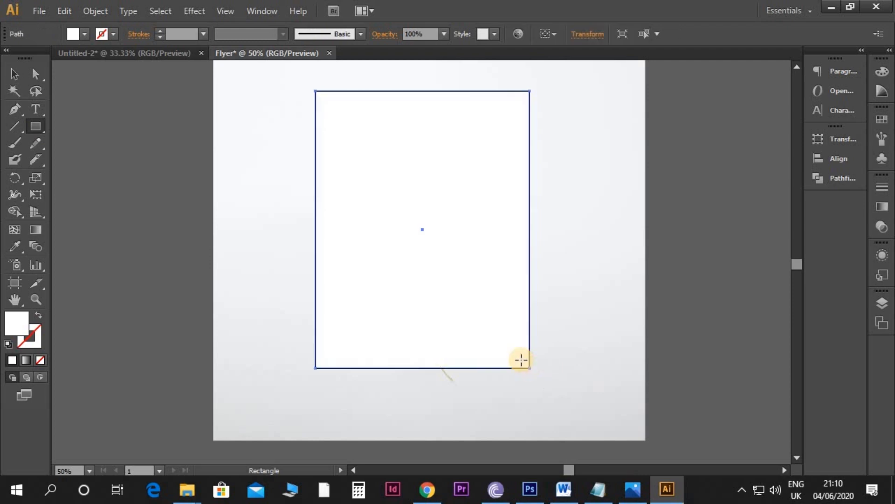
pyautogui.scroll(1, 521, 360)
pyautogui.press('v')
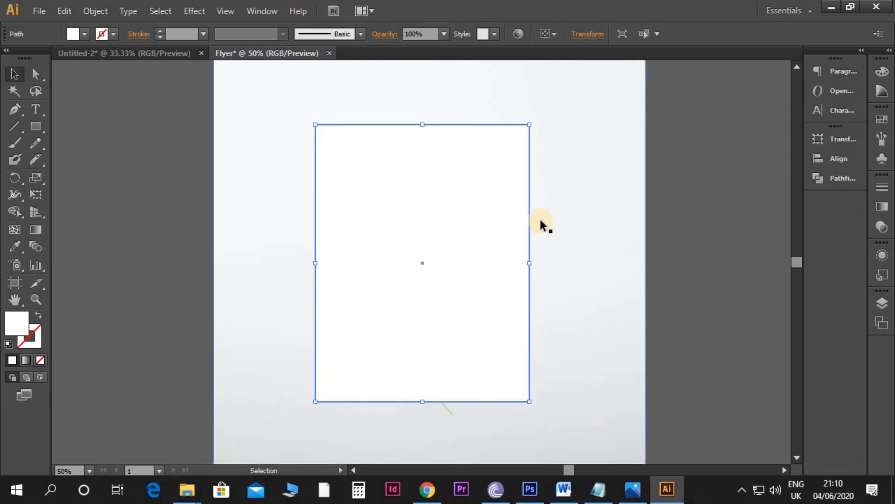
# Step: Clip the radish photo to the artboard-sized rectangle with a clipping mask
pyautogui.keyDown('shift'); pyautogui.click(579, 196); pyautogui.keyUp('shift')
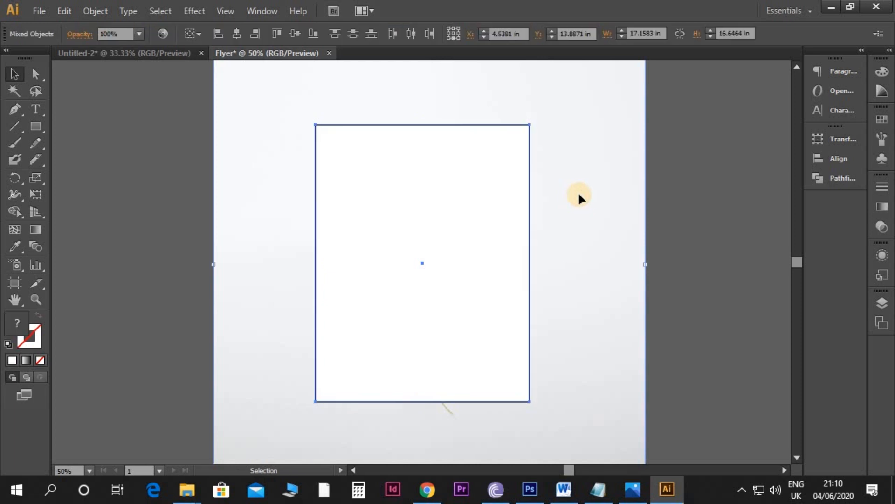
pyautogui.rightClick(580, 198)
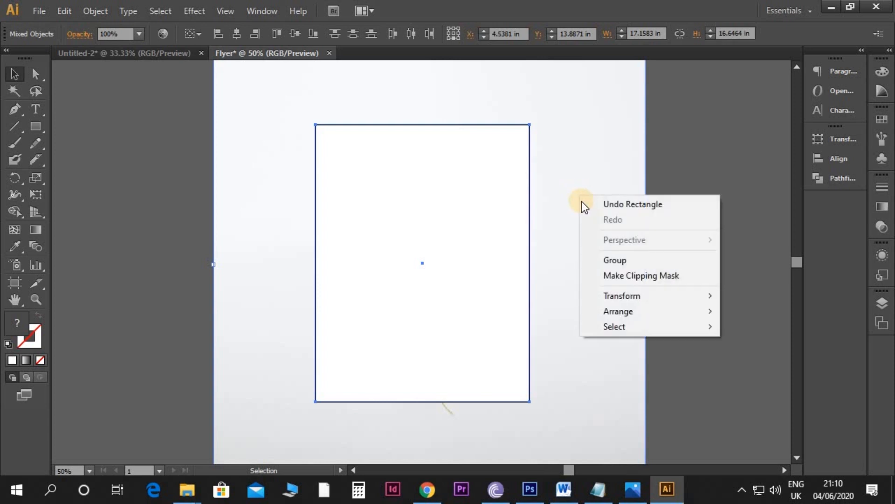
pyautogui.click(614, 276)
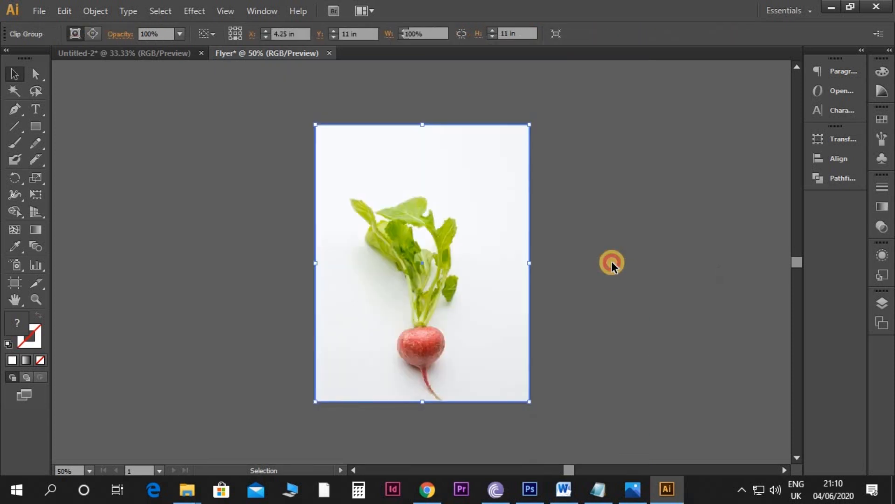
pyautogui.click(611, 262)
# Step: Set up the Pen tool with no fill and a black stroke
pyautogui.hotkey('ctrl', '1')
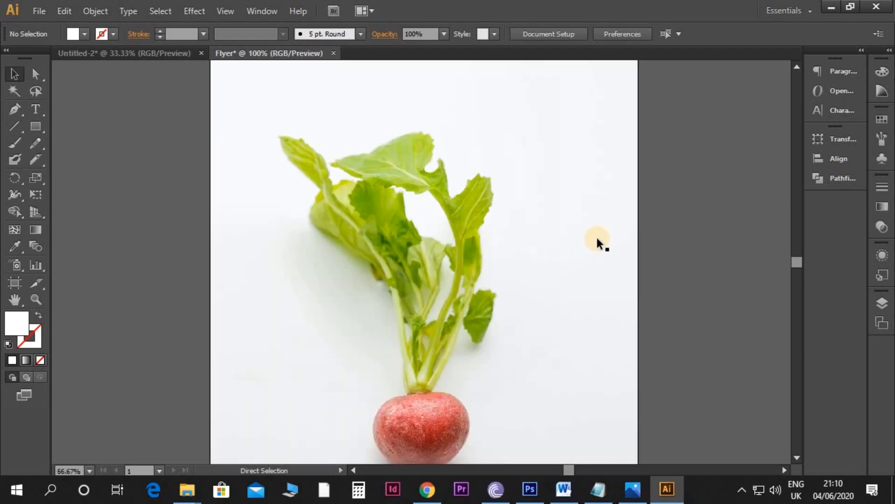
pyautogui.scroll(-5, 599, 244)
pyautogui.moveTo(582, 253); pyautogui.dragTo(557, 259)
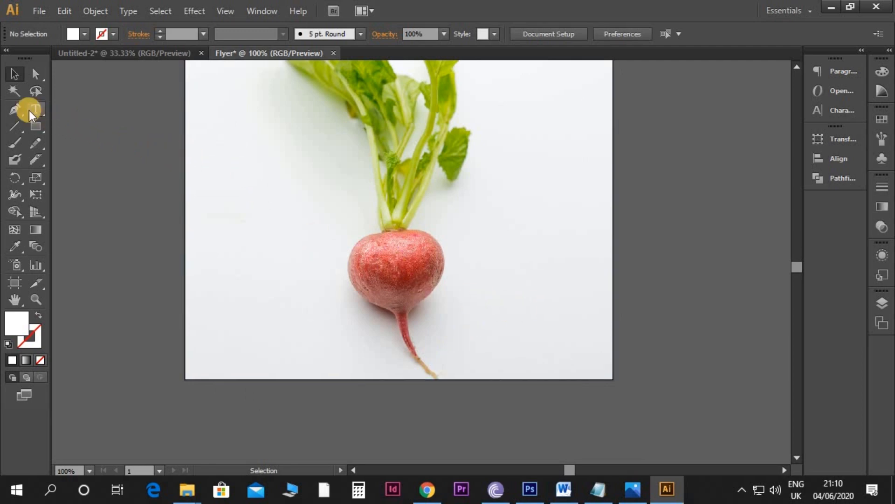
pyautogui.click(17, 110)
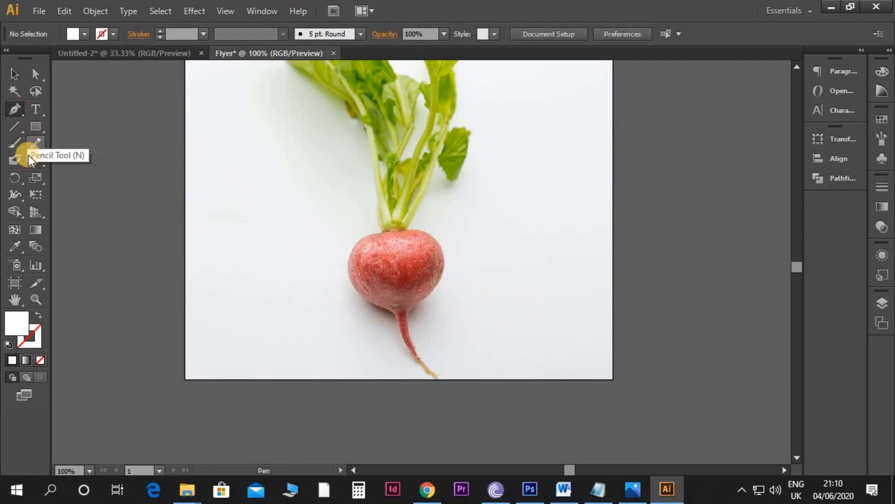
pyautogui.click(36, 320)
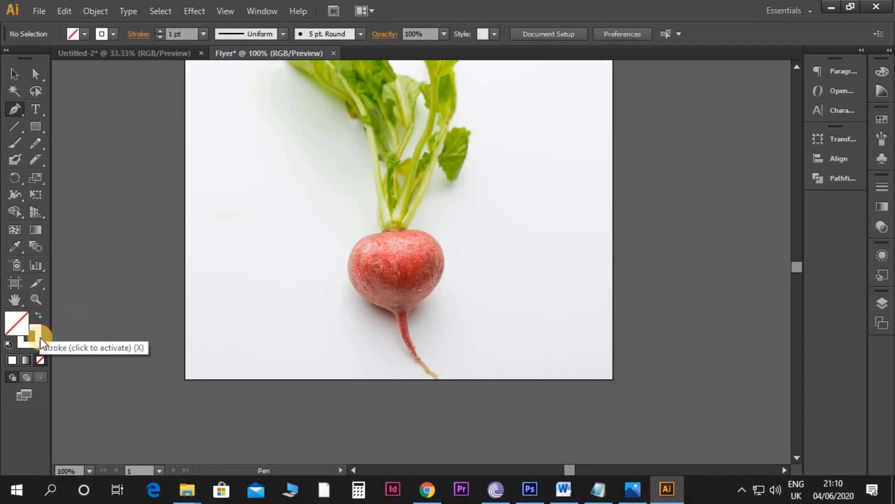
pyautogui.click(39, 343)
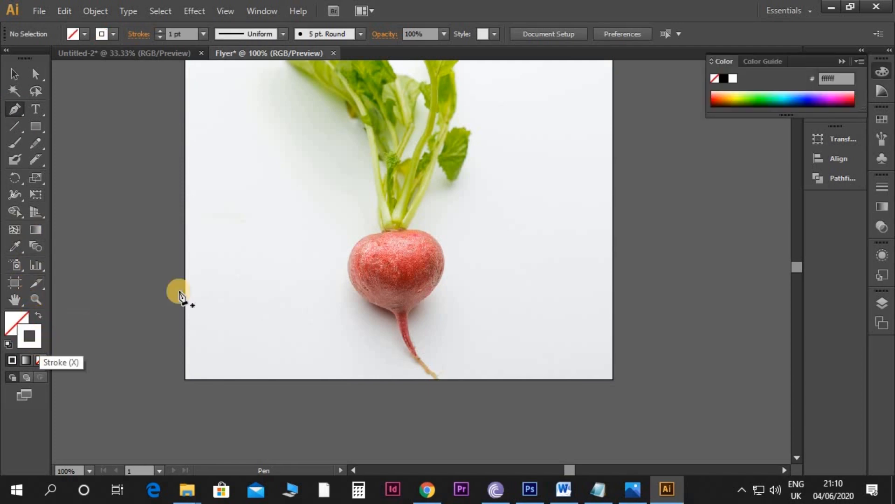
pyautogui.click(725, 78)
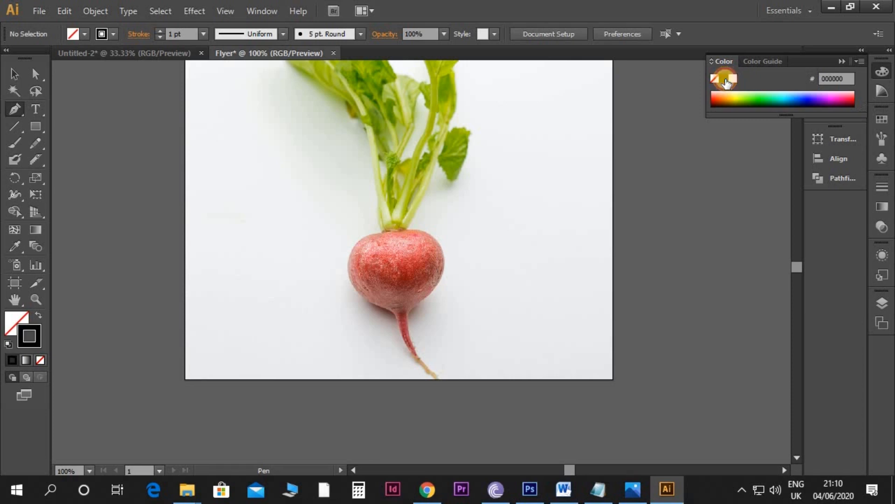
# Step: Draw a closed wavy shape beside the radish root, its base running along the artboard's lower edge from about X 4.99 in to 8.88 in
pyautogui.press('space')
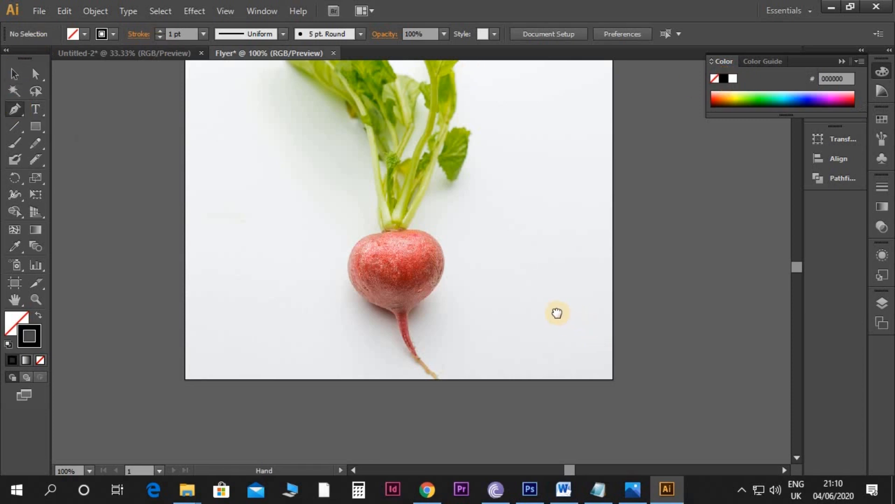
pyautogui.moveTo(573, 314); pyautogui.dragTo(518, 295)
pyautogui.hotkey('ctrl', '+')
pyautogui.press('space')
pyautogui.moveTo(410, 332); pyautogui.dragTo(465, 314)
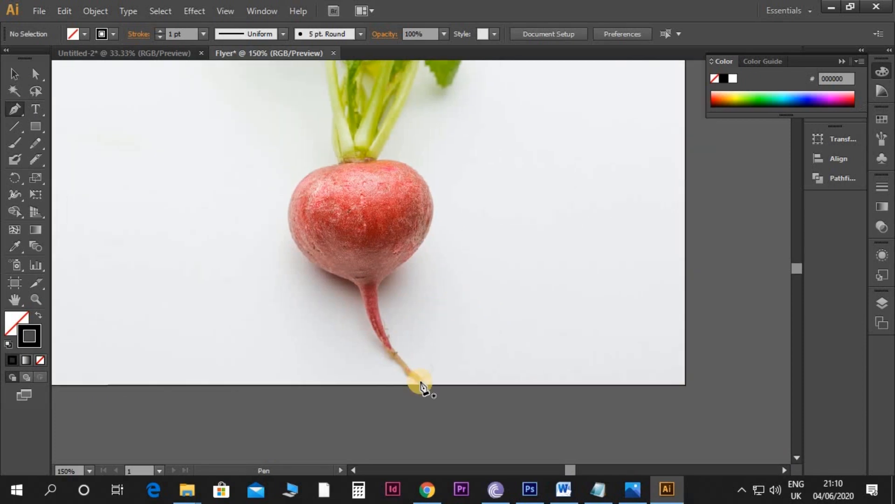
pyautogui.click(420, 380)
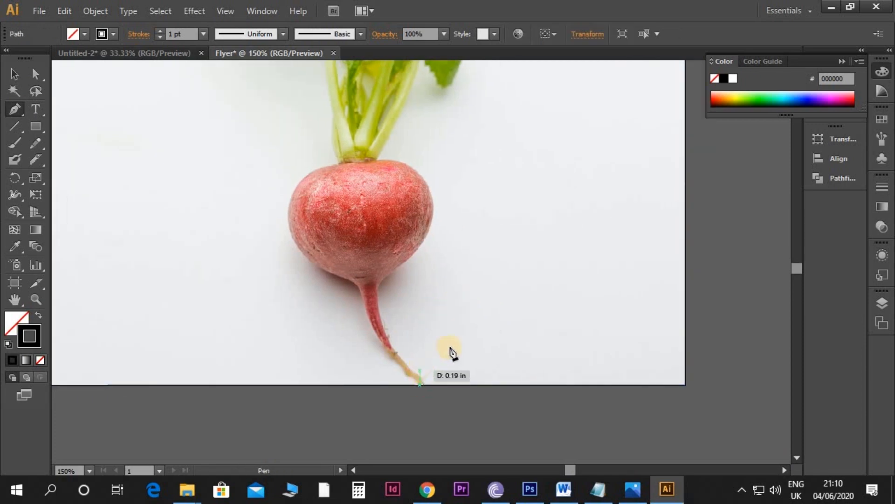
pyautogui.moveTo(456, 332); pyautogui.dragTo(501, 321)
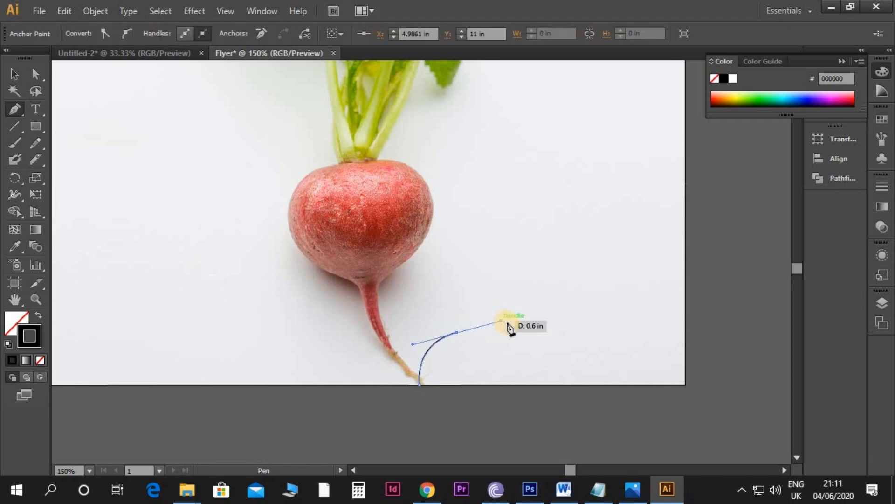
pyautogui.moveTo(533, 285)
pyautogui.mouseDown()
pyautogui.moveTo(538, 267)
pyautogui.moveTo(545, 270)
pyautogui.mouseUp()
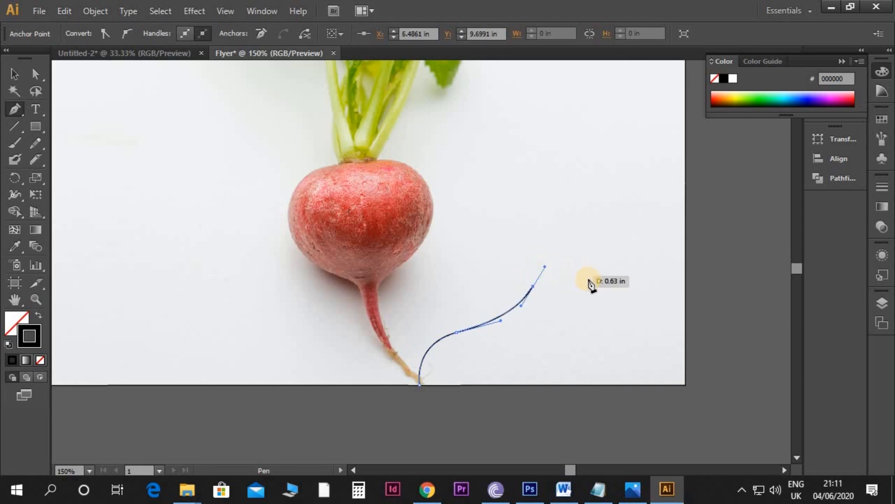
pyautogui.moveTo(621, 278); pyautogui.dragTo(662, 298)
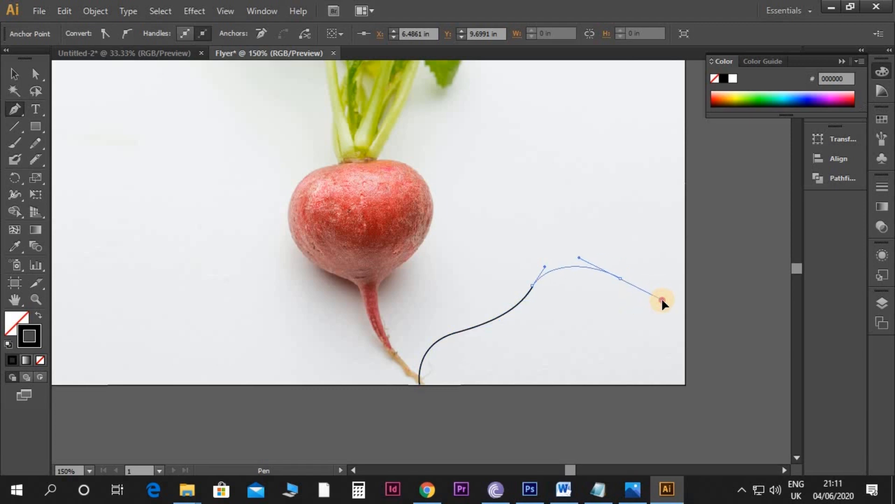
pyautogui.click(621, 279)
pyautogui.moveTo(662, 266); pyautogui.dragTo(675, 240)
pyautogui.click(661, 267)
pyautogui.moveTo(713, 270); pyautogui.dragTo(735, 316)
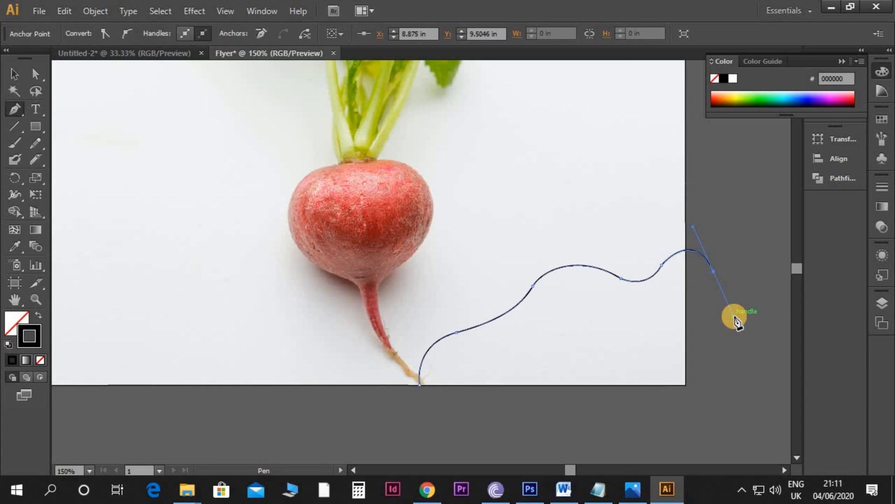
pyautogui.click(713, 384)
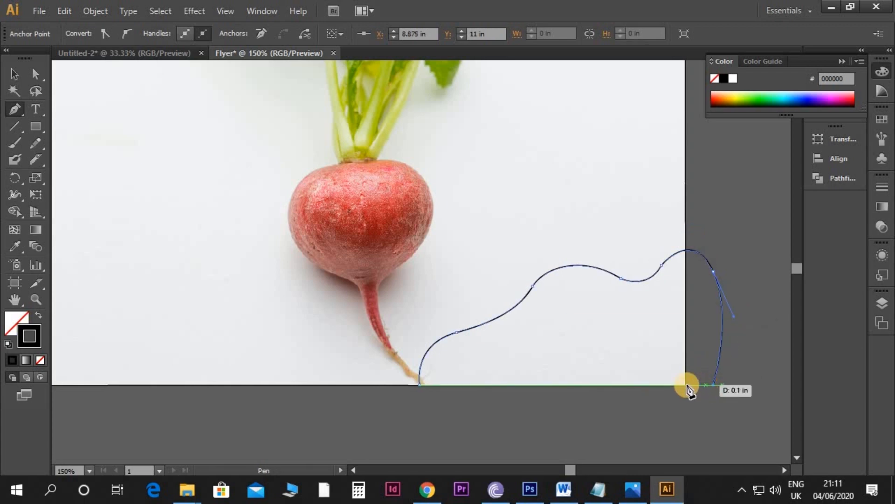
pyautogui.click(420, 385)
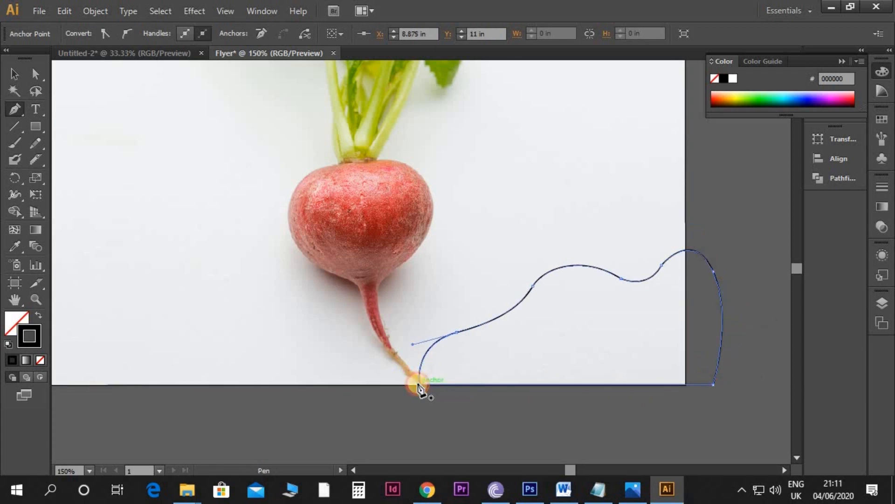
pyautogui.press('v')
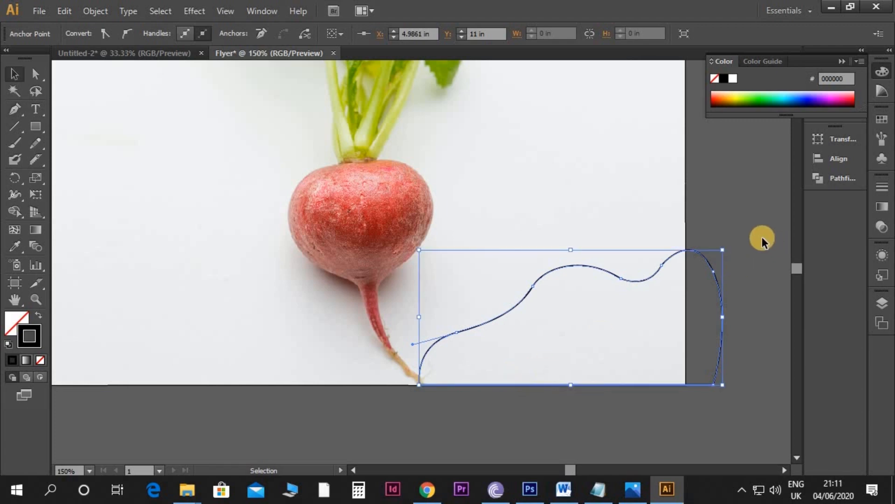
# Step: Swap the wavy shape's fill and stroke so it has a solid black fill and no outline
pyautogui.click(734, 236)
pyautogui.click(701, 254)
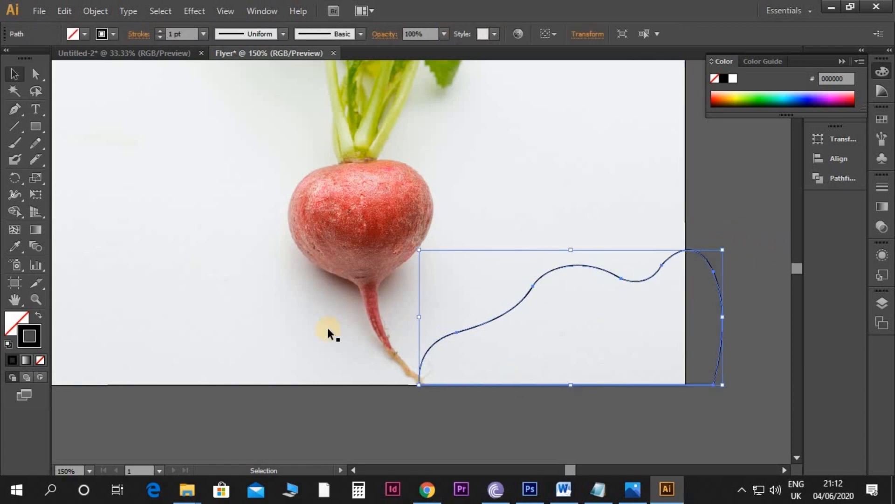
pyautogui.click(38, 319)
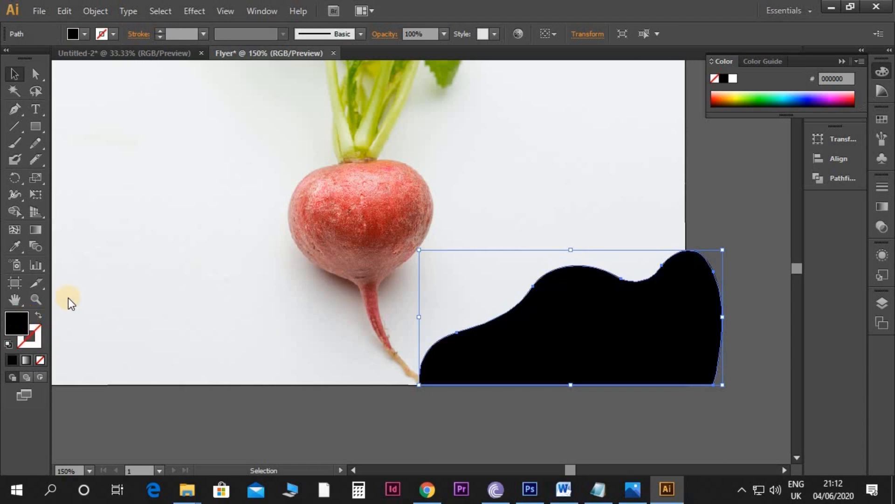
# Step: Fill the wavy shape with a mid green sampled from the radish leaves using the Eyedropper
pyautogui.hotkey('ctrl', '-')
pyautogui.hotkey('ctrl', '-')
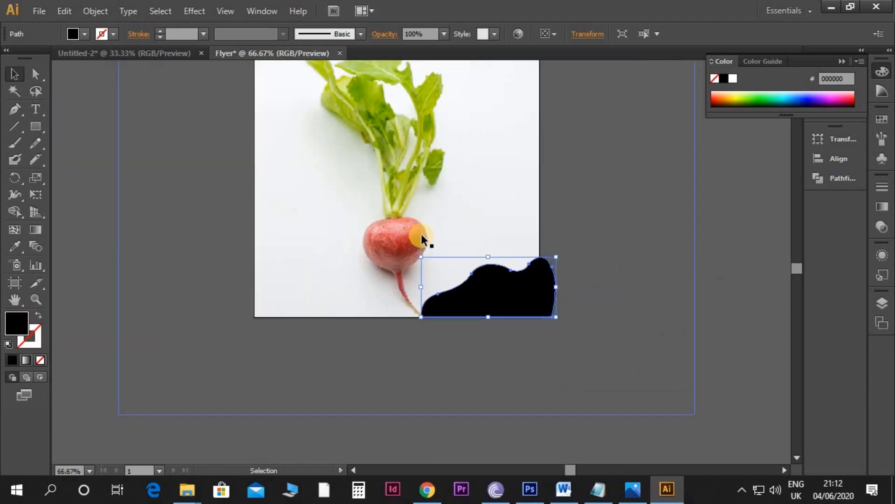
pyautogui.press('i')
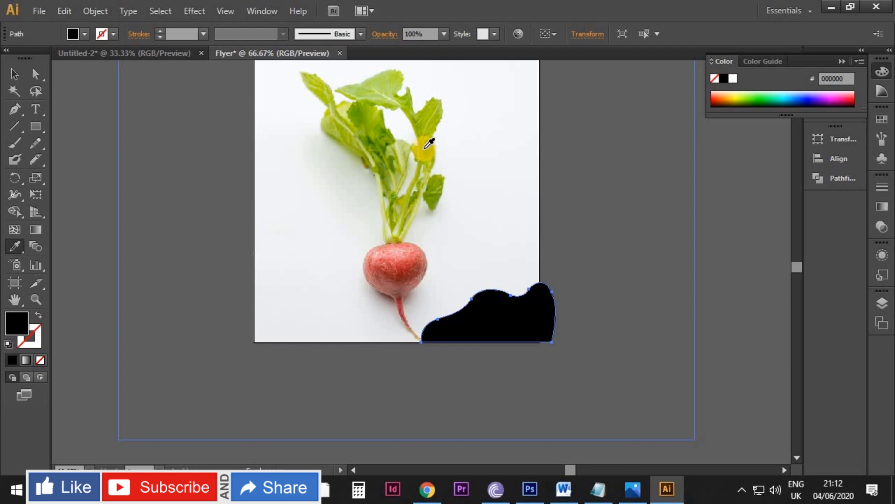
pyautogui.click(430, 141)
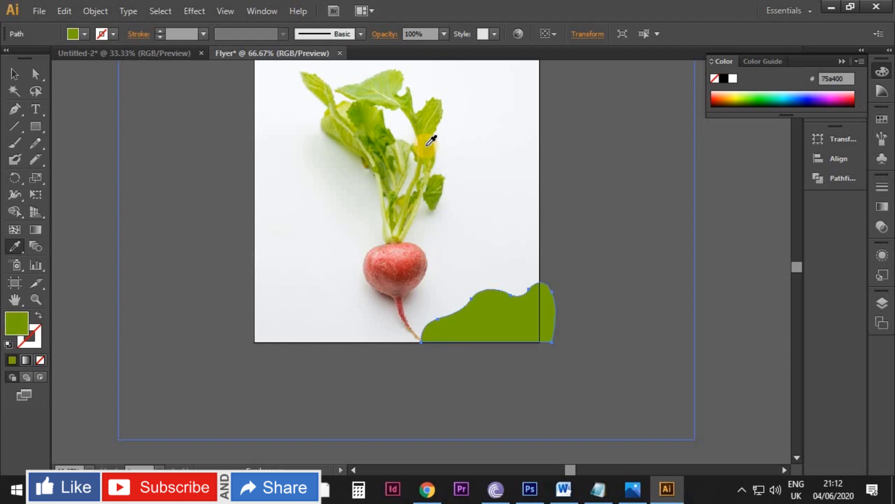
pyautogui.click(432, 138)
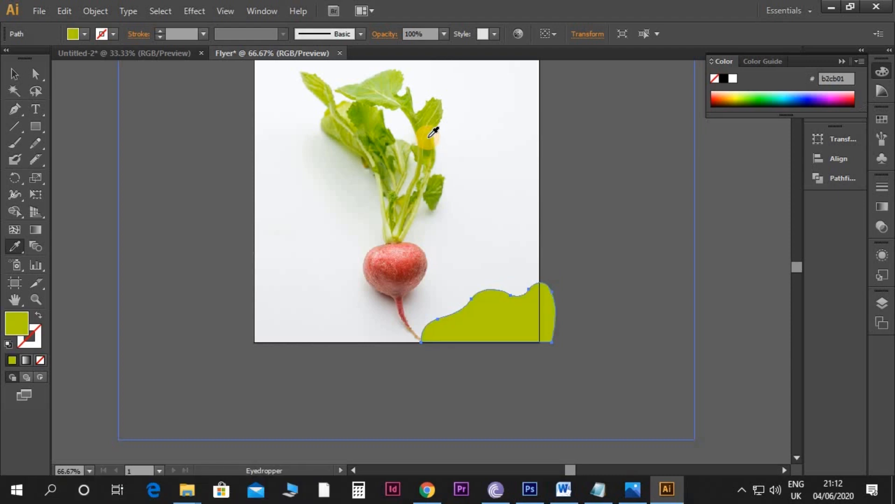
pyautogui.click(427, 142)
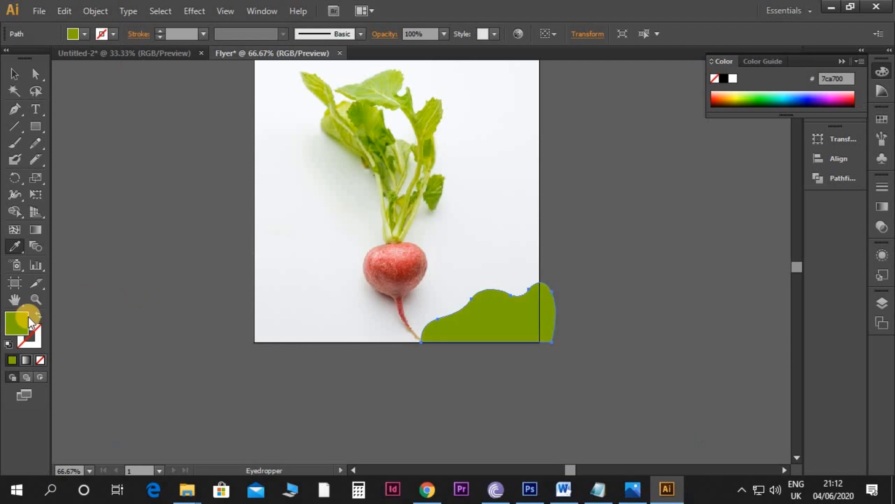
# Step: Set the wavy shape's fill colour to the purer green 65a500
pyautogui.doubleClick(15, 332)
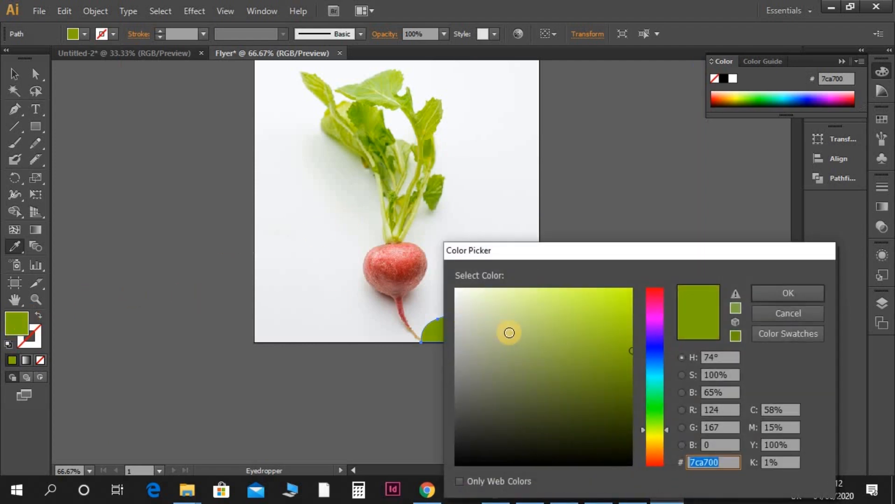
pyautogui.moveTo(668, 429); pyautogui.dragTo(667, 422)
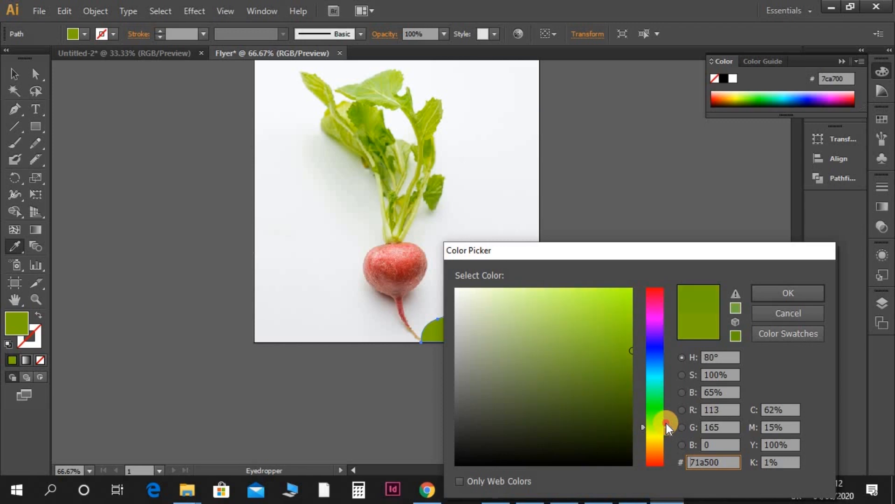
pyautogui.press('Return')
pyautogui.press('v')
pyautogui.click(616, 320)
# Step: Cut the wavy shape along the artboard's right edge with the Knife tool and delete the piece outside the artboard
pyautogui.hotkey('ctrl', '=')
pyautogui.moveTo(617, 320); pyautogui.dragTo(603, 273)
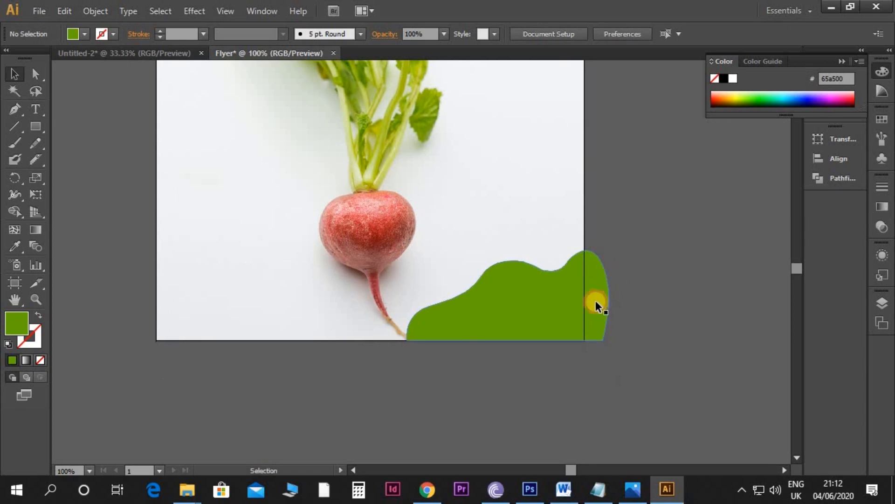
pyautogui.click(596, 294)
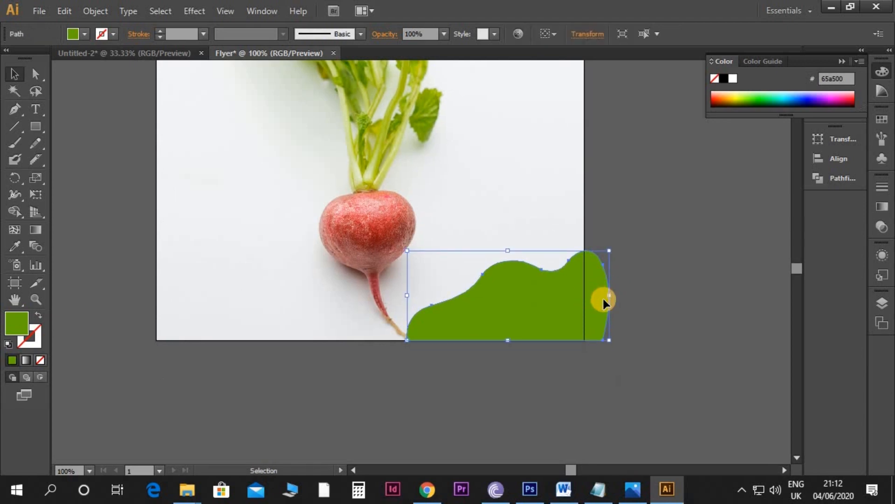
pyautogui.click(38, 159)
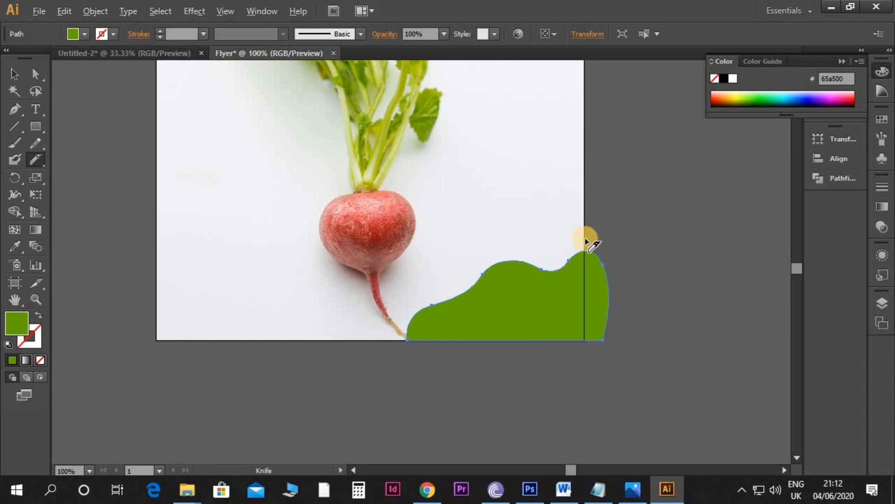
pyautogui.moveTo(586, 241); pyautogui.dragTo(588, 352)
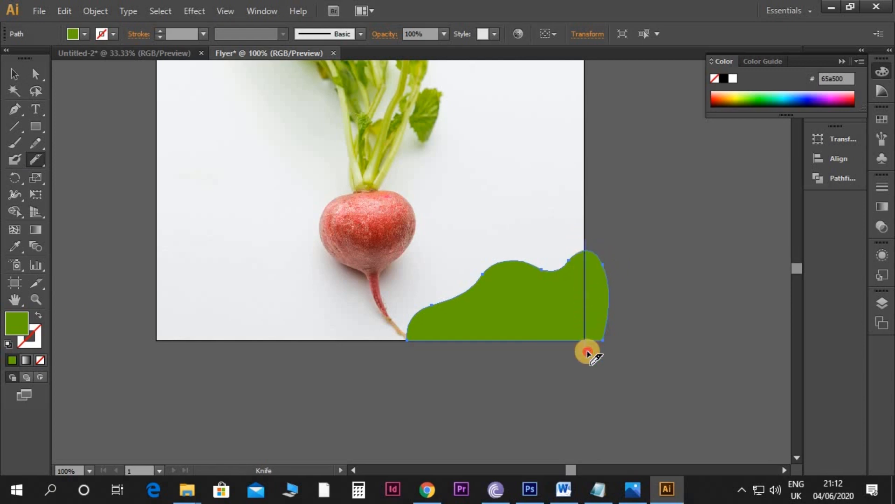
pyautogui.press('v')
pyautogui.click(642, 337)
pyautogui.click(597, 304)
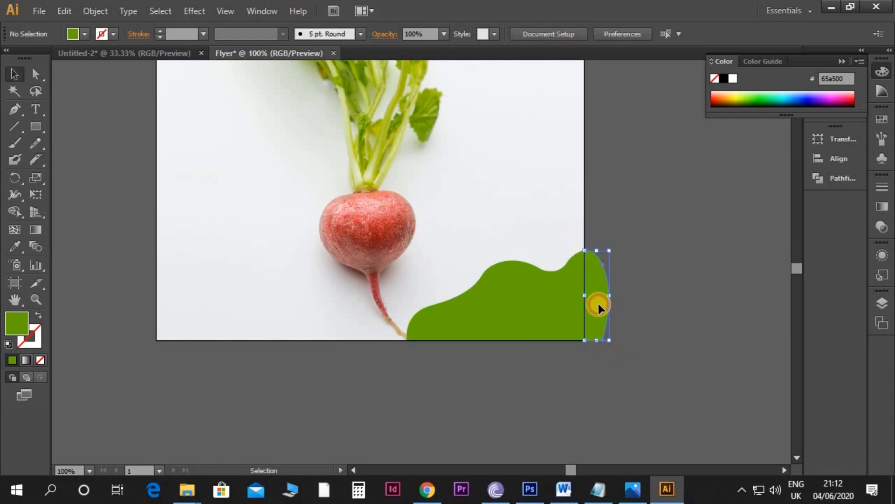
pyautogui.press('Delete')
# Step: Duplicate the green wavy shape in place and shrink the copy toward the artboard's lower-right corner
pyautogui.scroll(-1, 620, 299)
pyautogui.moveTo(614, 300); pyautogui.dragTo(627, 305)
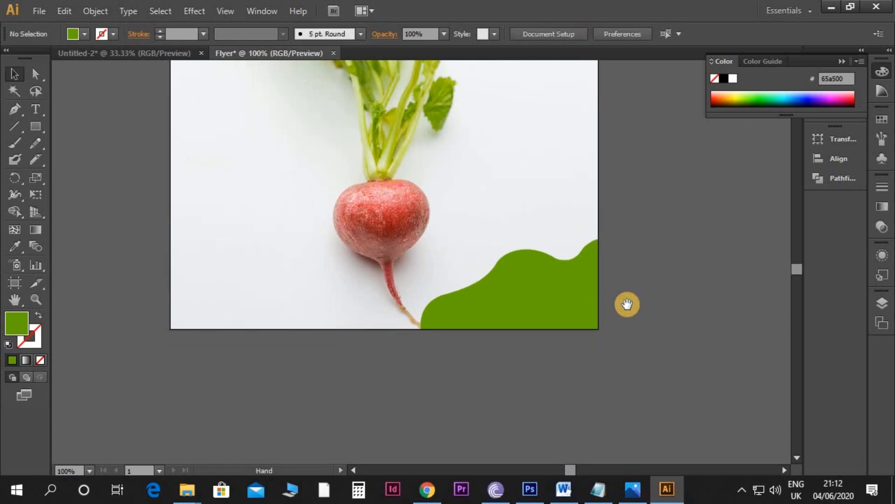
pyautogui.hotkey('ctrl', '+')
pyautogui.moveTo(572, 314); pyautogui.dragTo(519, 262)
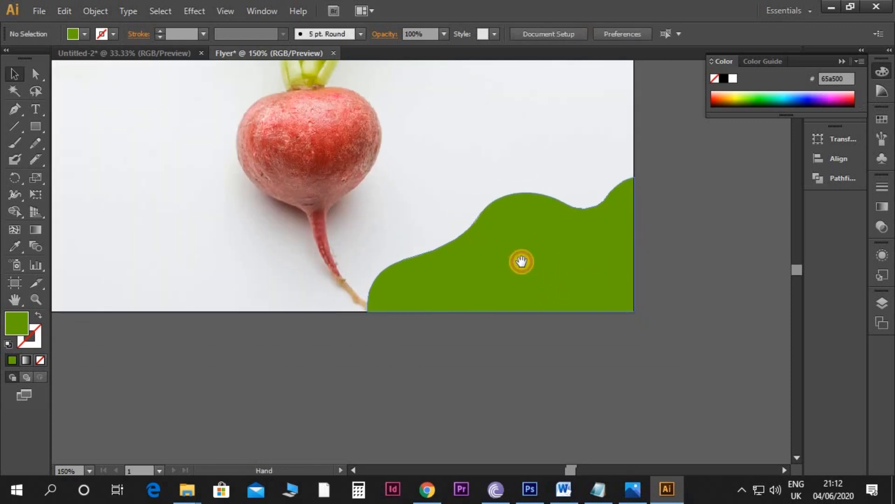
pyautogui.click(532, 238)
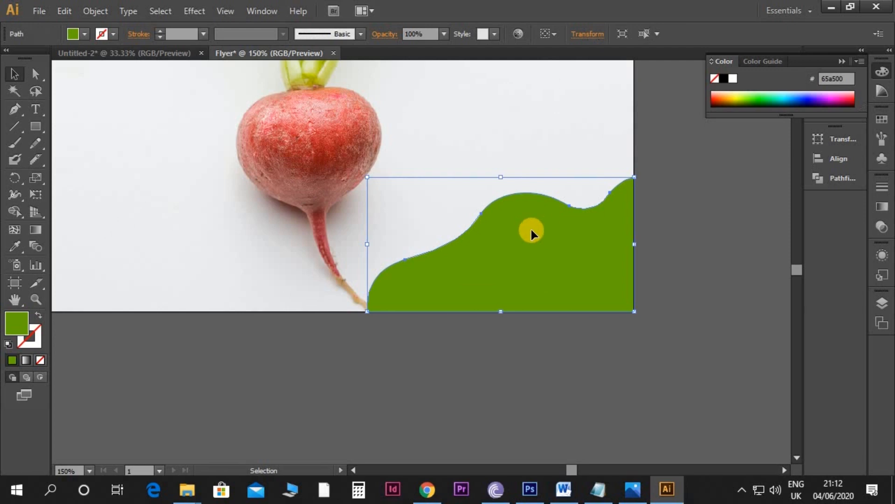
pyautogui.click(66, 12)
pyautogui.click(94, 78)
pyautogui.click(69, 12)
pyautogui.click(110, 139)
pyautogui.moveTo(368, 177); pyautogui.dragTo(376, 202)
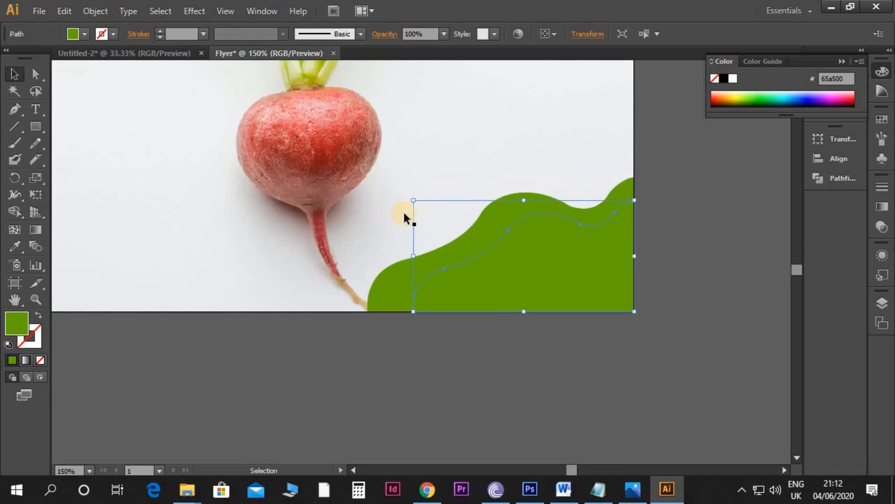
# Step: Set the smaller wavy shape's fill colour to the yellowish green 8ab504
pyautogui.doubleClick(18, 322)
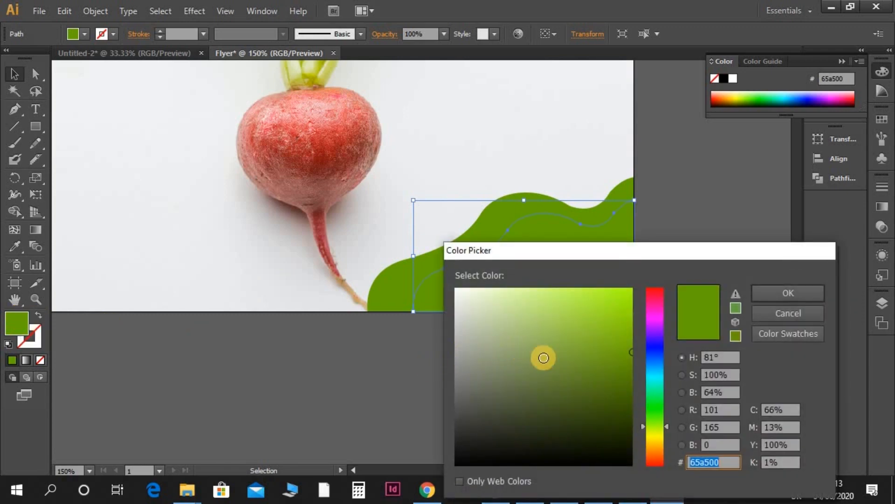
pyautogui.moveTo(667, 426); pyautogui.dragTo(667, 428)
pyautogui.moveTo(630, 339); pyautogui.dragTo(629, 336)
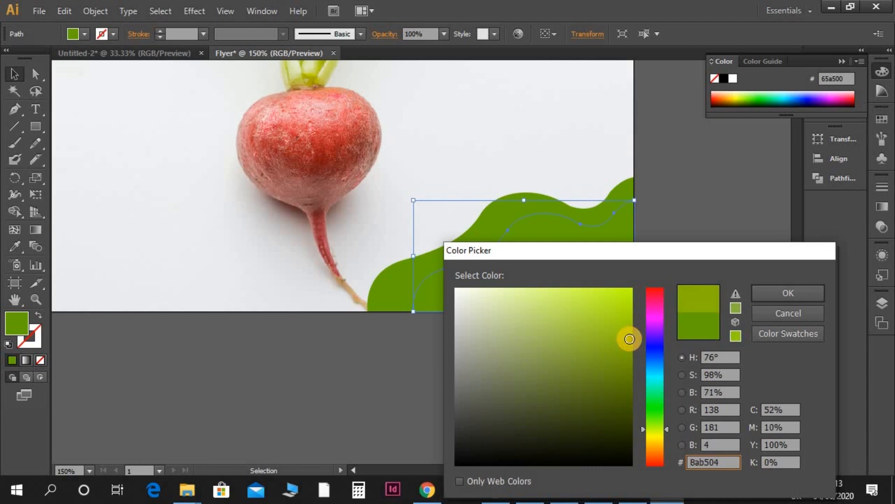
pyautogui.press('Return')
pyautogui.click(598, 366)
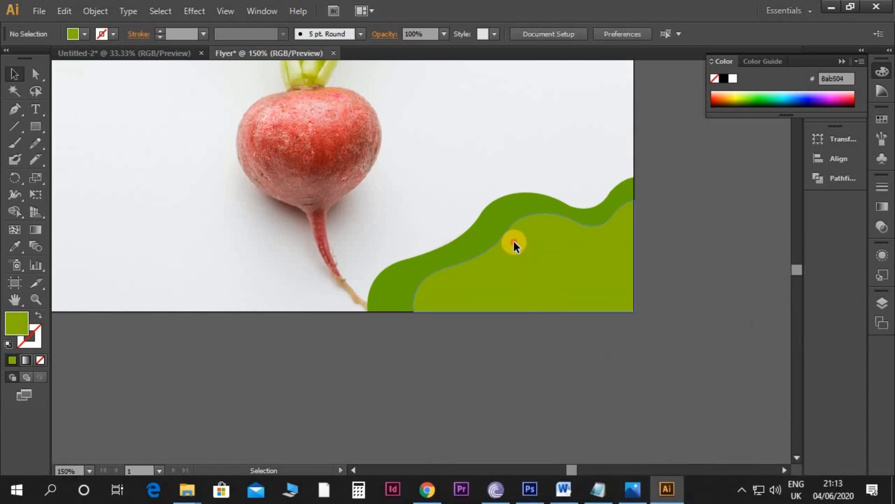
# Step: Brighten the green fill of the larger wavy shape at the back slightly
pyautogui.click(514, 245)
pyautogui.click(508, 205)
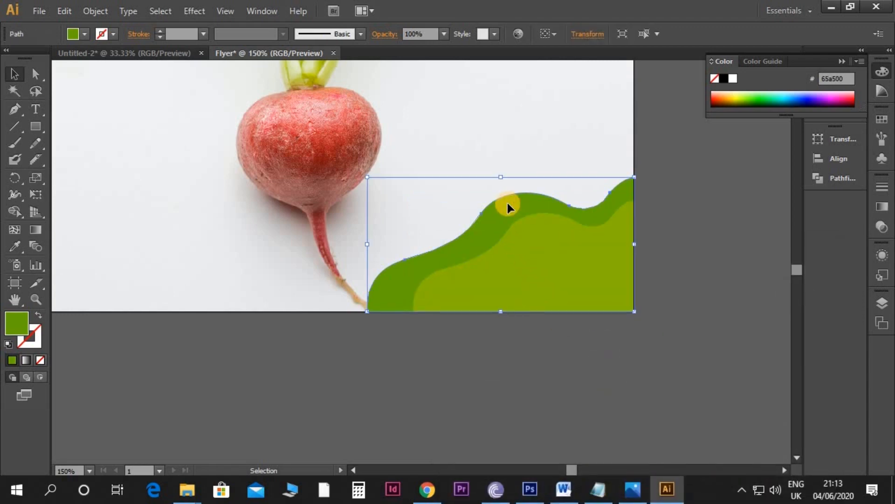
pyautogui.doubleClick(15, 322)
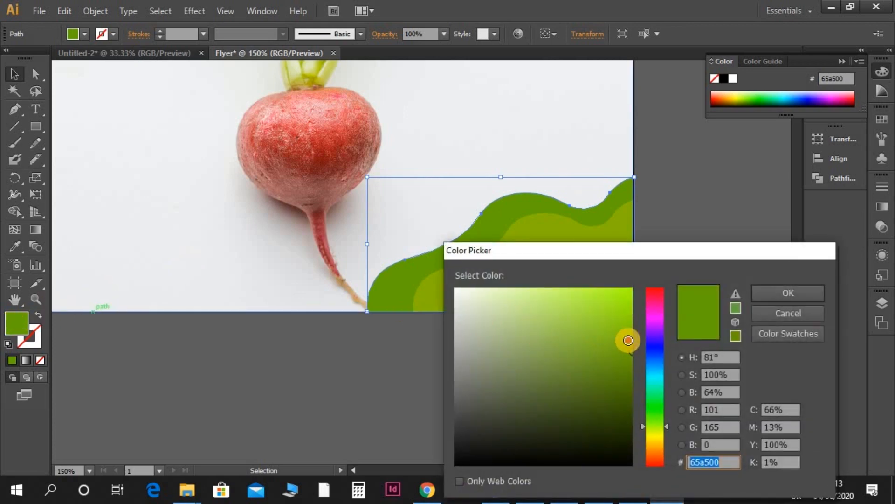
pyautogui.click(628, 340)
pyautogui.press('Return')
pyautogui.click(660, 321)
# Step: Set the smaller wavy shape's fill colour to the brighter yellow-green 96ba00
pyautogui.click(422, 290)
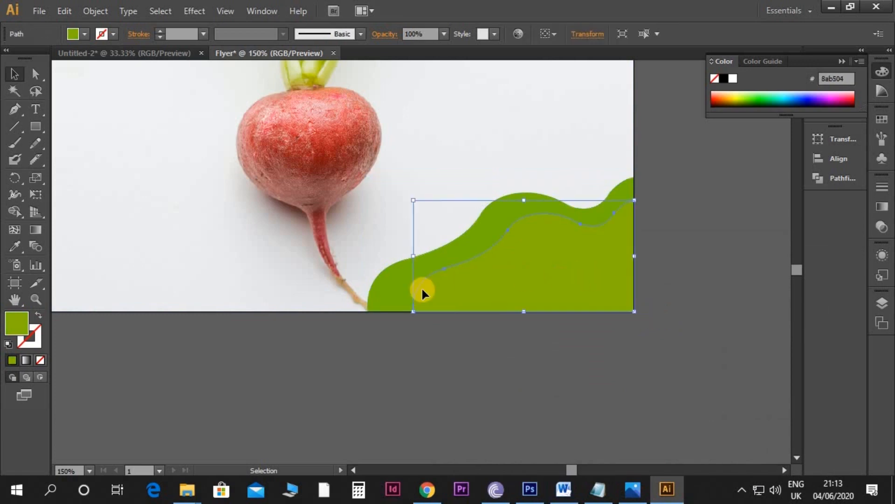
pyautogui.doubleClick(24, 319)
pyautogui.click(633, 334)
pyautogui.press('Return')
pyautogui.click(638, 336)
# Step: Apply a drop shadow to the smaller wavy shape: Multiply mode, 15% opacity, X offset -0.06 in, Y offset -0.03 in, blur 0.08 in
pyautogui.click(563, 295)
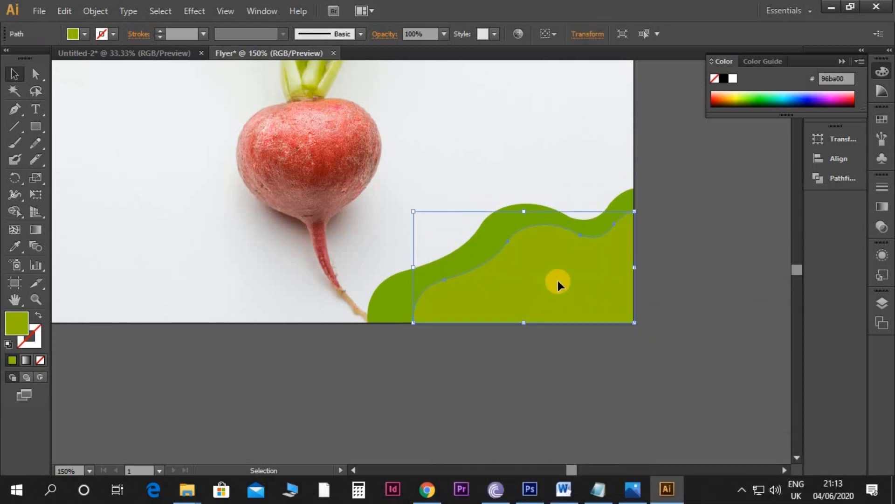
pyautogui.click(203, 15)
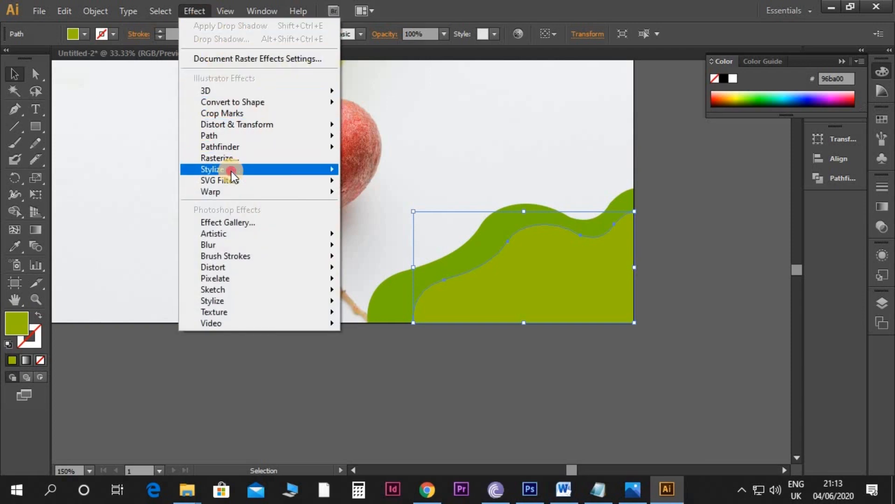
pyautogui.moveTo(231, 171)
pyautogui.click(377, 167)
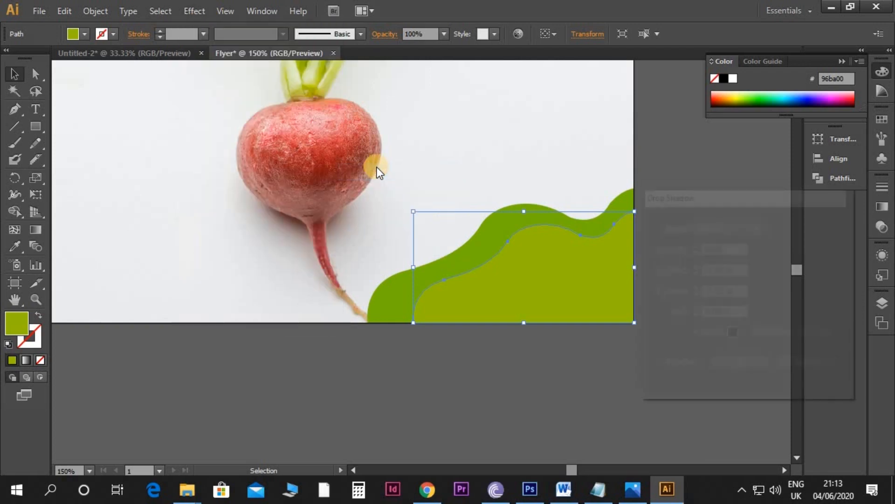
pyautogui.click(657, 365)
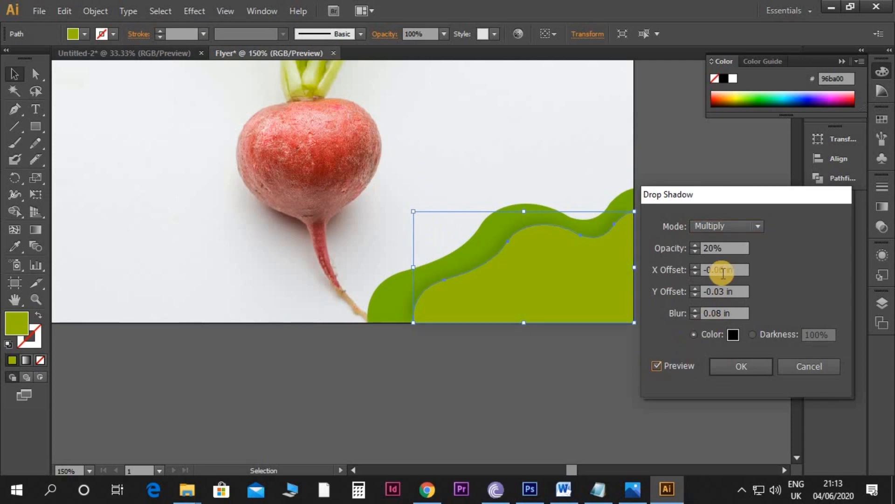
pyautogui.click(712, 250)
pyautogui.moveTo(713, 249); pyautogui.dragTo(702, 250)
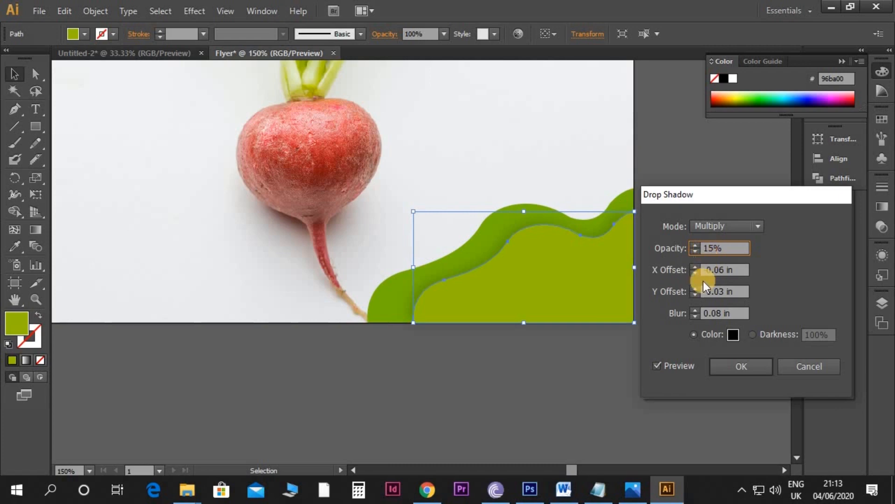
pyautogui.click(658, 367)
pyautogui.click(728, 366)
pyautogui.click(623, 378)
# Step: Draw a wavy Pen curve from the artboard's left edge down to its lower edge at about X 3.2 in
pyautogui.moveTo(537, 375); pyautogui.dragTo(597, 374)
pyautogui.hotkey('ctrl', '-')
pyautogui.hotkey('ctrl', '-')
pyautogui.hotkey('ctrl', '+')
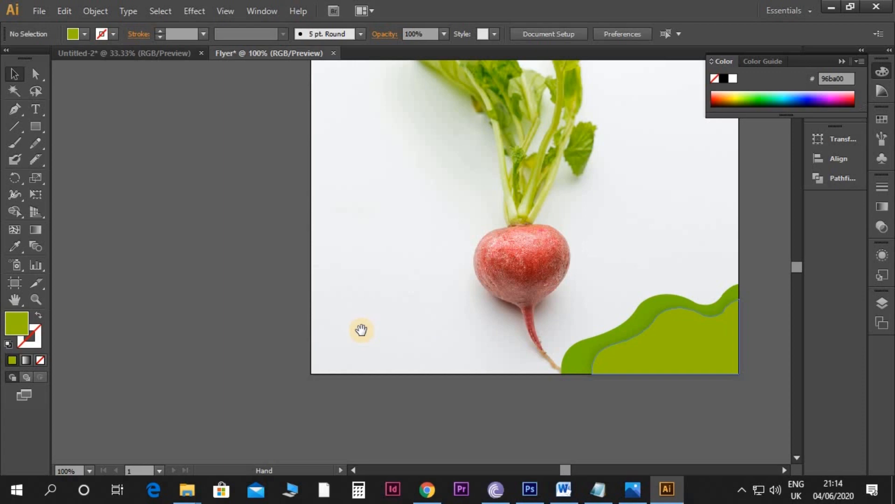
pyautogui.moveTo(362, 330); pyautogui.dragTo(362, 294)
pyautogui.press('p')
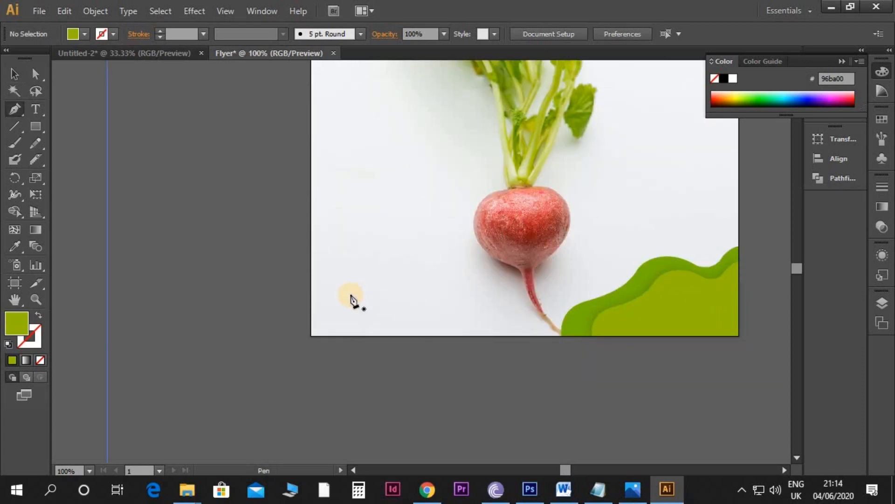
pyautogui.hotkey('ctrl', '+')
pyautogui.moveTo(346, 293); pyautogui.dragTo(329, 278)
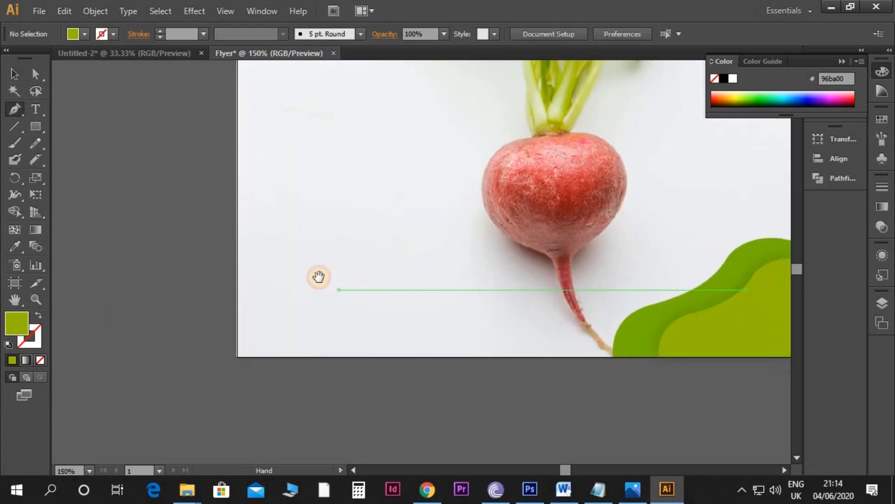
pyautogui.click(237, 238)
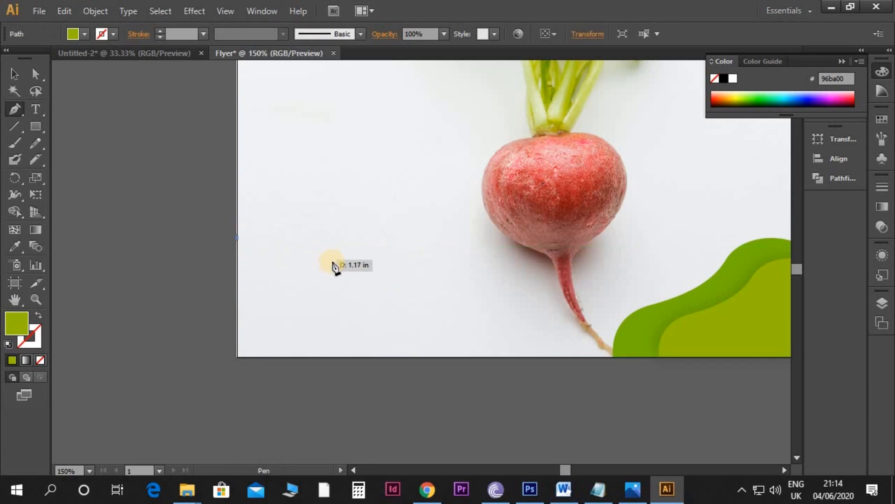
pyautogui.moveTo(318, 255); pyautogui.dragTo(338, 283)
pyautogui.moveTo(399, 300); pyautogui.dragTo(452, 304)
pyautogui.moveTo(479, 358); pyautogui.dragTo(477, 410)
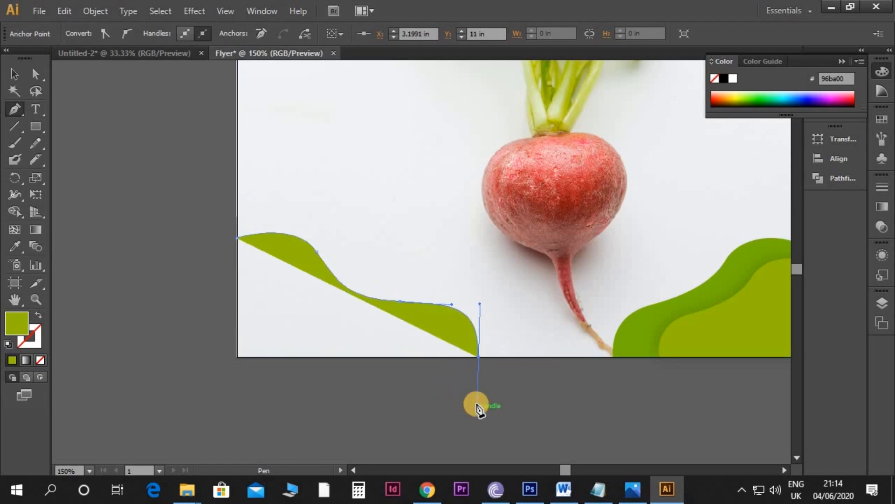
# Step: Close the new wavy shape with straight sides through the artboard's lower-left corner at X 0 in, Y 11 in
pyautogui.click(480, 358)
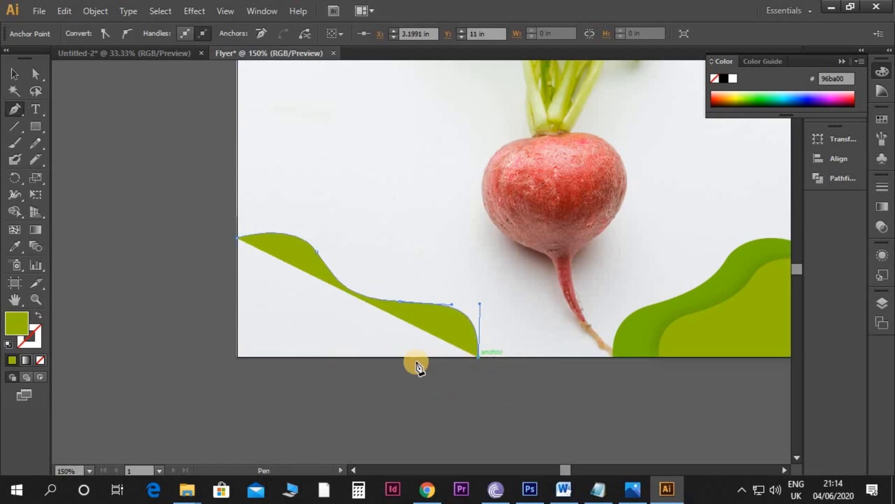
pyautogui.click(237, 357)
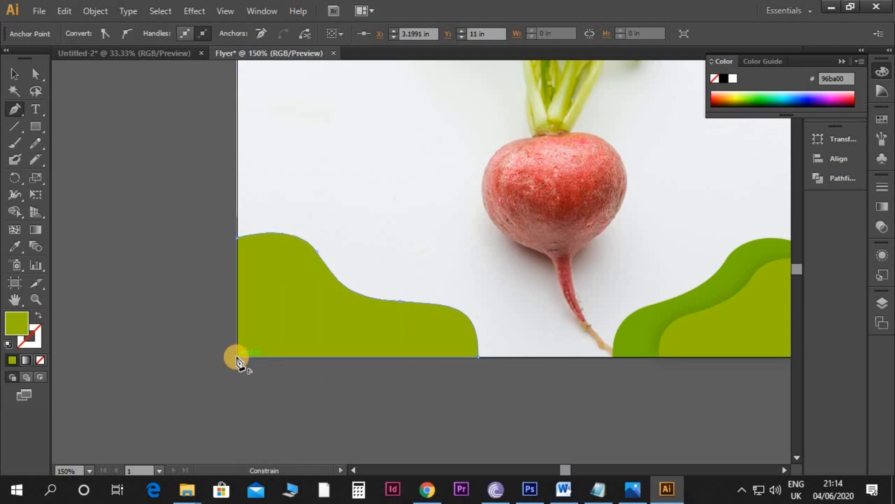
pyautogui.click(239, 242)
pyautogui.press('v')
pyautogui.click(390, 380)
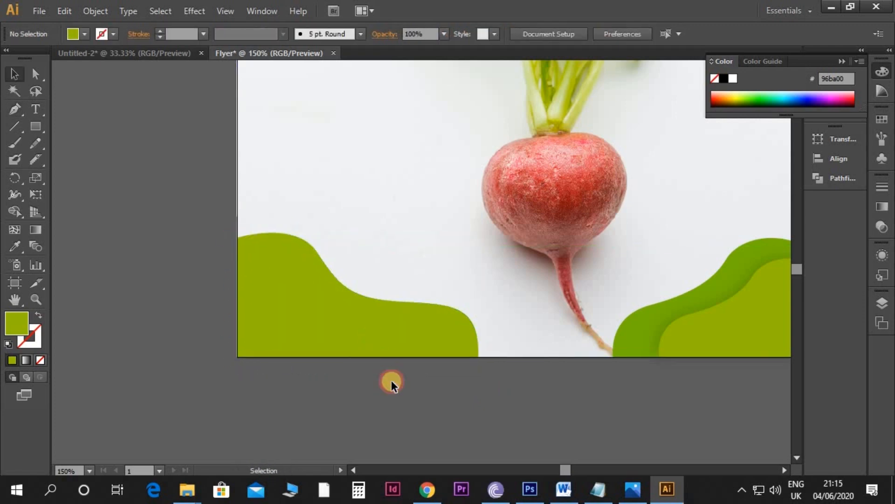
# Step: Sample the darker green 77b206 from the large lower-right wavy shape as the fill of the new lower-left shape
pyautogui.hscroll(2, 457, 360)
pyautogui.click(404, 322)
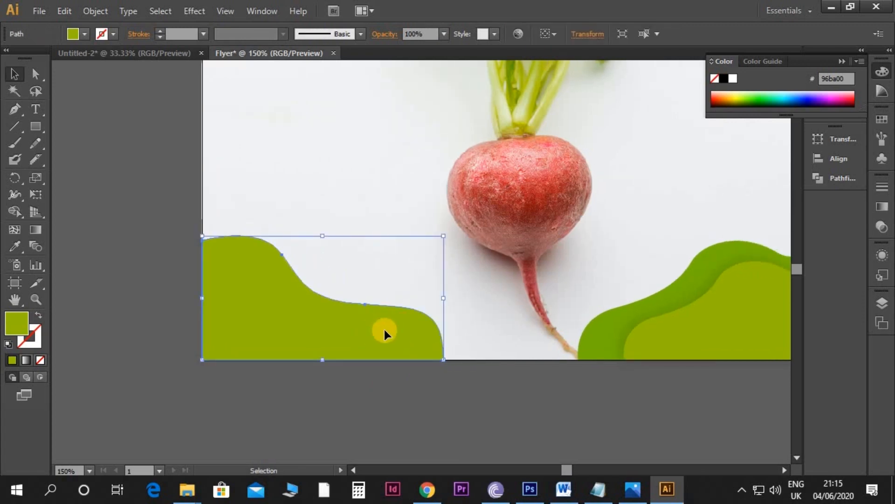
pyautogui.press('i')
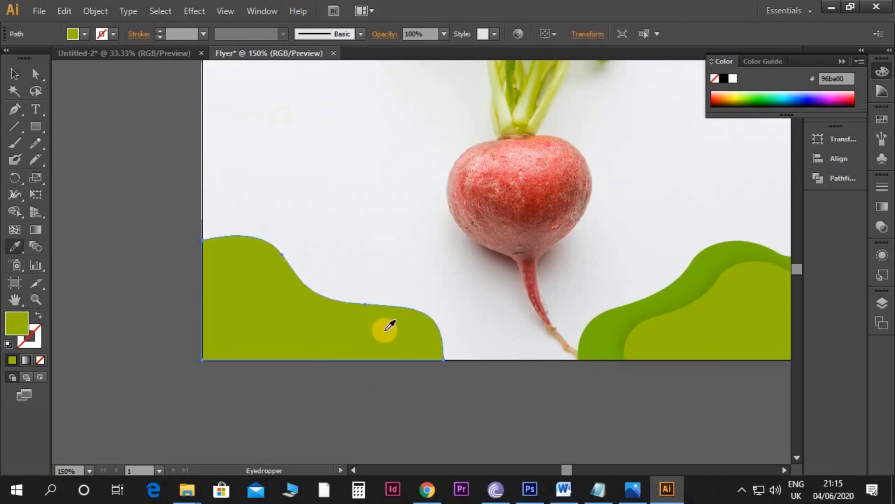
pyautogui.click(607, 312)
pyautogui.press('v')
pyautogui.click(490, 375)
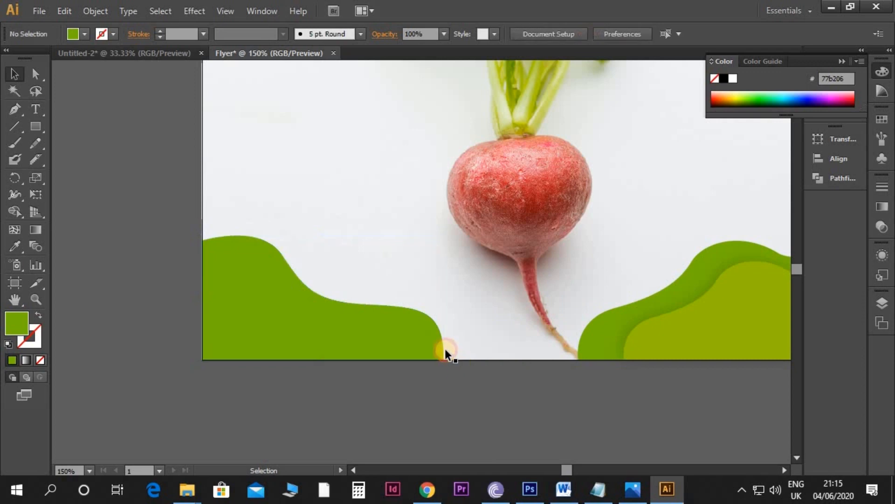
# Step: Reshape the lower-left shape's curve by adjusting the direction handle of its end anchor at X 3.2 in, Y 11 in
pyautogui.moveTo(445, 349); pyautogui.dragTo(461, 326)
pyautogui.click(452, 318)
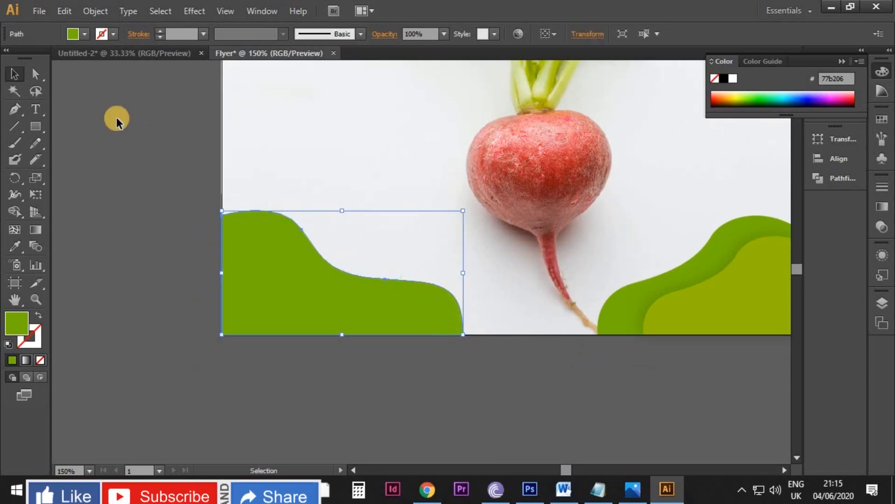
pyautogui.click(36, 74)
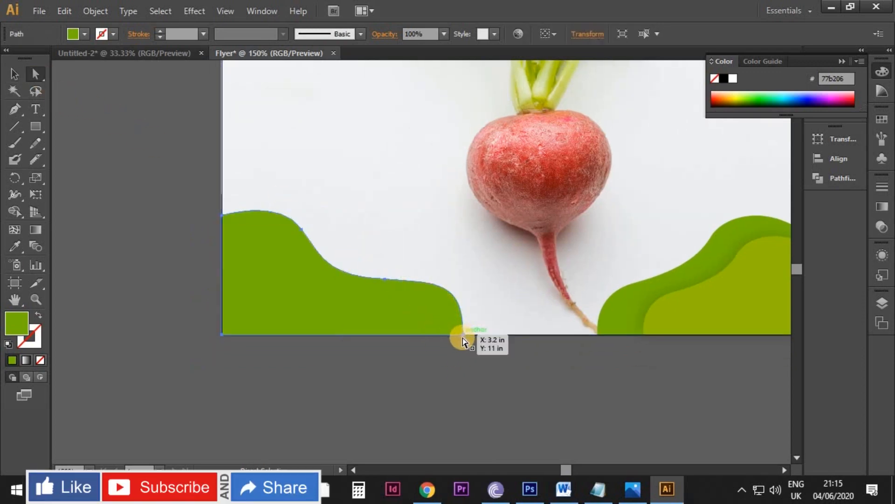
pyautogui.click(463, 334)
pyautogui.moveTo(461, 280); pyautogui.dragTo(439, 282)
pyautogui.click(473, 377)
pyautogui.press('v')
# Step: Duplicate the lower-left wavy shape, scale the copy down and fit it against the artboard's lower-left corner
pyautogui.click(413, 323)
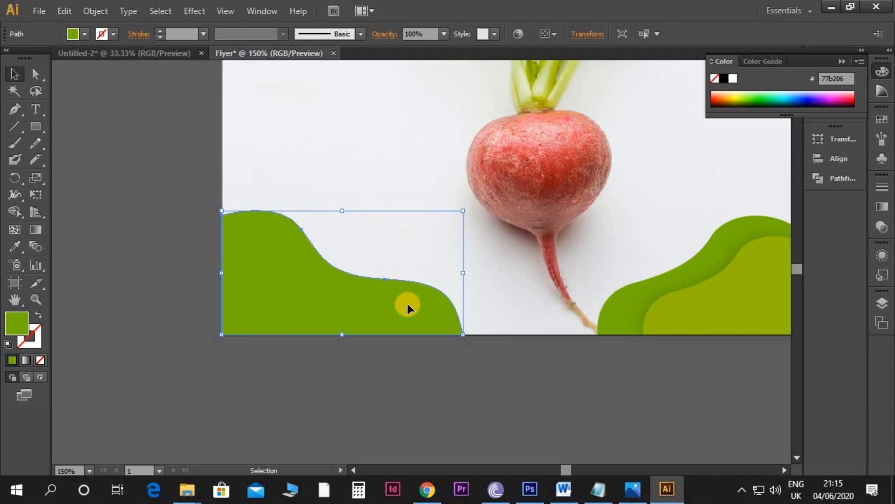
pyautogui.moveTo(422, 309); pyautogui.dragTo(409, 329)
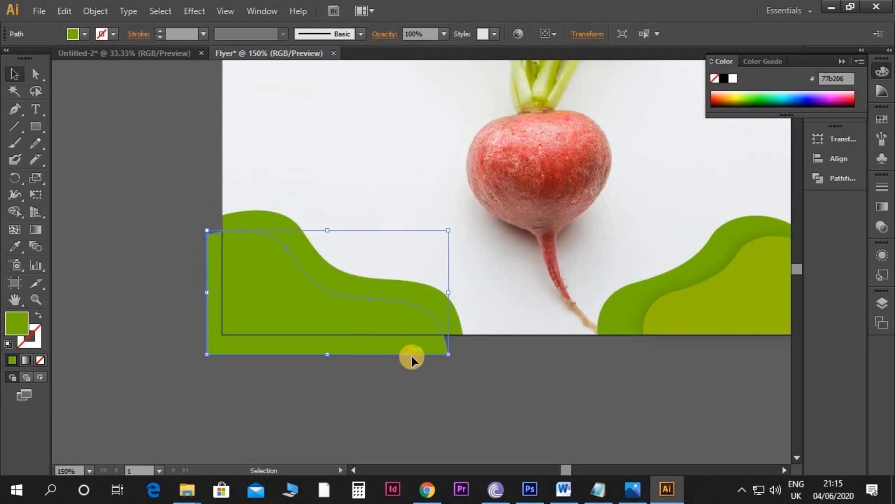
pyautogui.moveTo(448, 354); pyautogui.dragTo(431, 348)
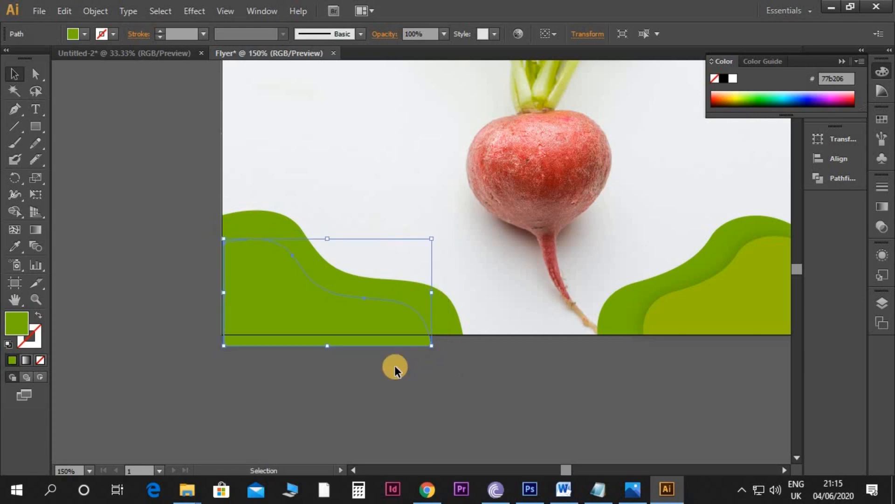
pyautogui.hotkey('shift', 'Up')
pyautogui.press('Up')
pyautogui.press('Left')
pyautogui.press('Left')
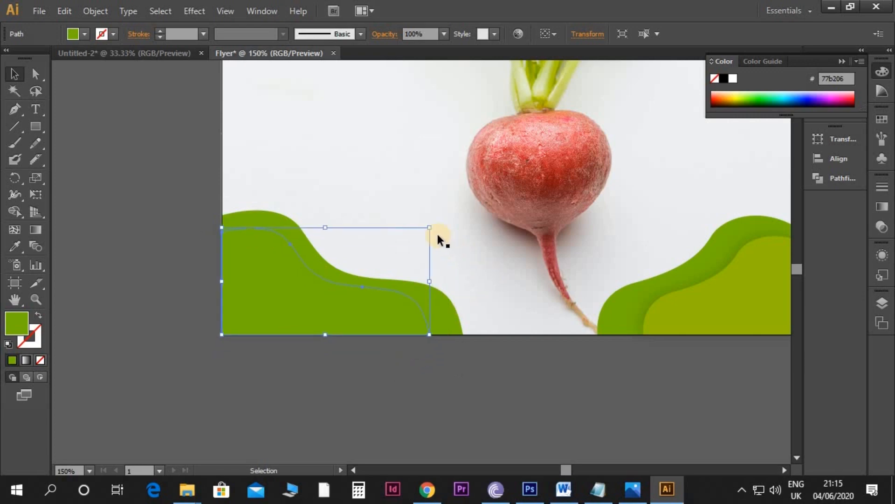
pyautogui.moveTo(428, 227); pyautogui.dragTo(416, 234)
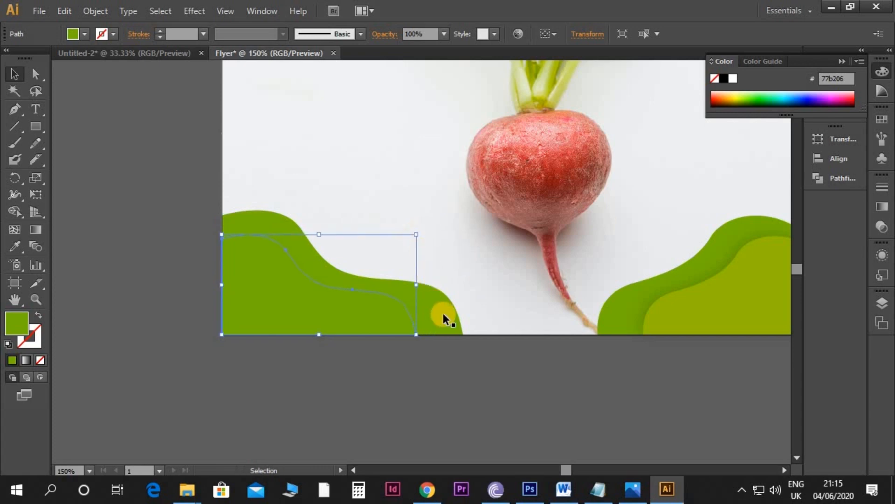
# Step: Sample the yellow-green 96ba00 from the smaller lower-right shape as the fill of the smaller lower-left shape
pyautogui.press('i')
pyautogui.click(734, 311)
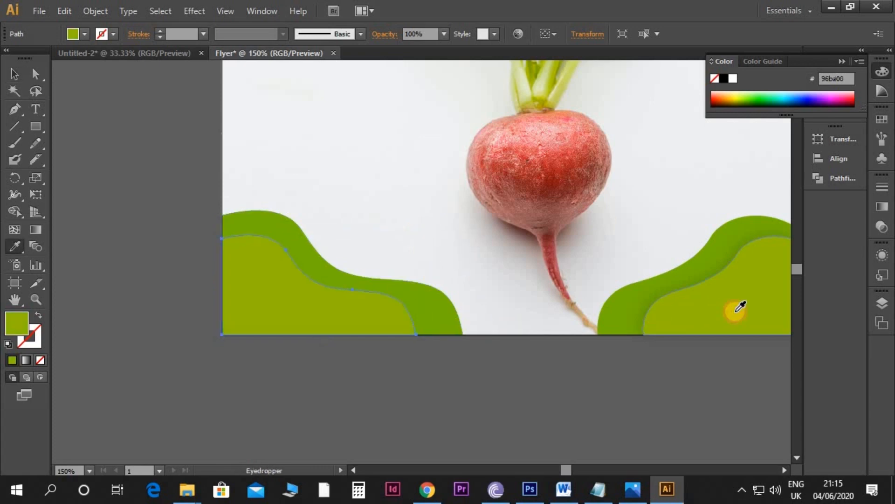
pyautogui.press('v')
pyautogui.click(493, 365)
pyautogui.scroll(1, 419, 345)
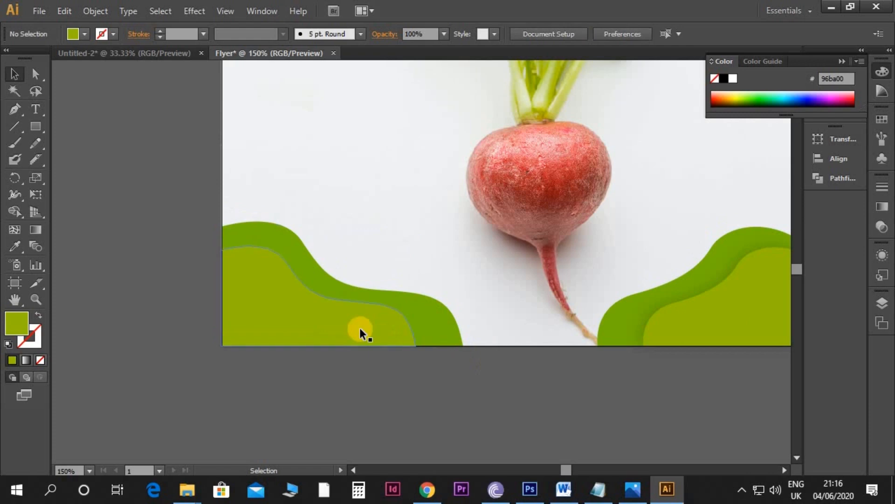
# Step: Apply a drop shadow to the smaller lower-left shape: Multiply mode, 15% opacity, X offset -0.06 in, Y offset -0.03 in, blur 0.08 in
pyautogui.click(344, 297)
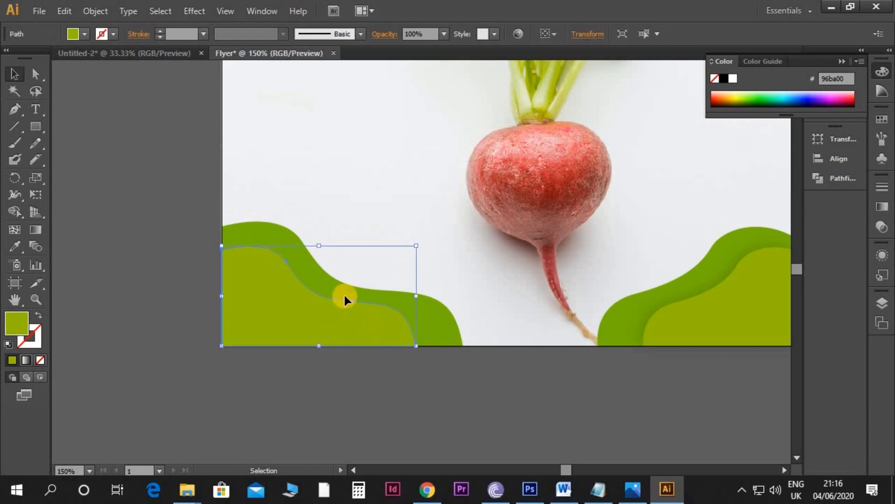
pyautogui.click(195, 11)
pyautogui.moveTo(217, 172)
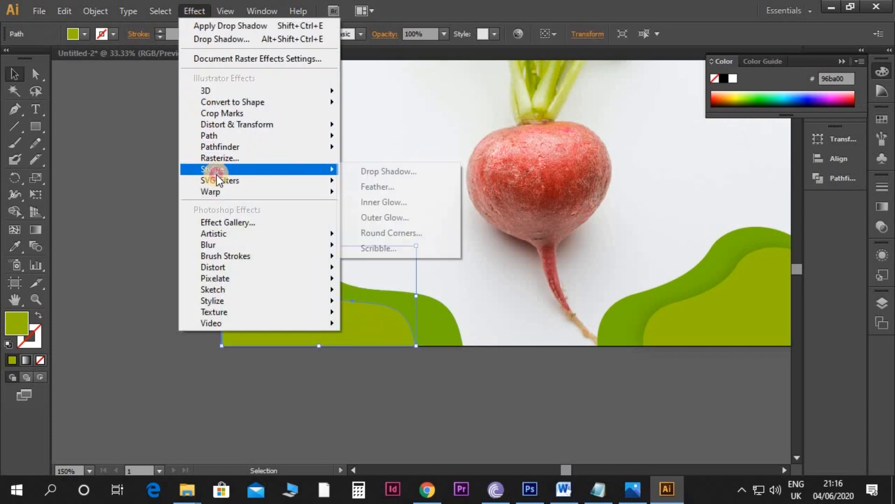
pyautogui.click(370, 171)
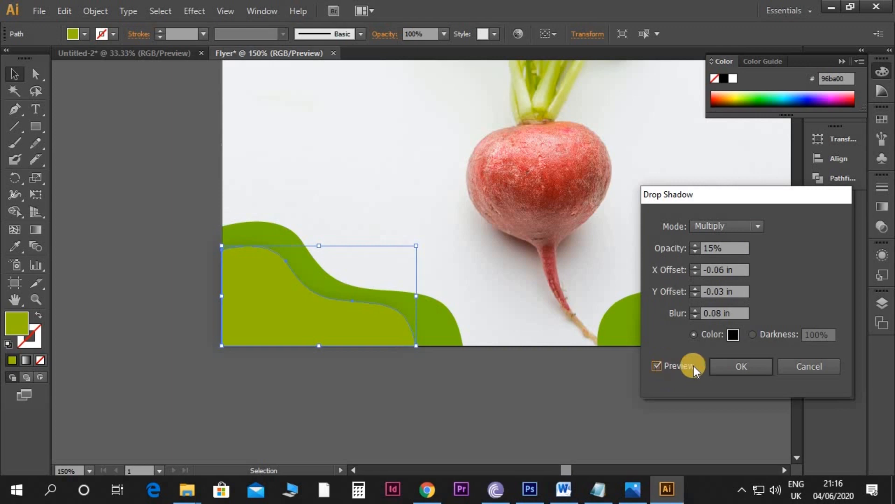
pyautogui.click(740, 364)
pyautogui.click(537, 400)
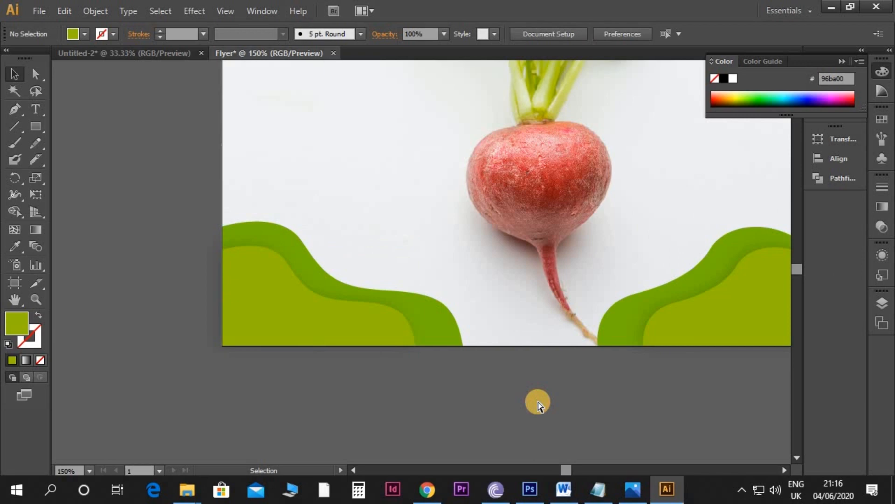
# Step: Set the opacity of the smaller wavy shape in the artboard's lower-right corner to 50%
pyautogui.hotkey('ctrl', '-')
pyautogui.hotkey('ctrl', '-')
pyautogui.scroll(3, 527, 403)
pyautogui.press('space')
pyautogui.moveTo(624, 299); pyautogui.dragTo(589, 340)
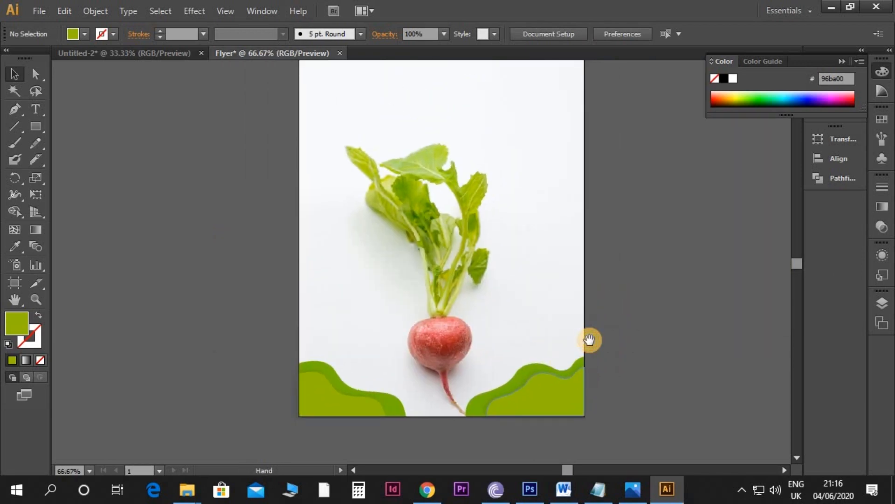
pyautogui.scroll(2, 590, 341)
pyautogui.scroll(-3, 582, 312)
pyautogui.click(556, 365)
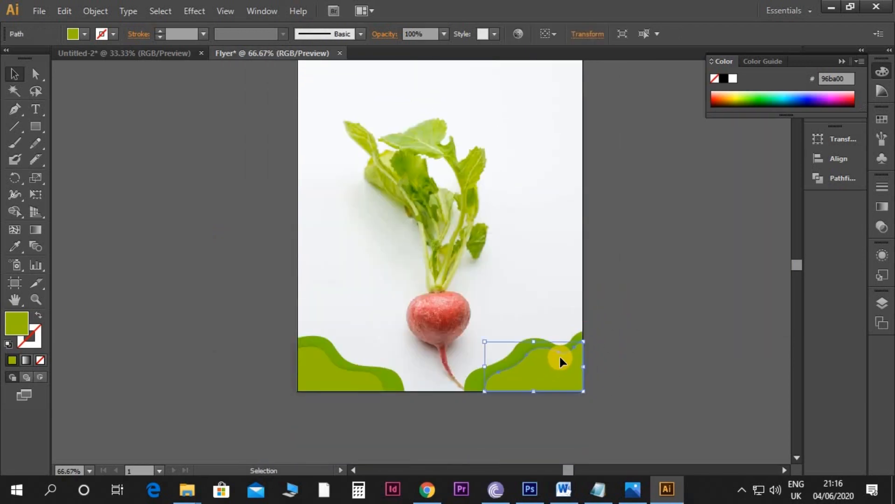
pyautogui.click(425, 34)
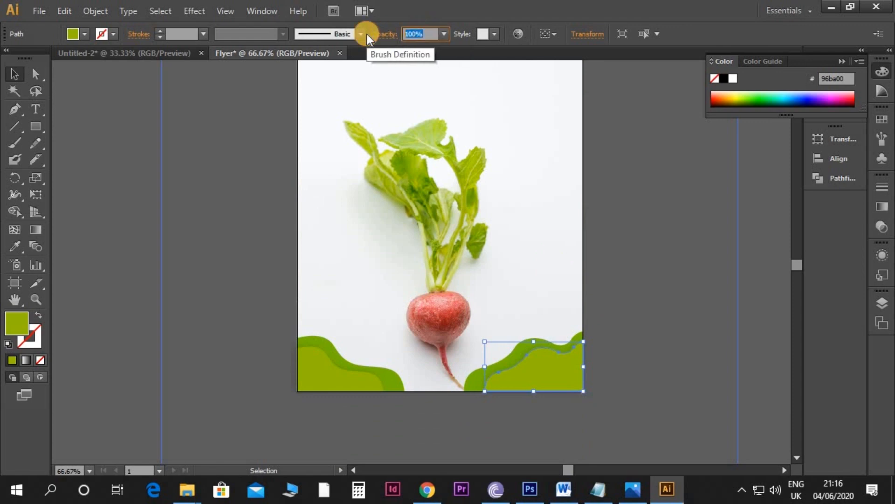
pyautogui.write('50')
pyautogui.press('Return')
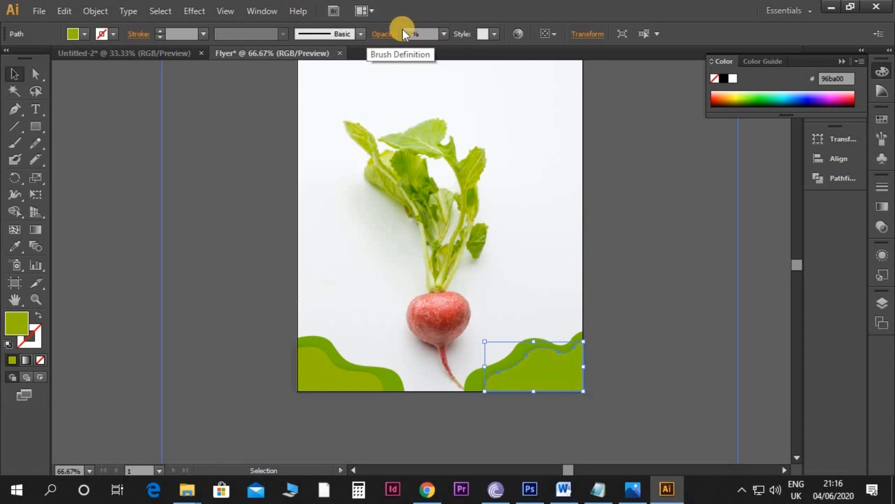
pyautogui.click(627, 208)
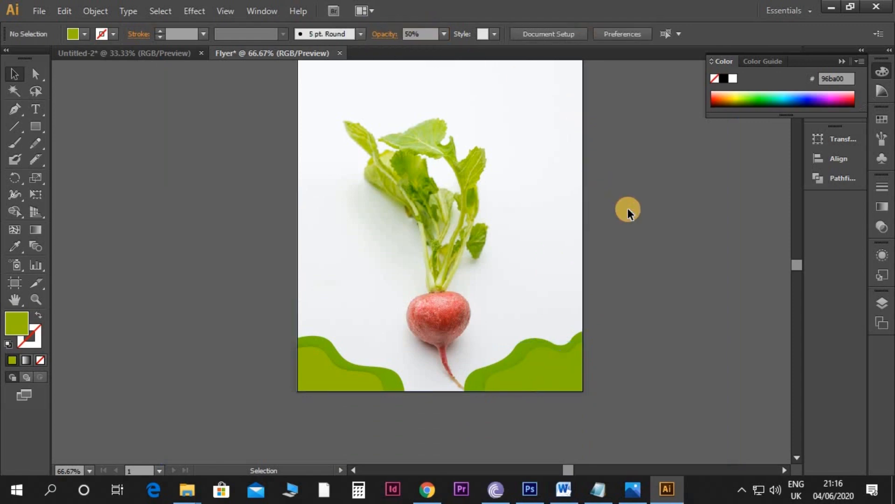
# Step: Set the opacity of the smaller wavy shape in the artboard's lower-left corner to 50%
pyautogui.click(343, 371)
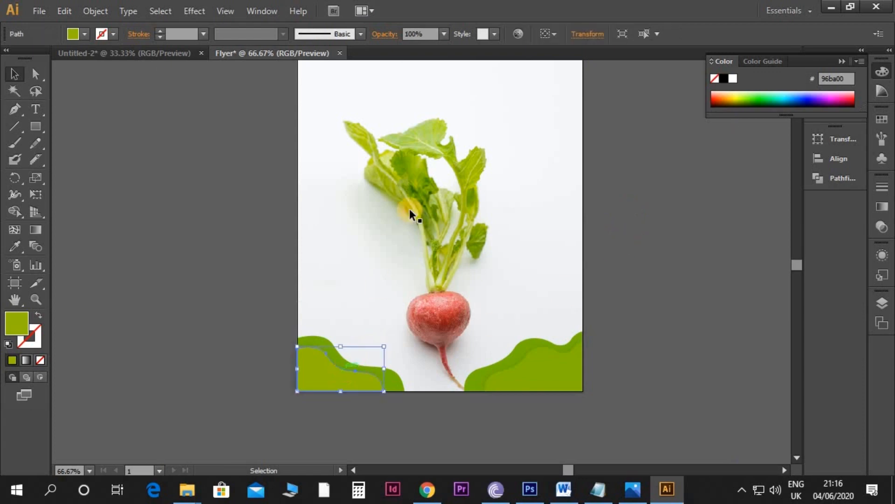
pyautogui.click(430, 33)
pyautogui.write('50')
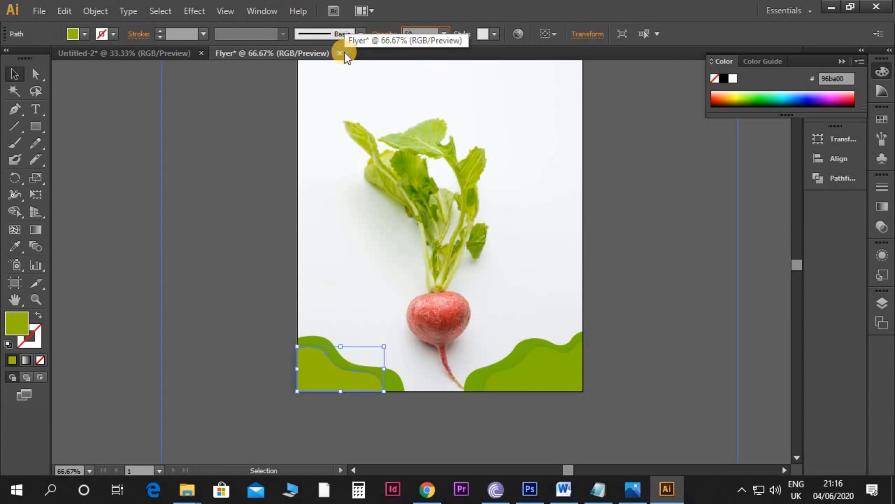
pyautogui.press('Return')
pyautogui.click(687, 229)
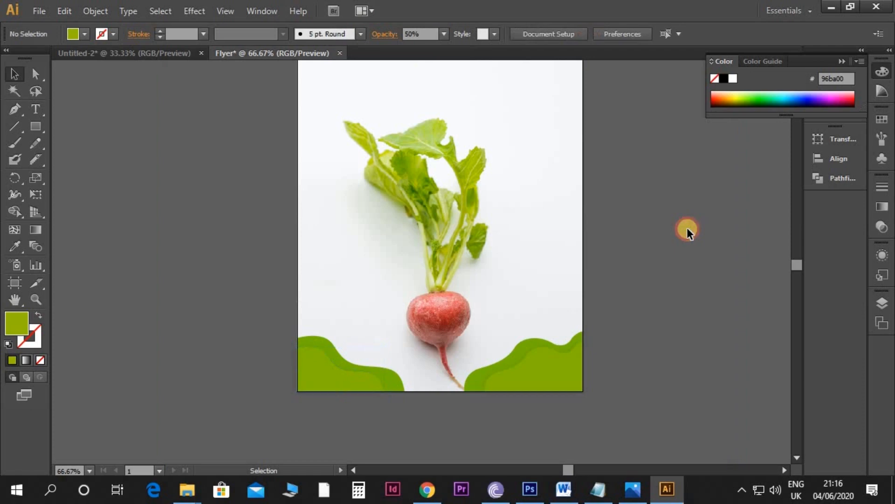
# Step: Copy the logo, heading, text and checkmark list from the Untitled-2 document into the Flyer document and place them beside the artboard
pyautogui.scroll(1, 688, 228)
pyautogui.moveTo(630, 176); pyautogui.dragTo(621, 199)
pyautogui.scroll(-1, 621, 200)
pyautogui.scroll(1, 605, 266)
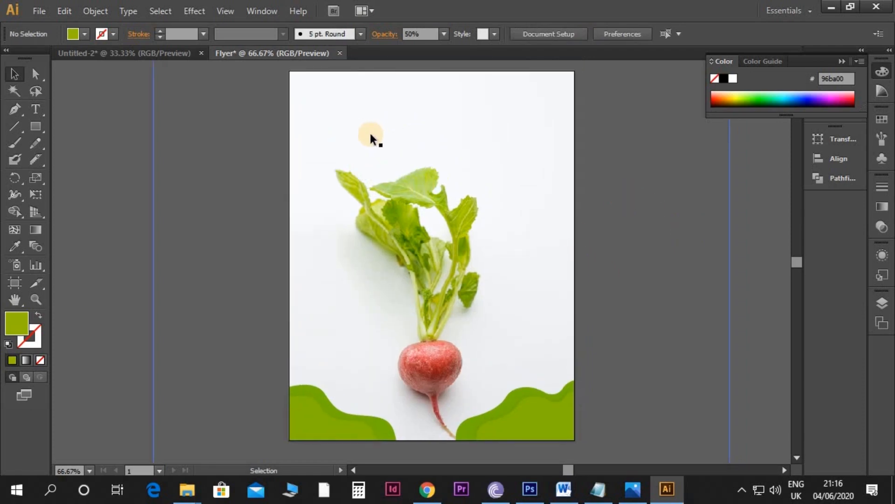
pyautogui.click(161, 57)
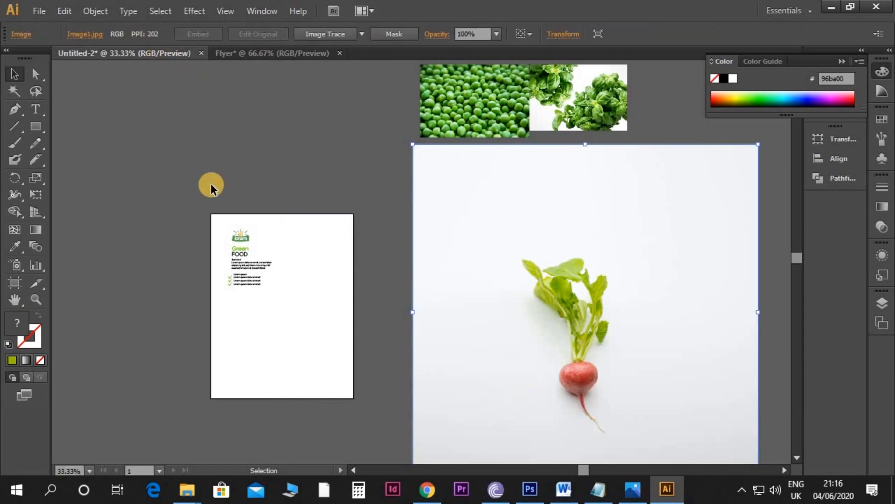
pyautogui.moveTo(282, 306); pyautogui.dragTo(280, 314)
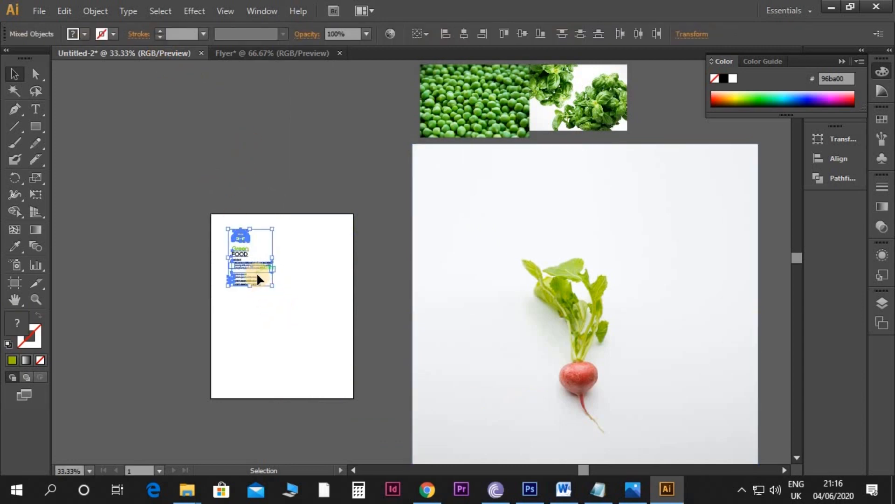
pyautogui.click(234, 52)
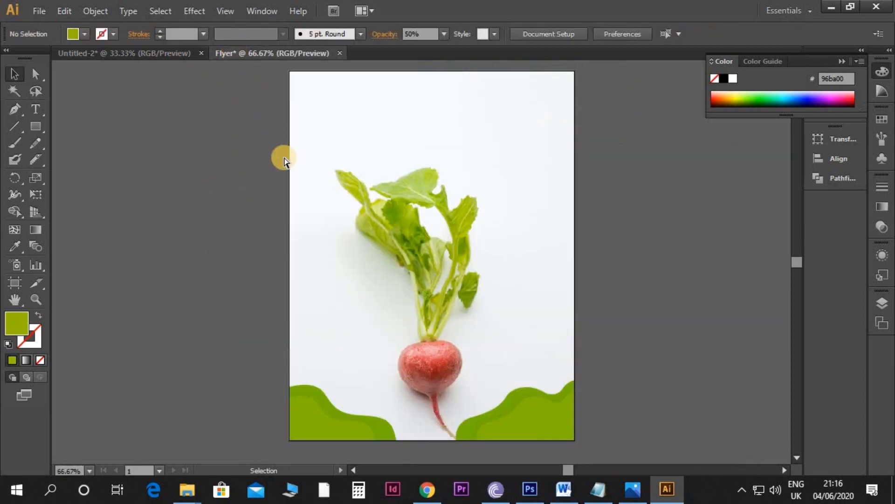
pyautogui.hotkey('ctrl', 'v')
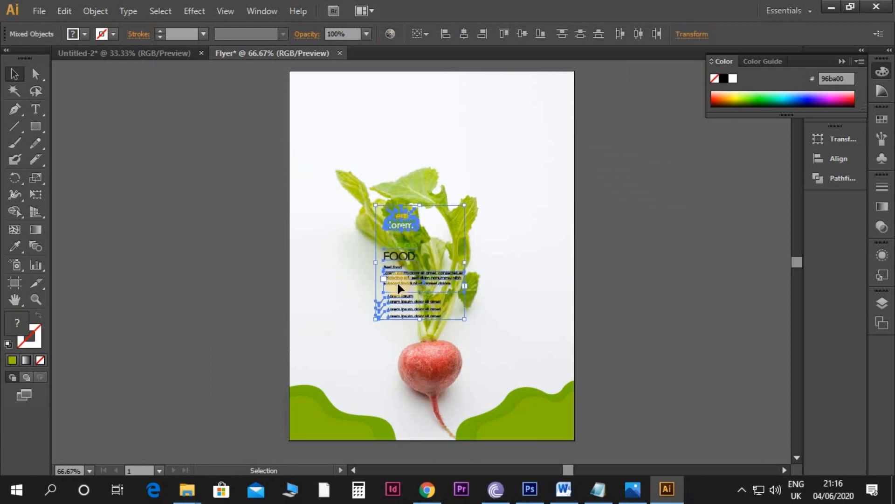
pyautogui.moveTo(397, 281); pyautogui.dragTo(325, 298)
pyautogui.click(267, 296)
# Step: Move the "Green FOOD" heading onto the artboard near its upper-left corner
pyautogui.hotkey('ctrl', '1')
pyautogui.scroll(3, 322, 286)
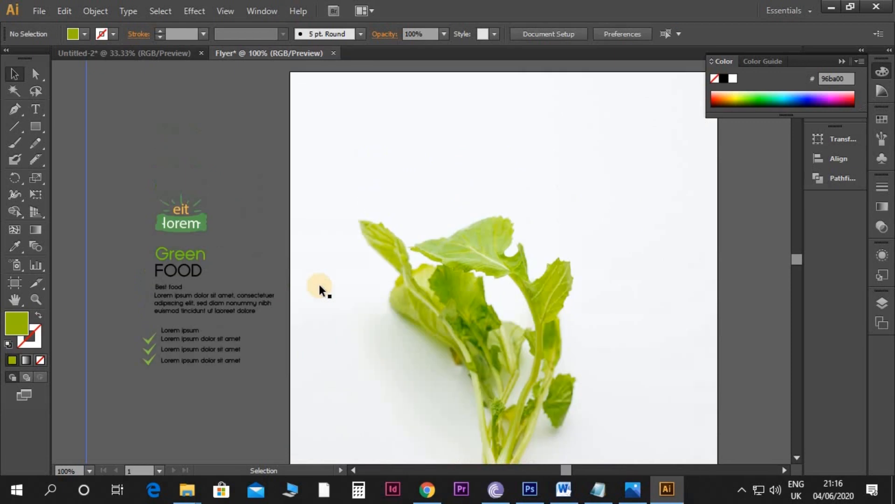
pyautogui.moveTo(190, 273); pyautogui.dragTo(351, 133)
# Step: Show the rulers and place vertical margin guides at about X 0.5 in and X 8 in
pyautogui.hotkey('ctrl', ';')
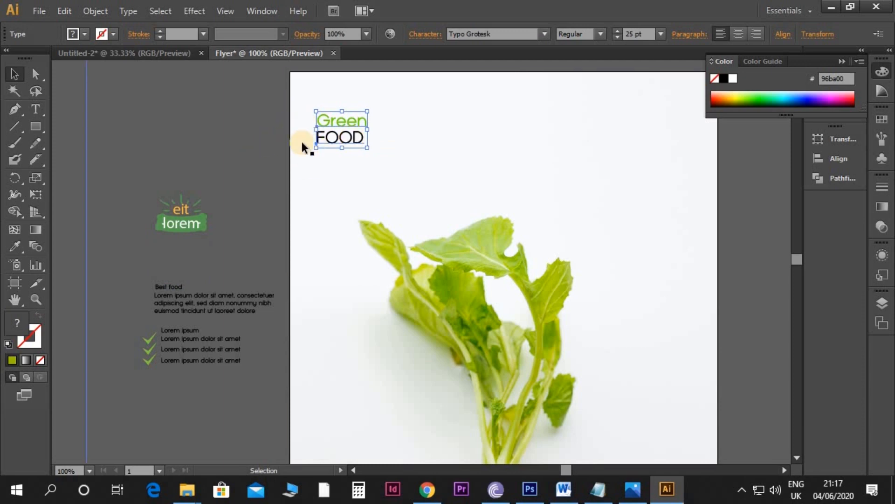
pyautogui.hotkey('ctrl', ';')
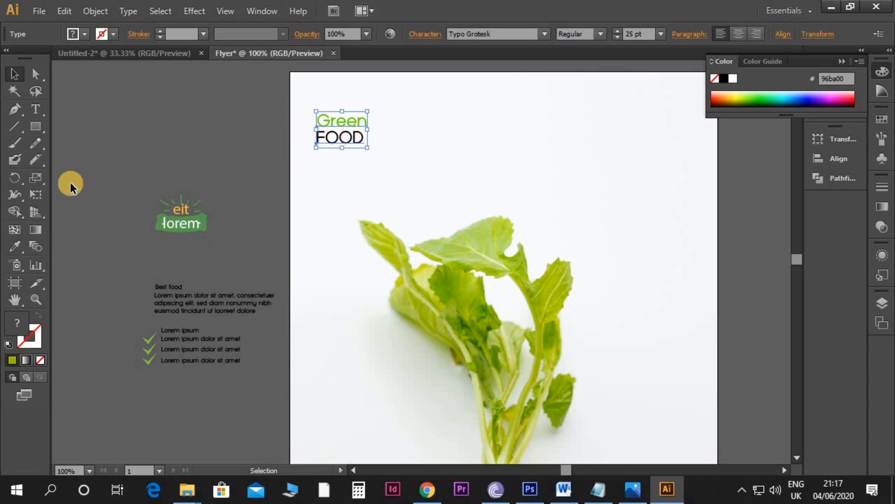
pyautogui.hotkey('ctrl', 'r')
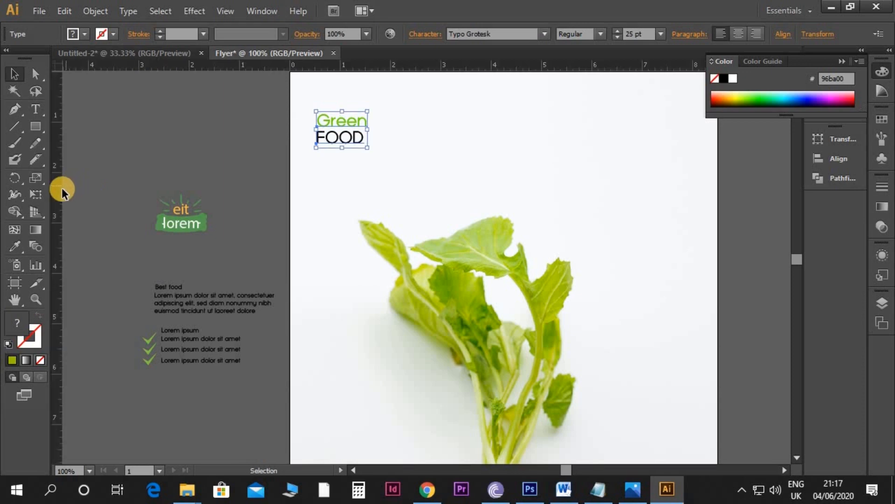
pyautogui.moveTo(57, 192); pyautogui.dragTo(314, 206)
pyautogui.moveTo(59, 220); pyautogui.dragTo(694, 280)
pyautogui.scroll(3, 679, 274)
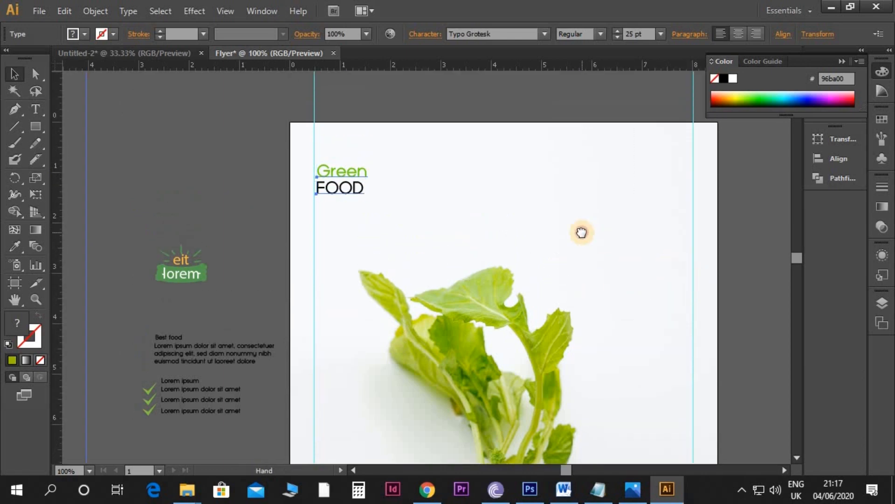
# Step: Move the word "Green" slightly upward to widen the gap above "FOOD"
pyautogui.click(393, 108)
pyautogui.hotkey('ctrl', '+')
pyautogui.moveTo(391, 106); pyautogui.dragTo(452, 175)
pyautogui.moveTo(360, 173); pyautogui.dragTo(360, 165)
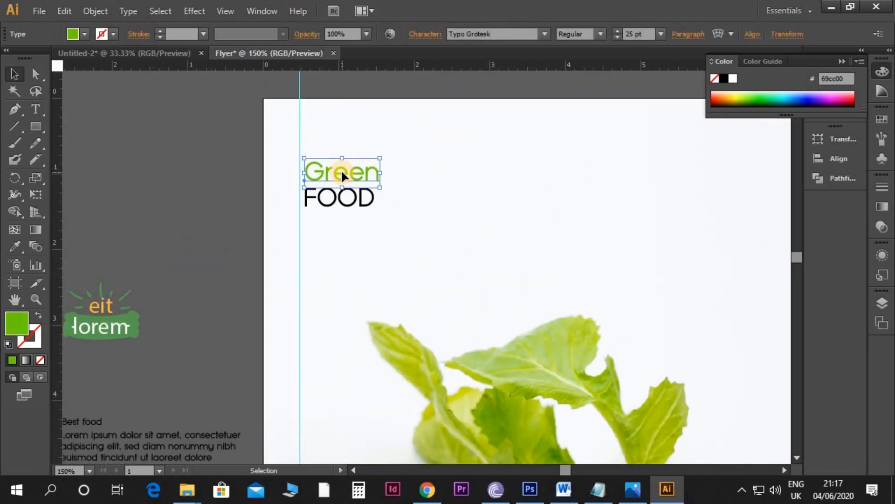
# Step: Change the word "Green" to the BlackJack font at a size of 67 pt
pyautogui.doubleClick(341, 170)
pyautogui.doubleClick(357, 167)
pyautogui.click(472, 35)
pyautogui.click(475, 33)
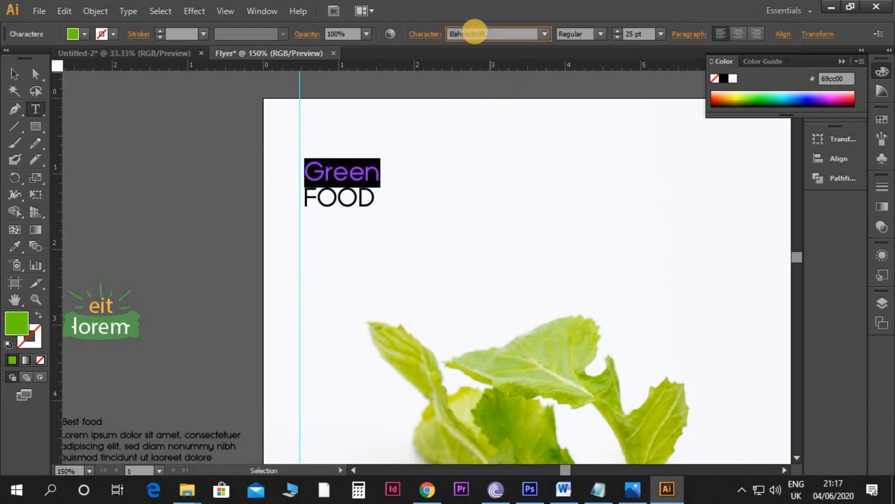
pyautogui.press('Return')
pyautogui.click(632, 33)
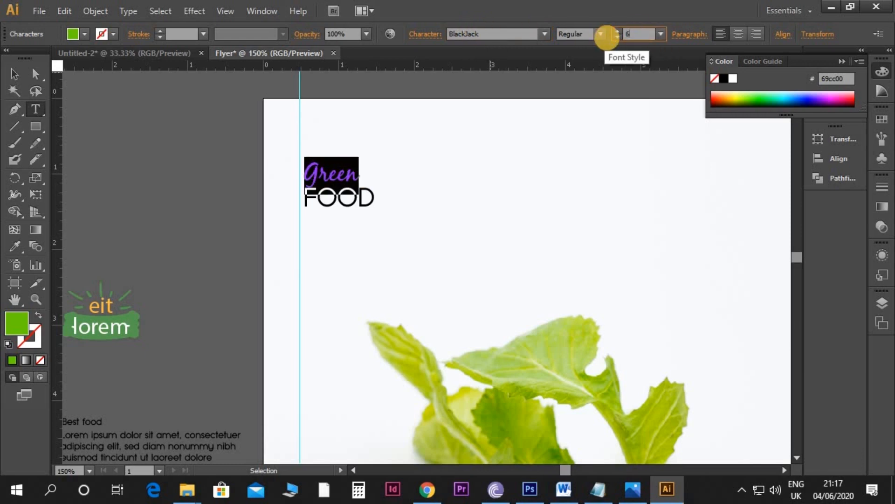
pyautogui.press('Return')
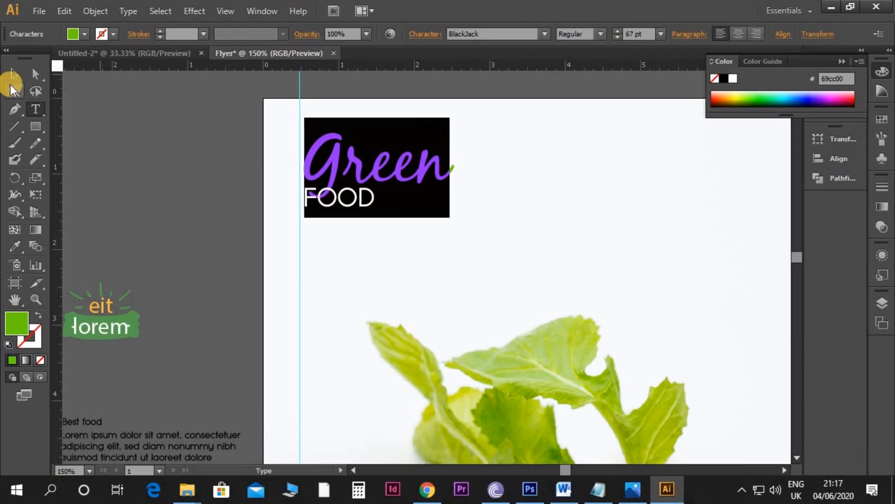
# Step: Move "Green" and "FOOD" lower on the page, with "FOOD" just beneath the enlarged script word
pyautogui.click(15, 74)
pyautogui.moveTo(380, 184); pyautogui.dragTo(361, 237)
pyautogui.click(262, 265)
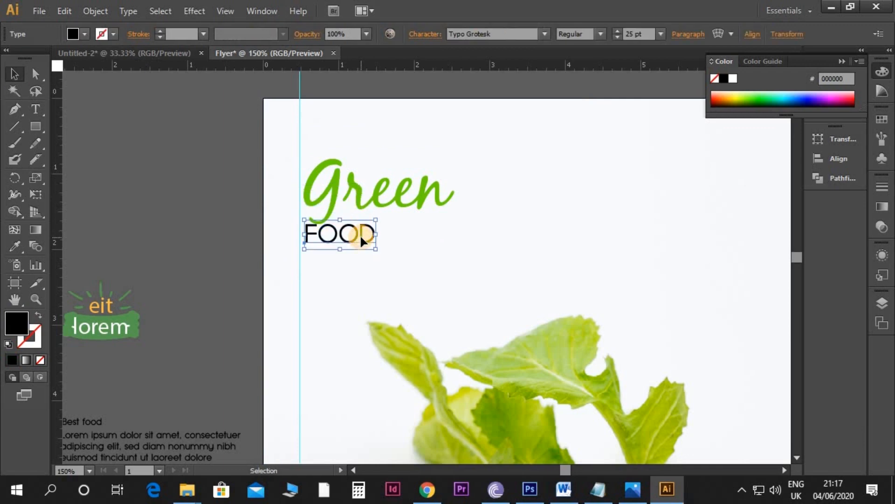
# Step: Set "FOOD" to Typo Grotesk Bold at 83 pt and line up its F with the X 0.5 in margin guide
pyautogui.click(507, 33)
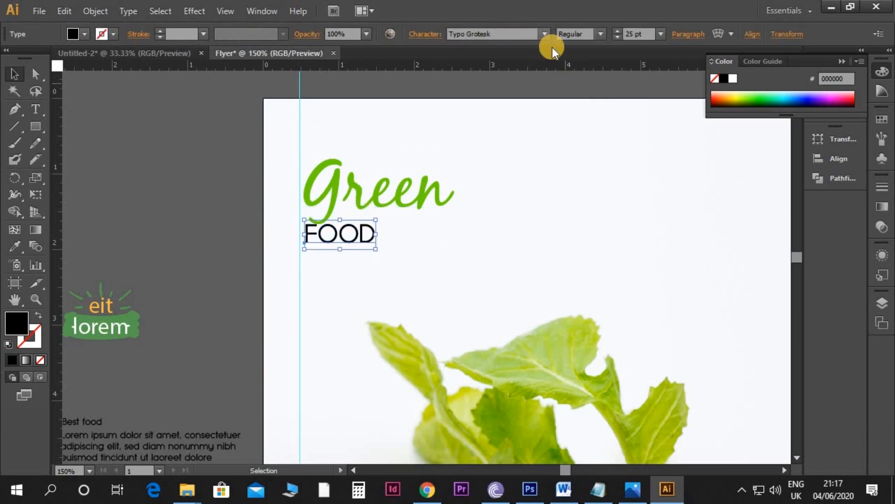
pyautogui.click(600, 35)
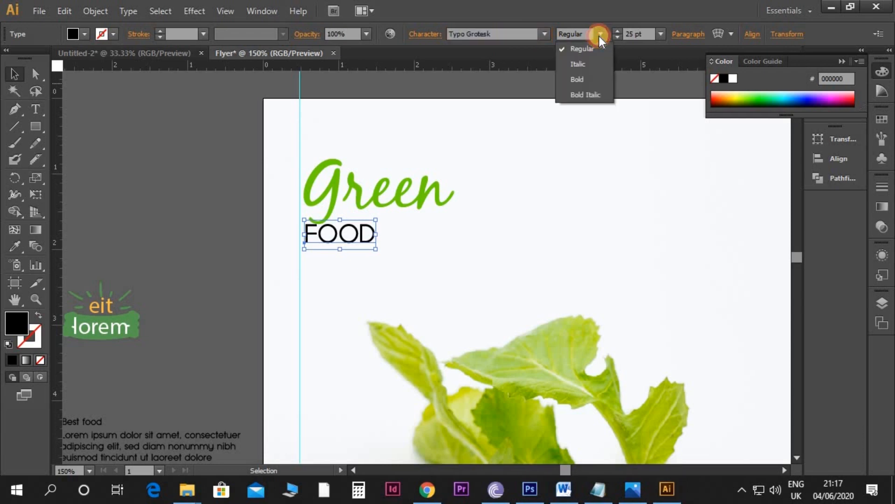
pyautogui.click(586, 83)
pyautogui.click(643, 34)
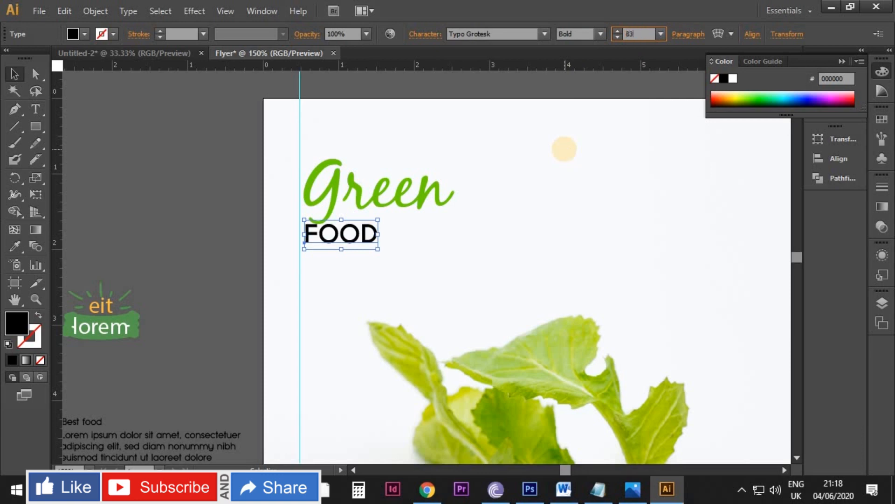
pyautogui.write('83')
pyautogui.press('Return')
pyautogui.moveTo(502, 266); pyautogui.dragTo(494, 288)
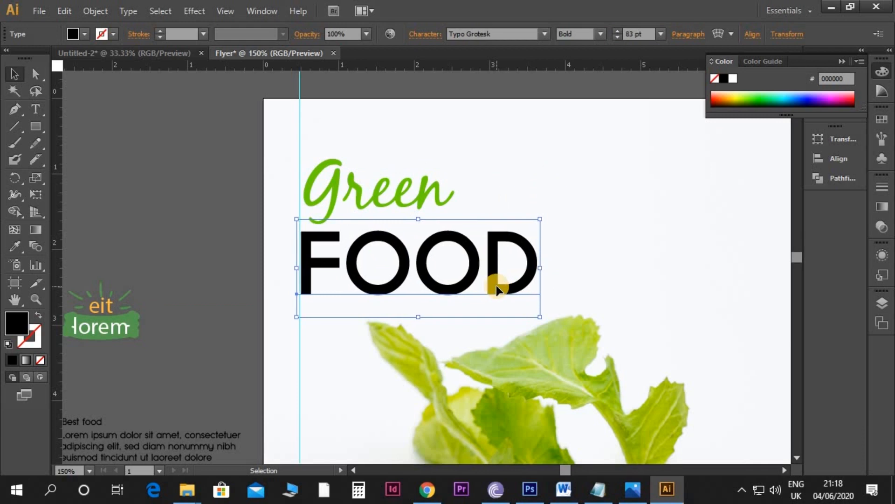
# Step: Place "Green" directly on top of "FOOD", slightly indented, and shift the whole heading up nearer the artboard's upper edge
pyautogui.moveTo(423, 205); pyautogui.dragTo(451, 228)
pyautogui.moveTo(443, 235); pyautogui.dragTo(445, 227)
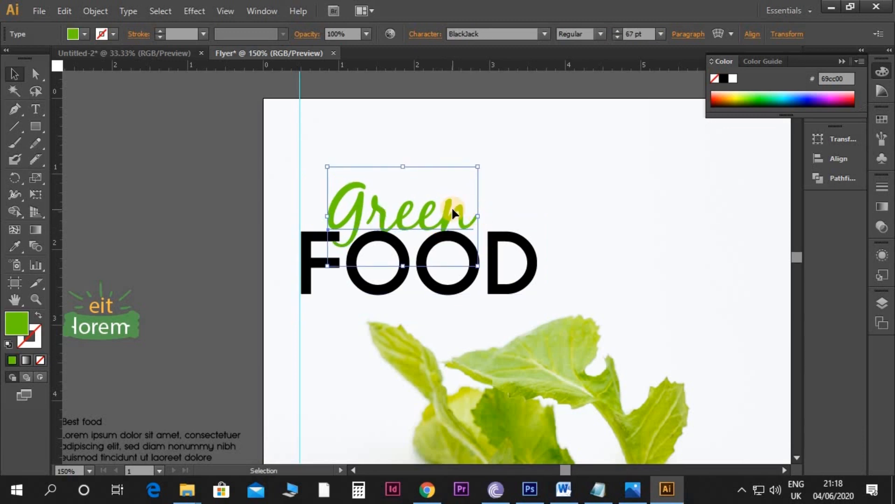
pyautogui.hotkey('ctrl', '-')
pyautogui.hotkey('ctrl', '-')
pyautogui.keyDown('shift'); pyautogui.click(466, 260); pyautogui.keyUp('shift')
pyautogui.moveTo(467, 259); pyautogui.dragTo(414, 244)
pyautogui.scroll(-3, 477, 245)
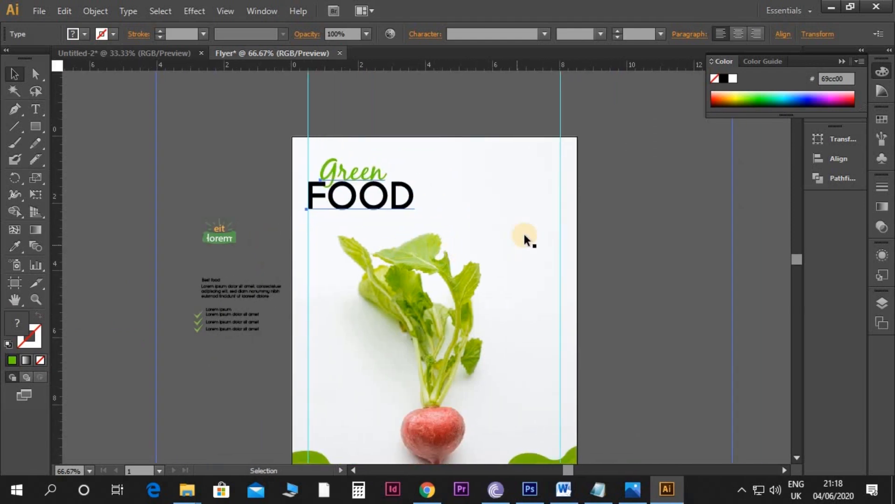
# Step: Find the radish background's clip group within Layer 1 and lock it
pyautogui.click(524, 233)
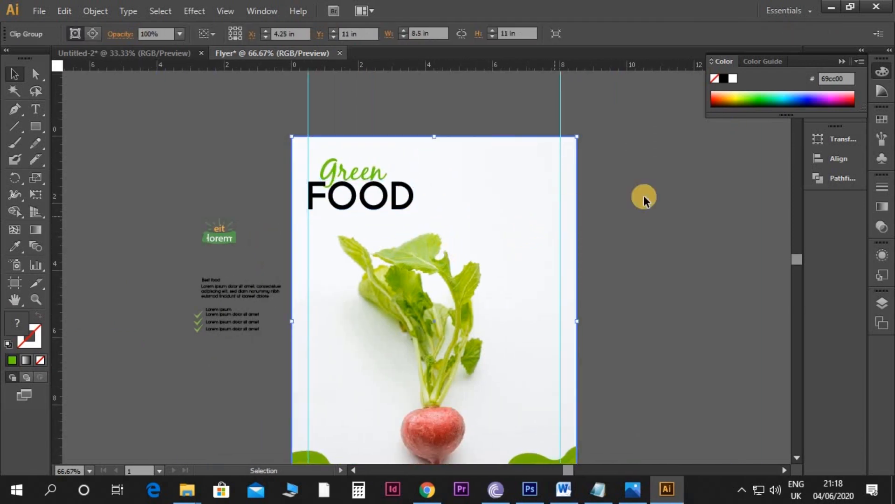
pyautogui.click(665, 186)
pyautogui.scroll(1, 476, 206)
pyautogui.click(485, 208)
pyautogui.press('F7')
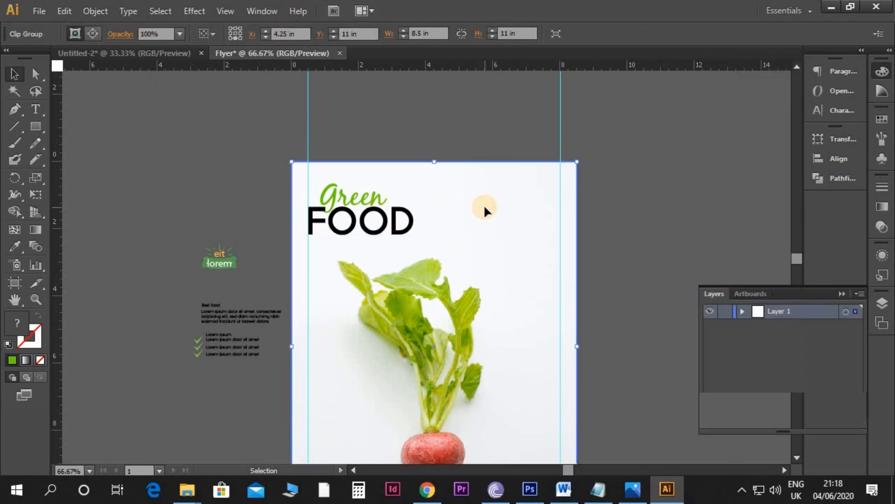
pyautogui.click(741, 311)
pyautogui.scroll(-2, 765, 362)
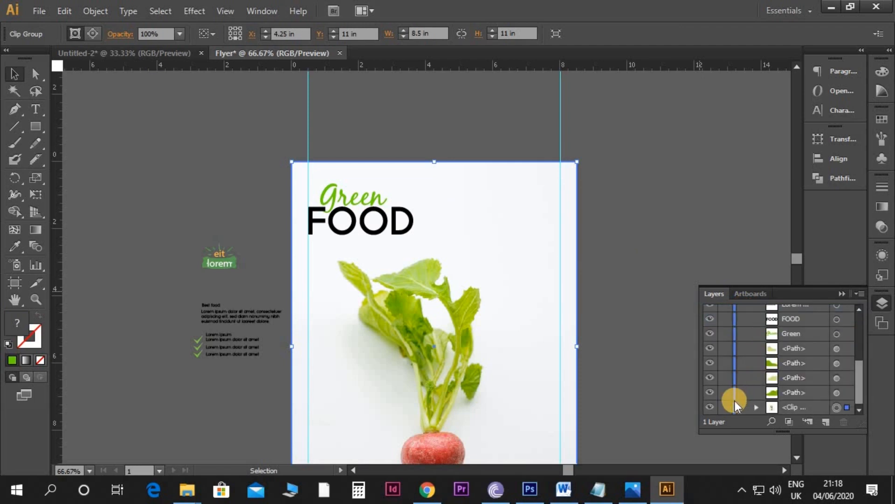
pyautogui.click(723, 404)
pyautogui.click(722, 409)
pyautogui.scroll(3, 732, 340)
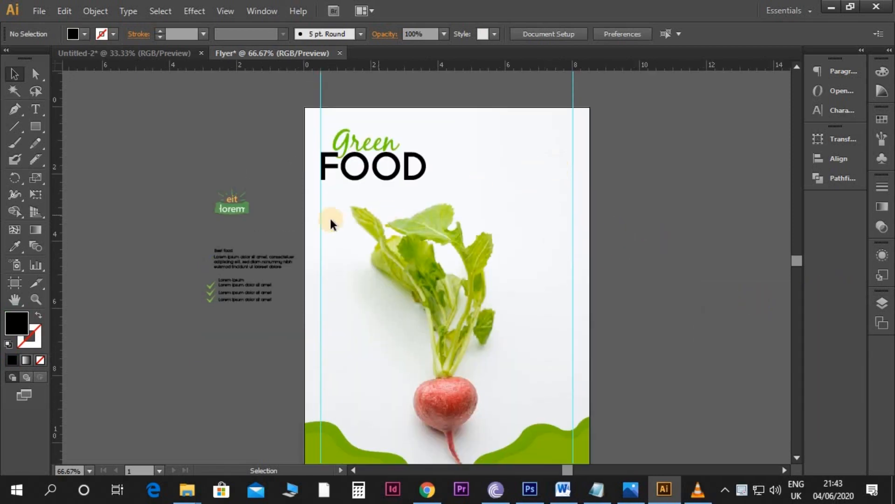
# Step: Move the logo to the artboard's upper-right area and place the "Best food" heading and paragraph below it against the X 8 in guide
pyautogui.moveTo(223, 207); pyautogui.dragTo(535, 168)
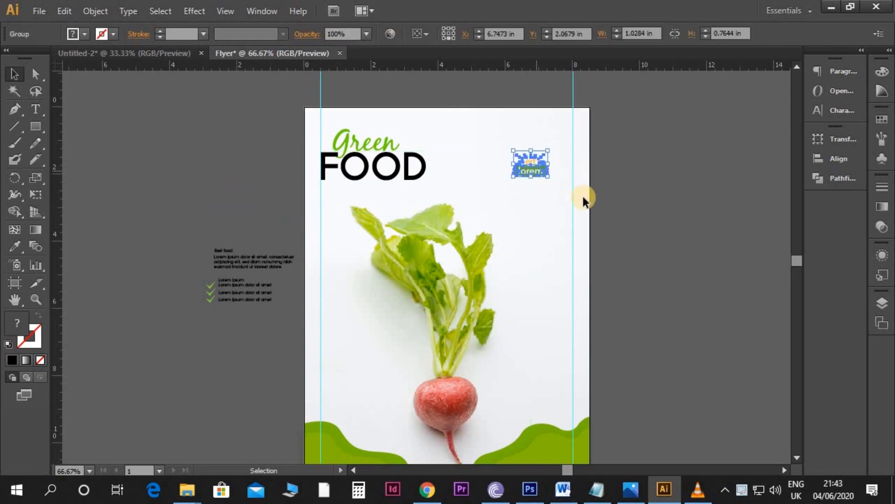
pyautogui.click(614, 219)
pyautogui.hotkey('ctrl', '=')
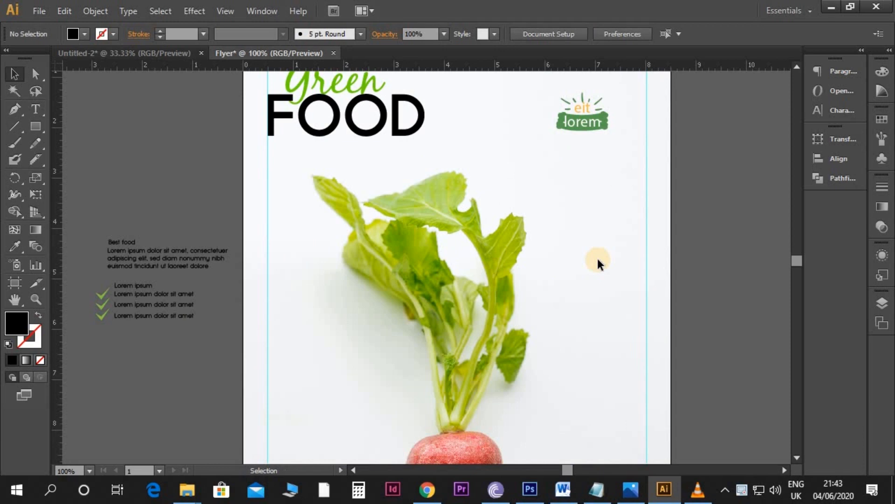
pyautogui.scroll(1, 595, 263)
pyautogui.click(121, 281)
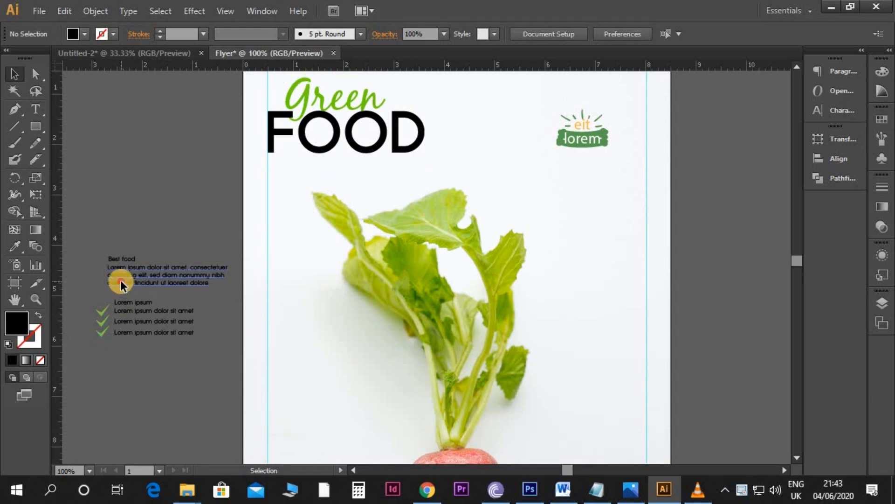
pyautogui.moveTo(117, 268); pyautogui.dragTo(571, 188)
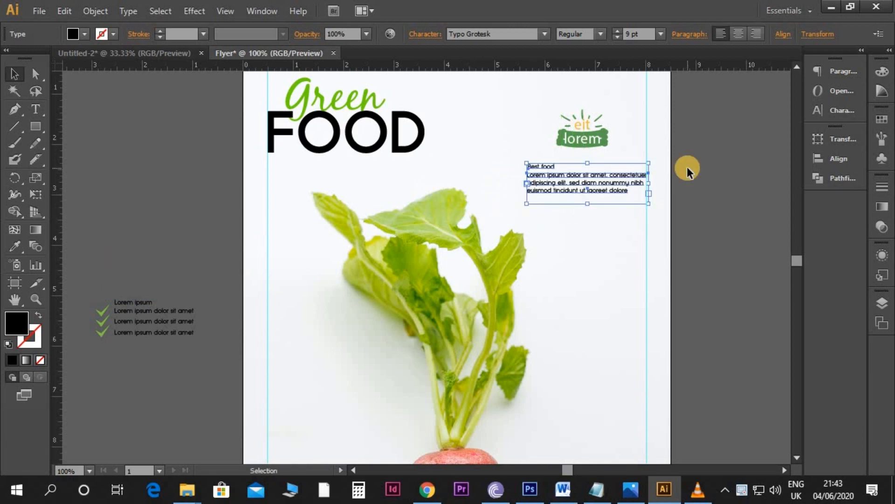
pyautogui.hotkey('ctrl', '+')
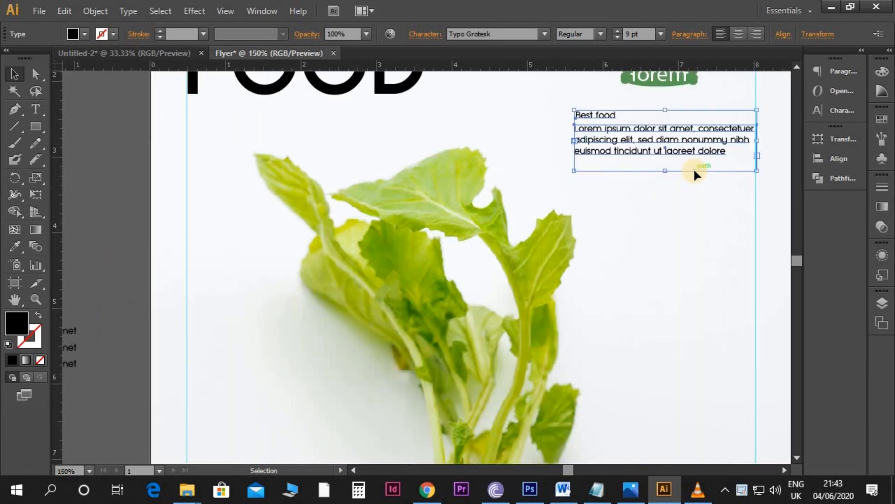
pyautogui.moveTo(715, 183); pyautogui.dragTo(561, 263)
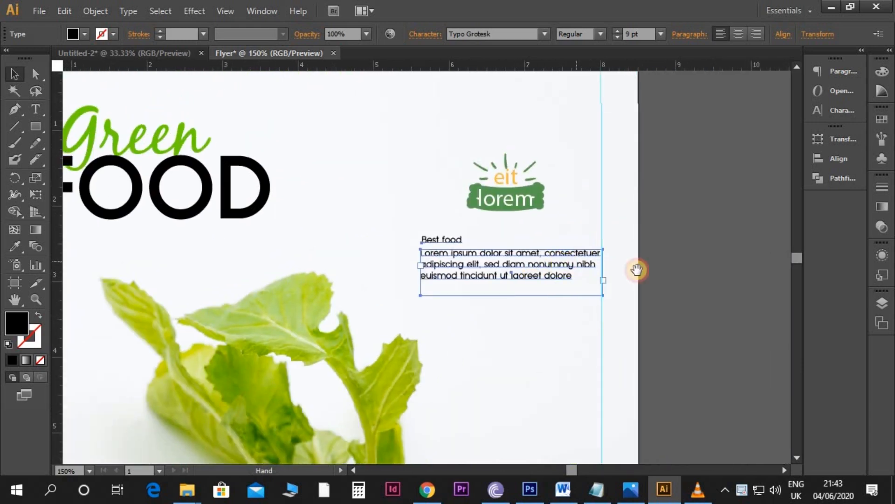
pyautogui.click(675, 256)
# Step: Change the "Best food" heading to the BlackJack font at a size of 25 pt
pyautogui.click(446, 236)
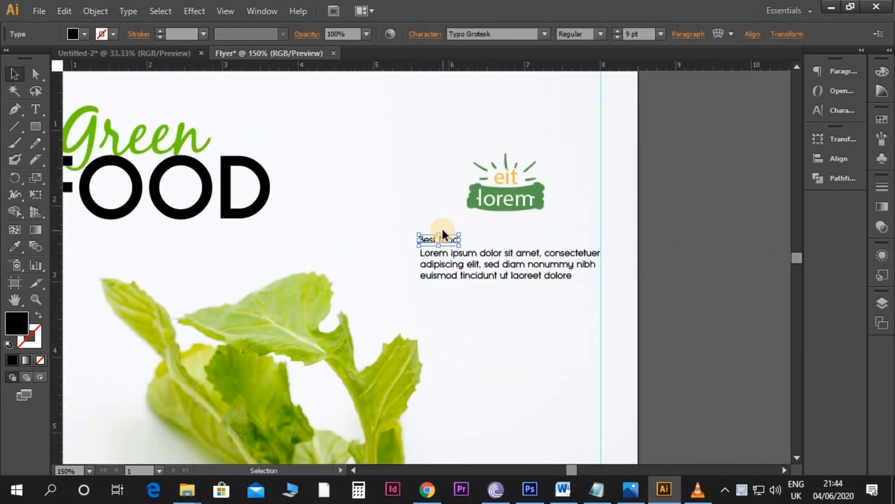
pyautogui.click(507, 33)
pyautogui.write('Bahnschrift')
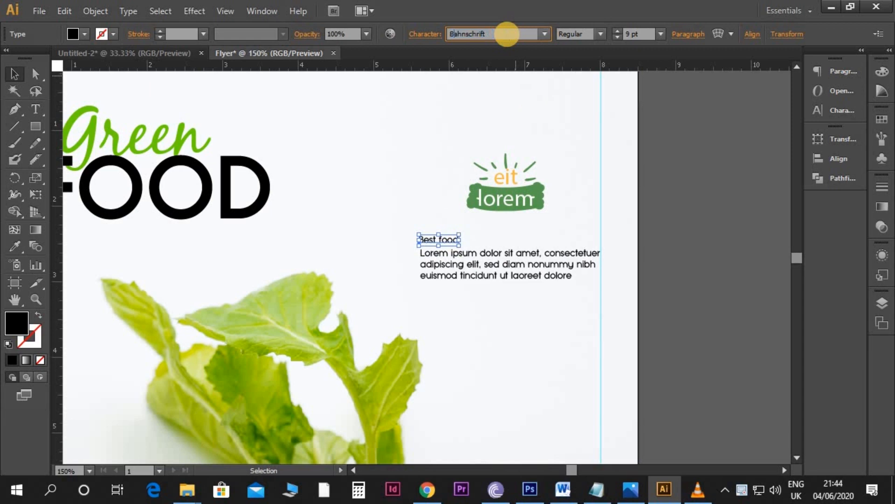
pyautogui.press('Return')
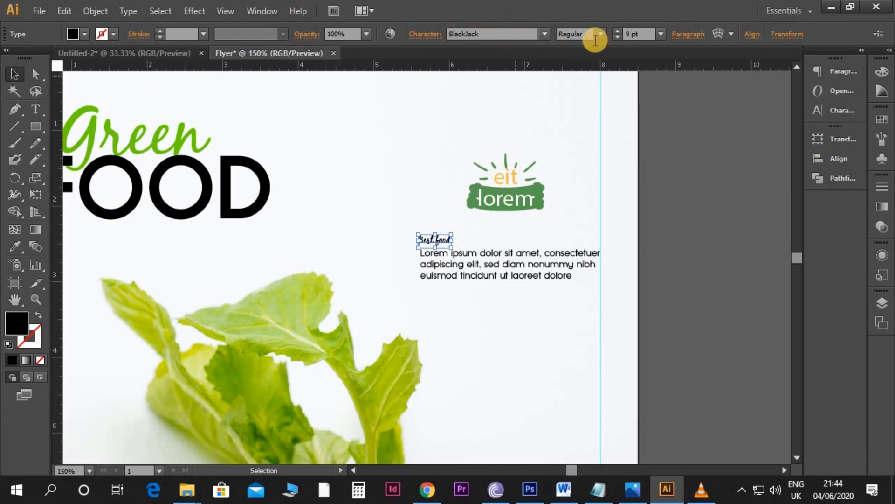
pyautogui.click(634, 34)
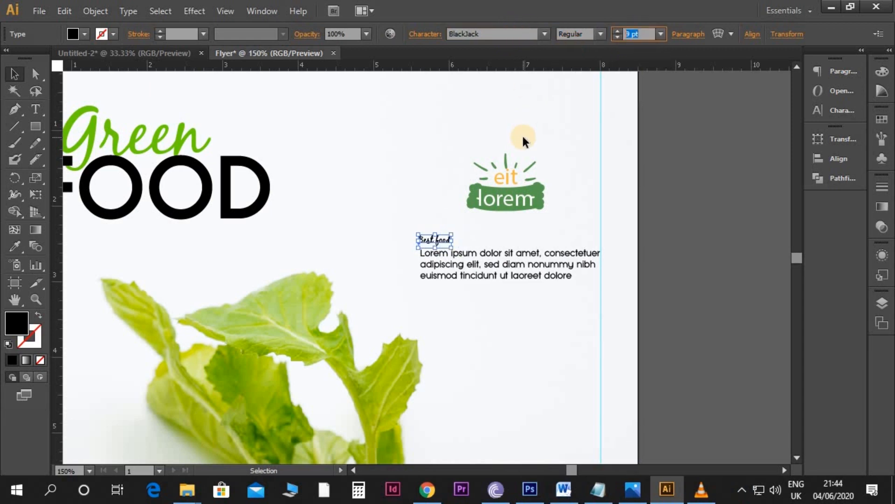
pyautogui.press('Return')
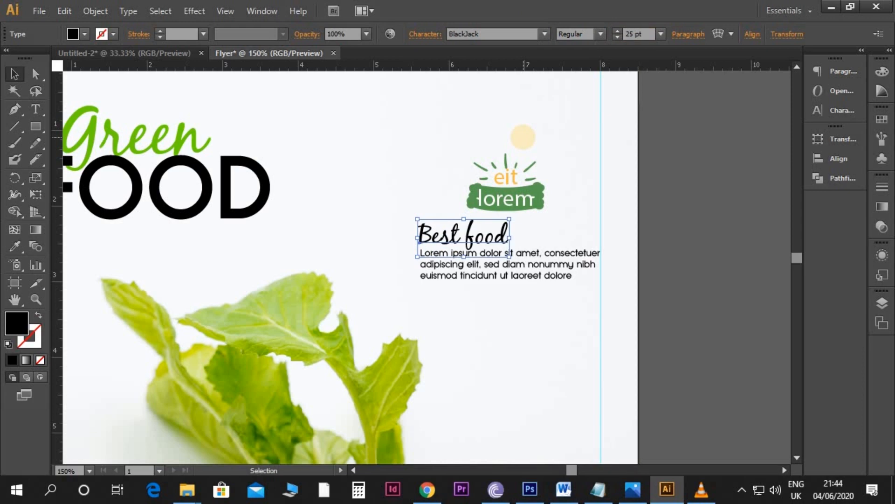
# Step: Sample the green script style of "Green" with the Eyedropper and apply it to the "Best food" heading
pyautogui.click(670, 245)
pyautogui.hotkey('ctrl', '+')
pyautogui.moveTo(612, 253); pyautogui.dragTo(677, 264)
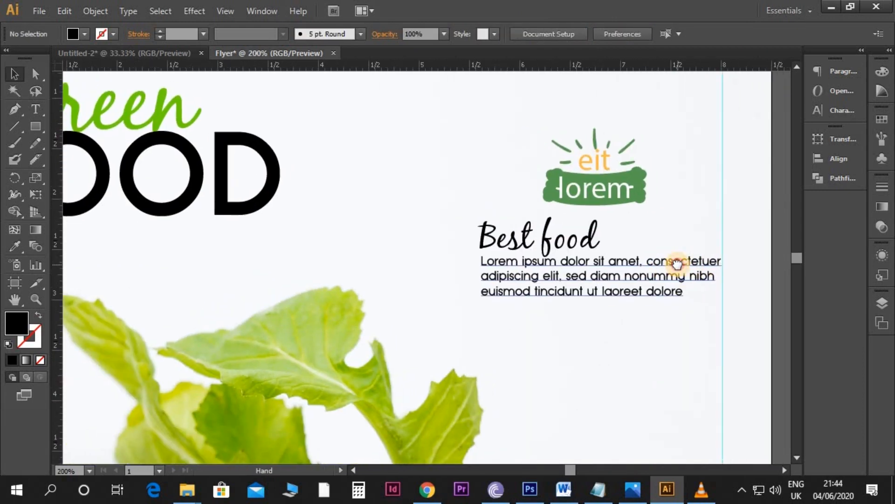
pyautogui.click(596, 246)
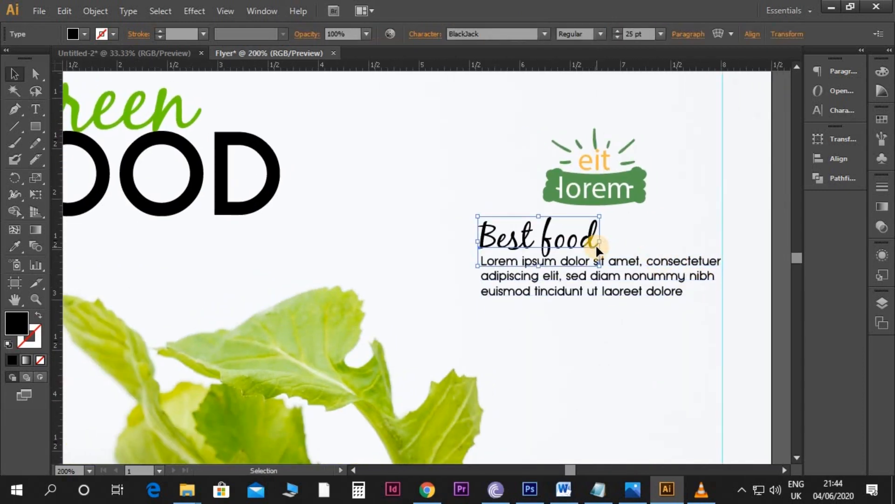
pyautogui.press('i')
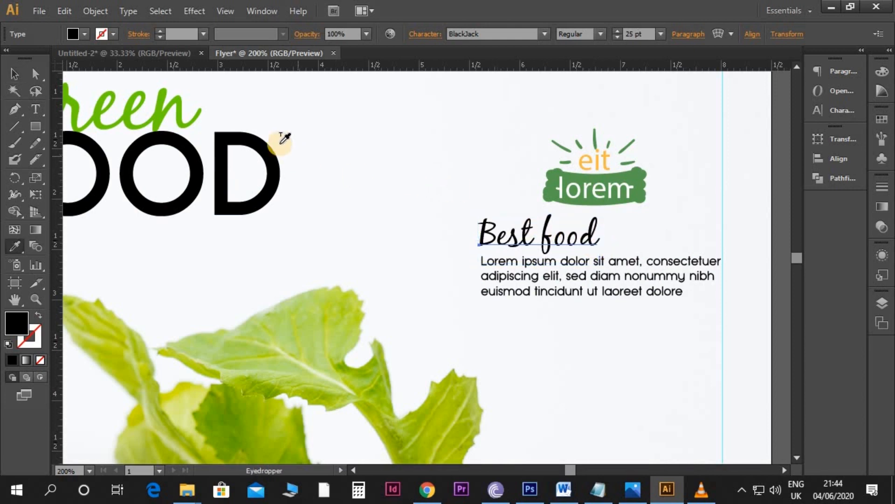
pyautogui.click(143, 88)
pyautogui.press('v')
pyautogui.click(533, 212)
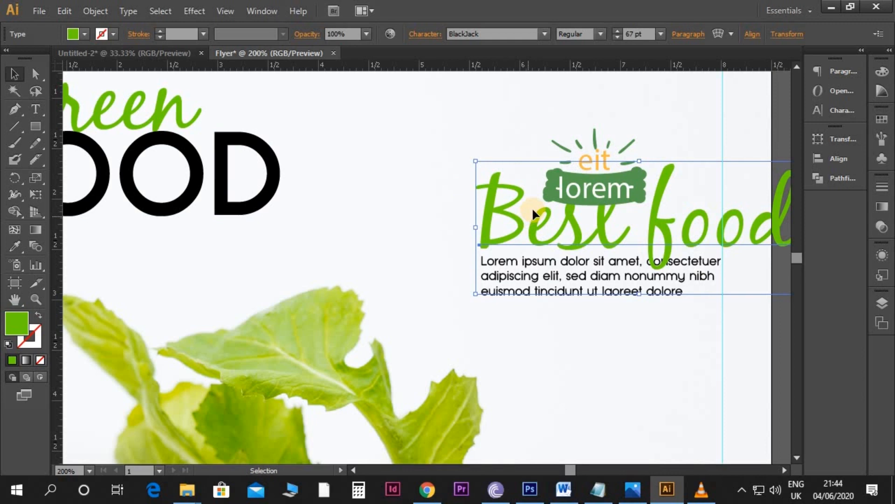
# Step: Set the font size of the green "Best food" heading to 24.5 pt
pyautogui.click(646, 36)
pyautogui.write('24')
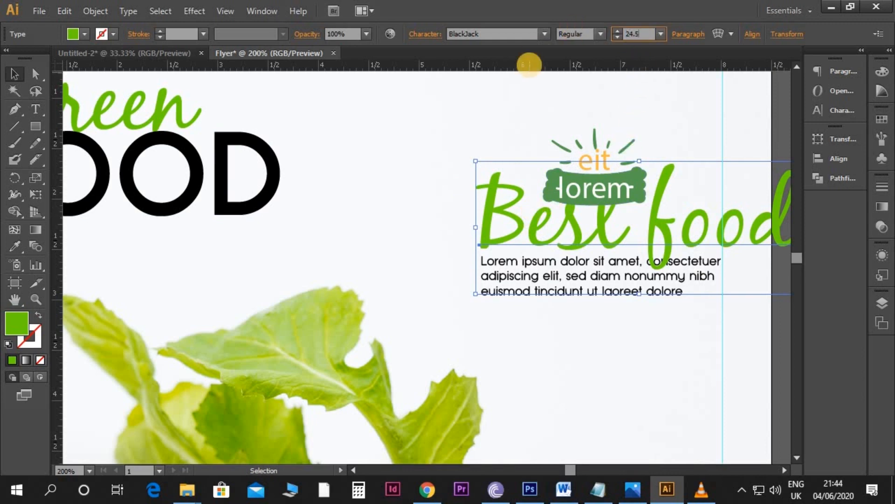
pyautogui.write('.5')
pyautogui.press('Return')
pyautogui.click(634, 332)
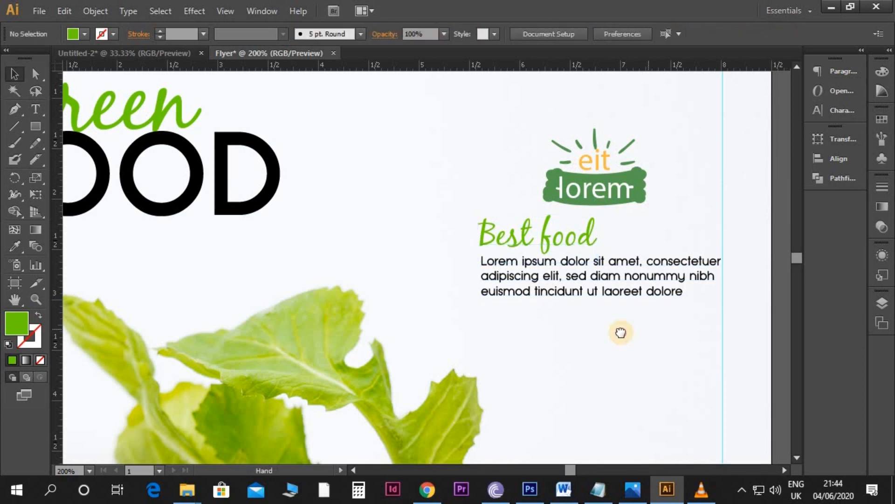
# Step: Nudge the Lorem ipsum paragraph slightly down to widen the gap beneath the "Best food" heading
pyautogui.moveTo(648, 329); pyautogui.dragTo(597, 312)
pyautogui.click(565, 282)
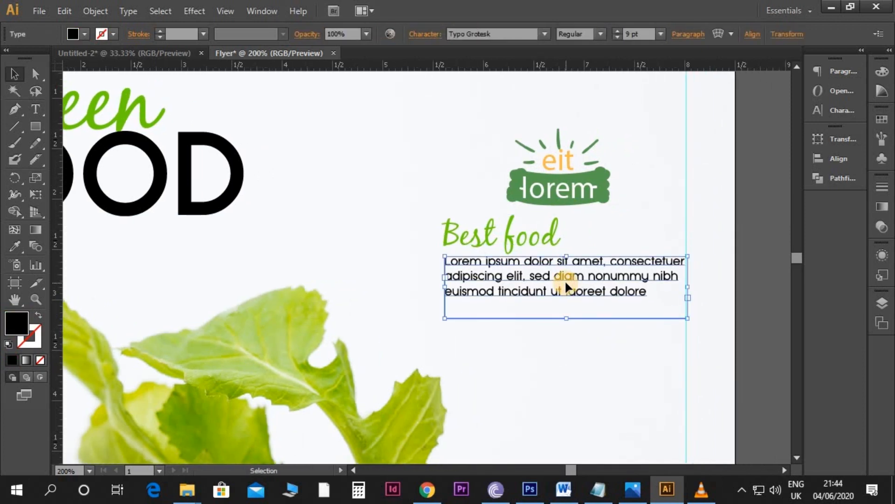
pyautogui.click(735, 303)
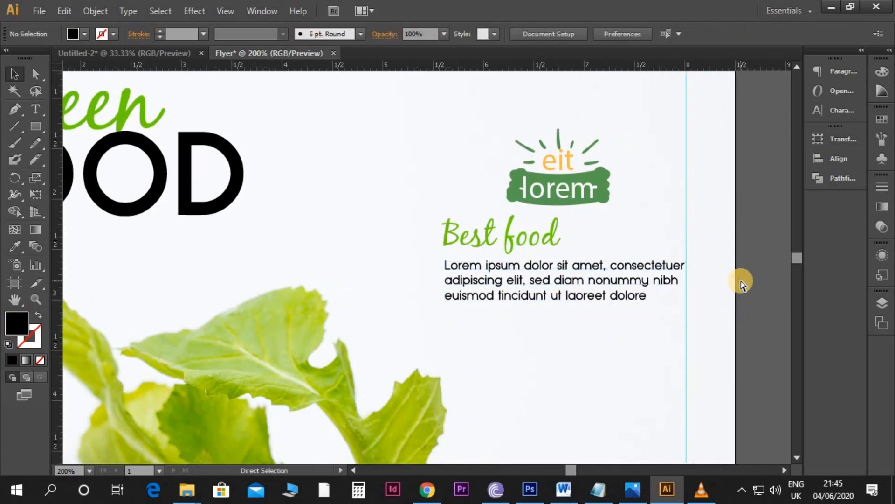
# Step: Move the logo left so that its left edge lines up with the "Best food" heading below it
pyautogui.hotkey('ctrl', '-')
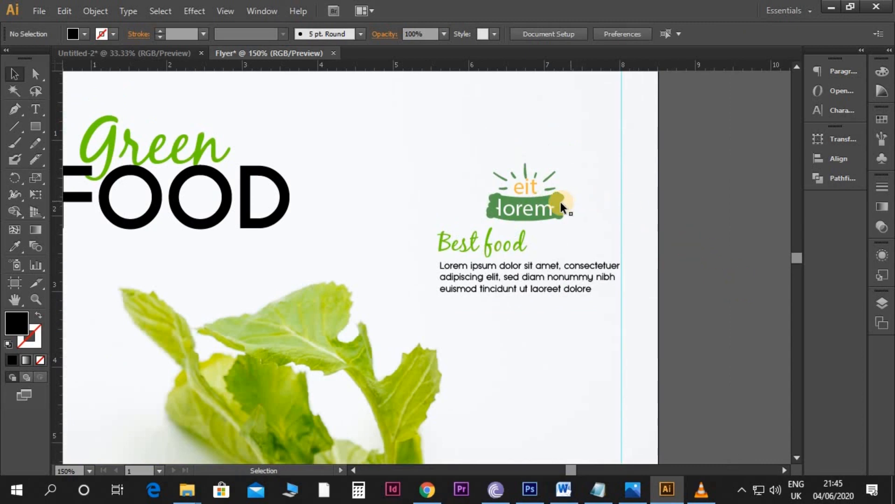
pyautogui.moveTo(559, 204); pyautogui.dragTo(505, 208)
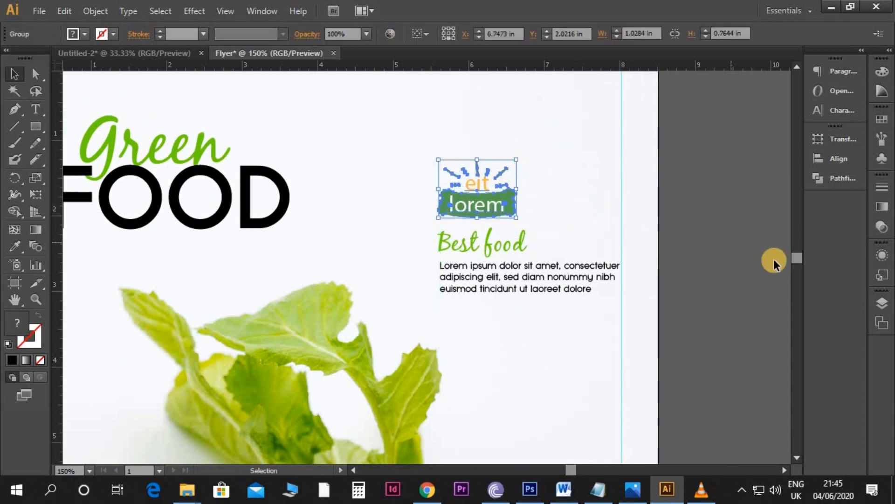
# Step: Move the "Lorem ipsum" heading and its three-item checklist from the pasteboard onto the flyer, below the "Best food" paragraph
pyautogui.click(733, 248)
pyautogui.hotkey('ctrl', '-')
pyautogui.scroll(-1, 710, 251)
pyautogui.moveTo(592, 258); pyautogui.dragTo(664, 243)
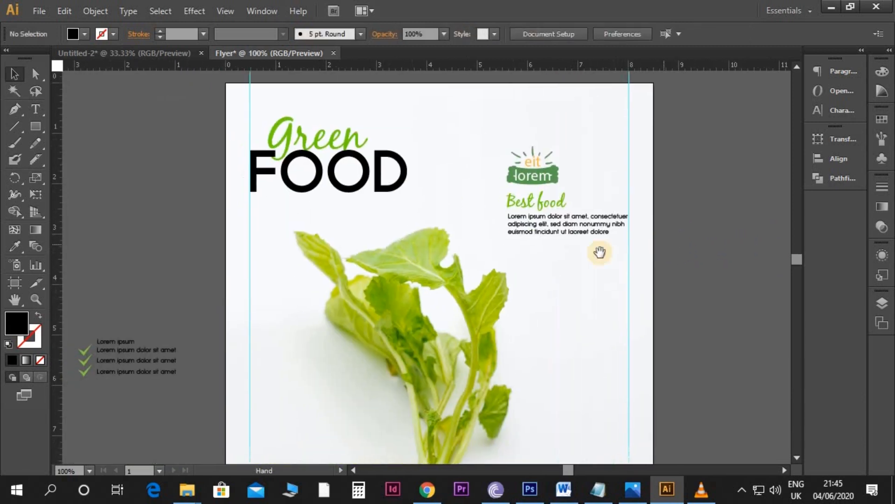
pyautogui.moveTo(603, 246); pyautogui.dragTo(611, 241)
pyautogui.moveTo(149, 298); pyautogui.dragTo(91, 366)
pyautogui.moveTo(142, 356); pyautogui.dragTo(610, 260)
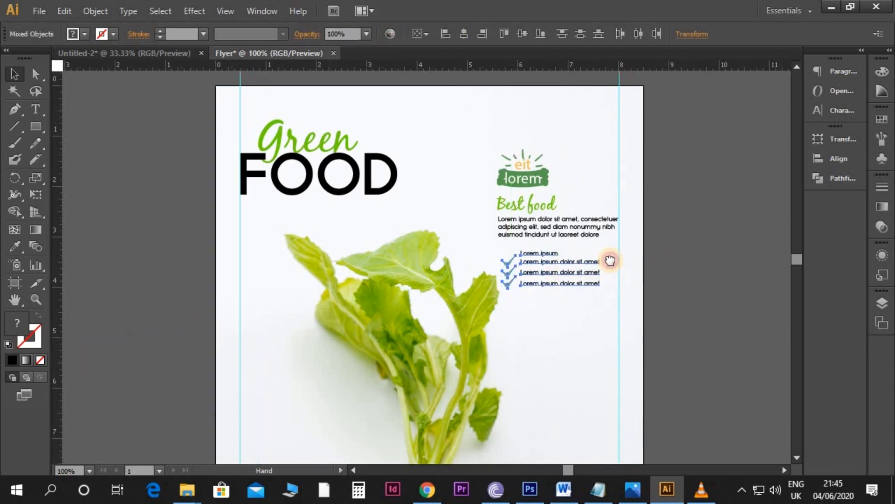
# Step: Nudge the heading and checklist left to the paragraph's edge and down to widen the gap beneath the paragraph
pyautogui.hotkey('ctrl', '+')
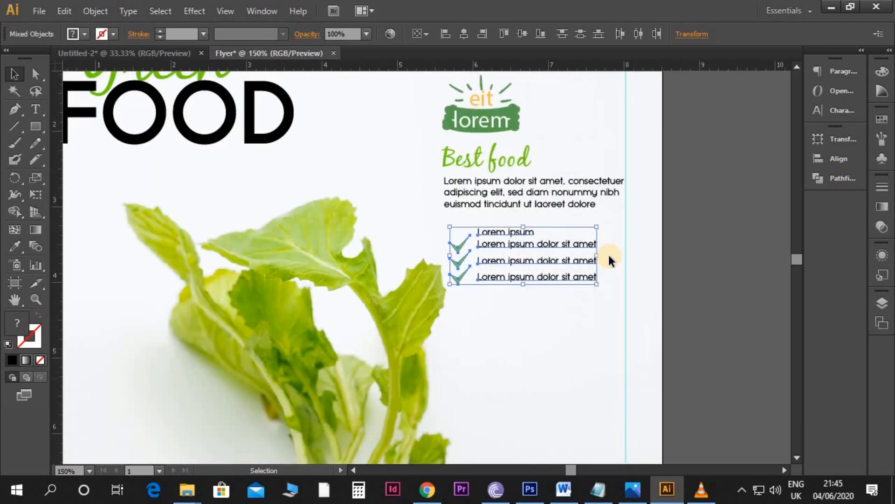
pyautogui.press('Left')
pyautogui.press('Left')
pyautogui.press('Left')
pyautogui.press('Left')
pyautogui.hotkey('shift', 'Down')
pyautogui.hotkey('shift', 'Down')
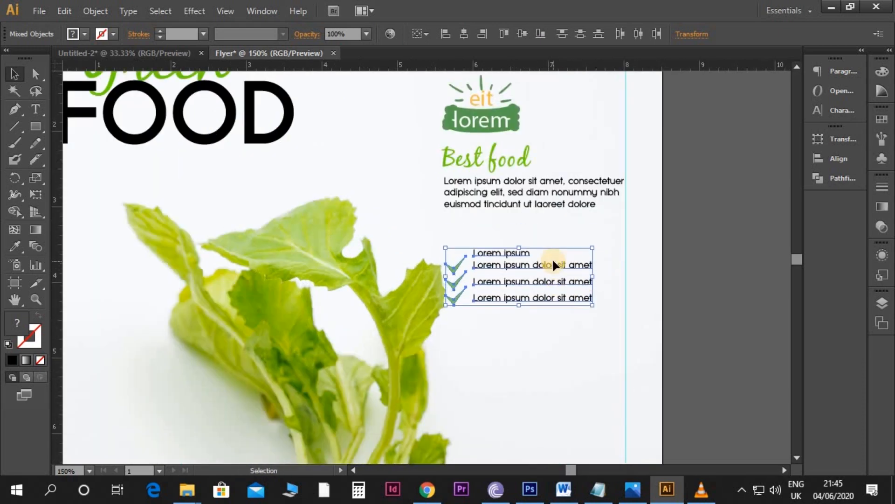
# Step: Sample the green script style of "Best food" with the Eyedropper and apply it to the "Lorem ipsum" heading above the checklist
pyautogui.click(568, 262)
pyautogui.click(526, 252)
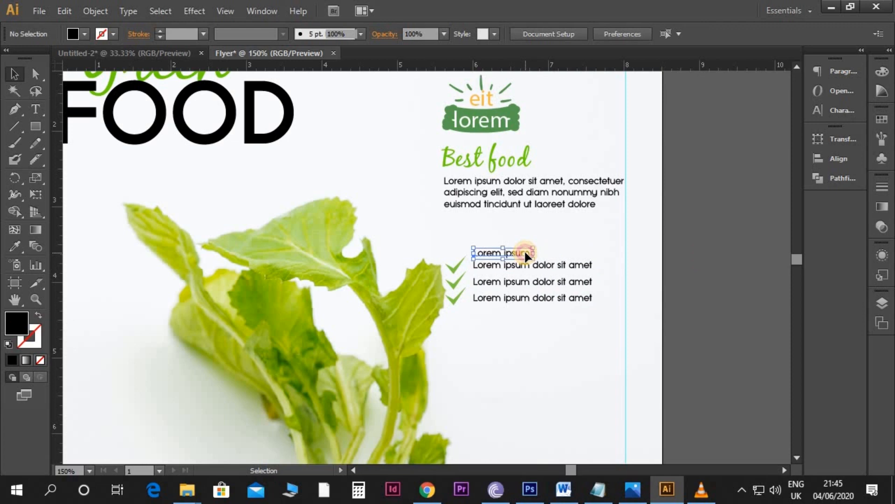
pyautogui.press('i')
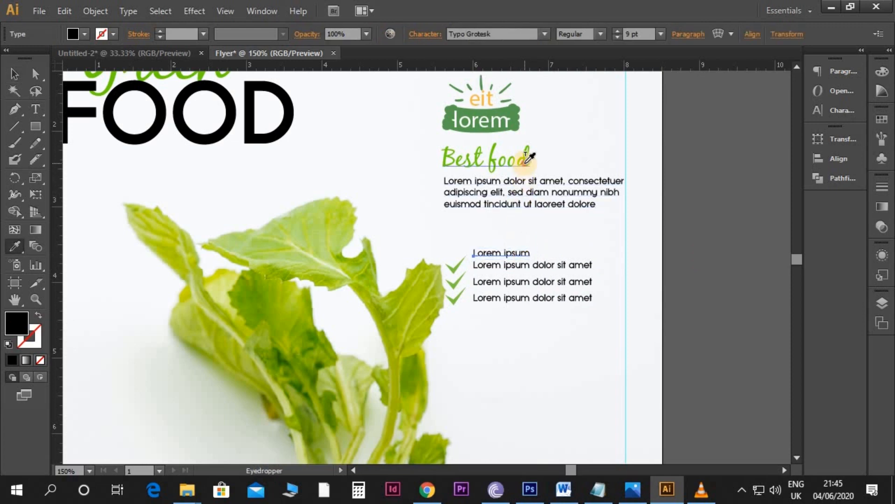
pyautogui.click(526, 162)
pyautogui.press('v')
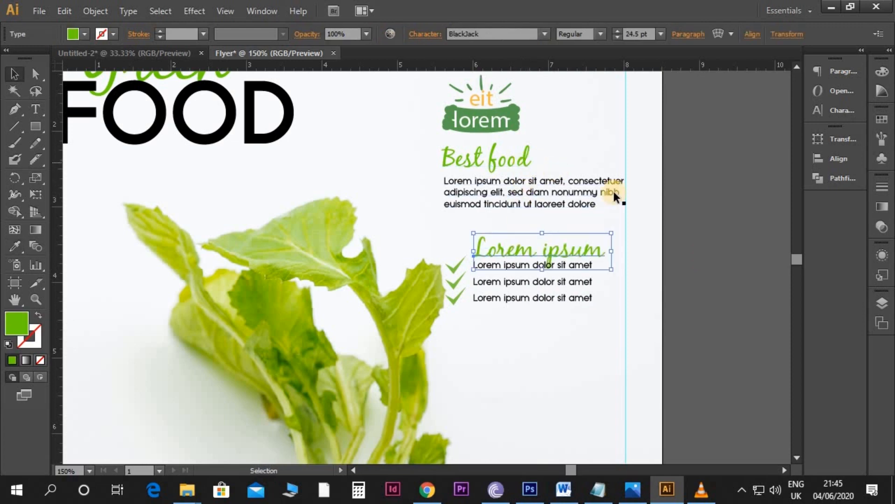
pyautogui.click(700, 281)
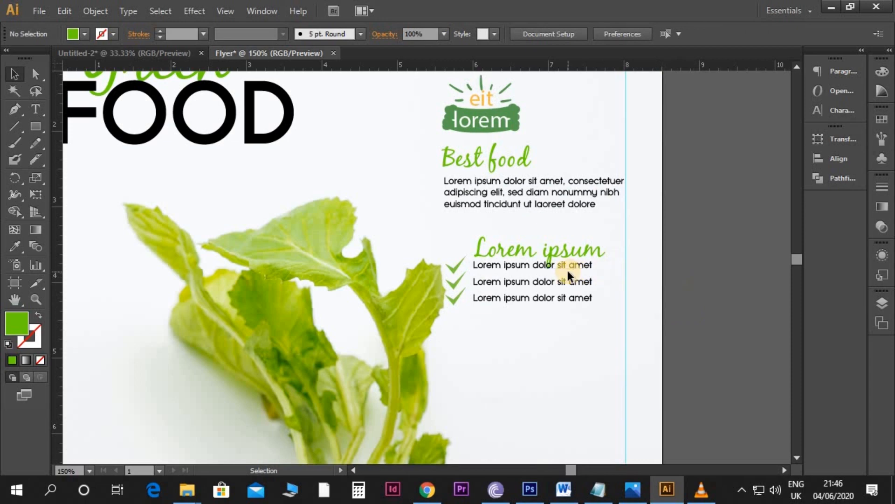
# Step: Place the "Lorem ipsum" heading above the checklist in line with the paragraph's left edge, and nudge the checklist left to match
pyautogui.moveTo(517, 241); pyautogui.dragTo(508, 239)
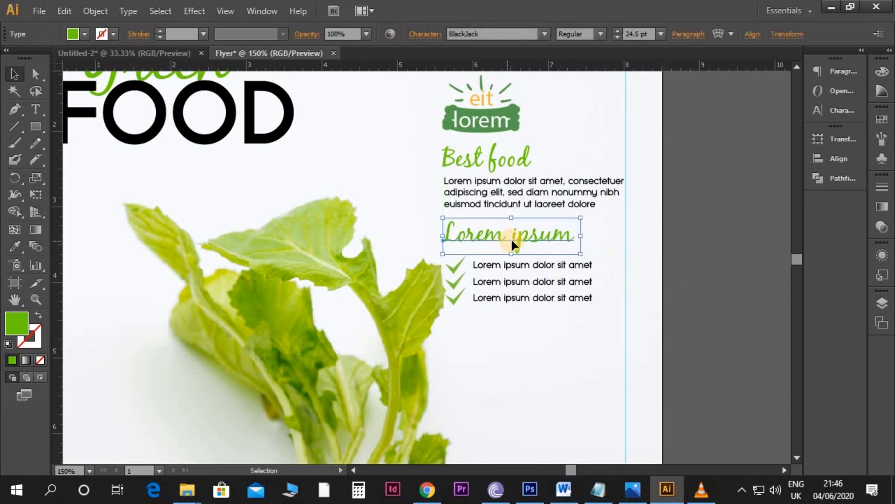
pyautogui.click(540, 264)
pyautogui.press('Left')
pyautogui.press('Left')
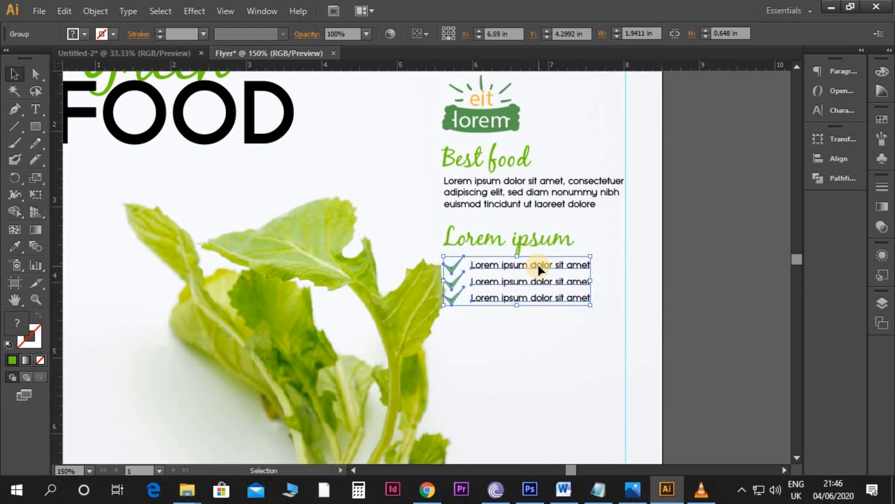
pyautogui.click(680, 256)
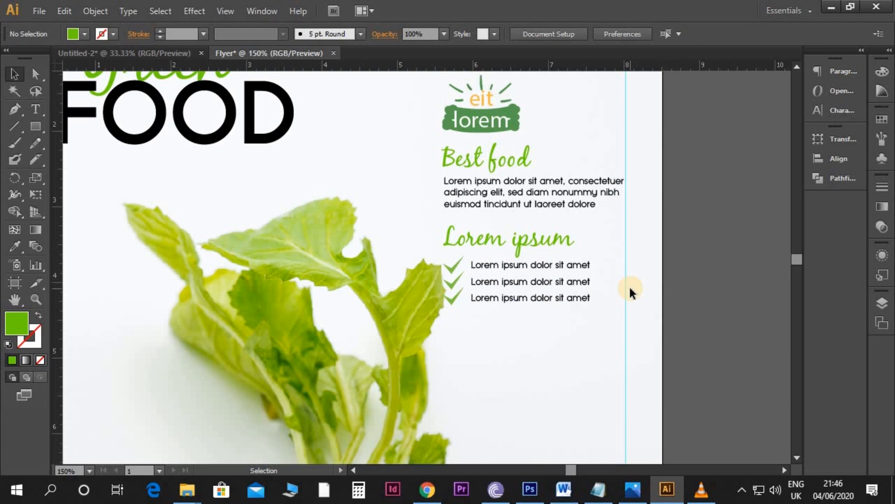
# Step: Unlock the clipped radish background photo at the bottom of Layer 1
pyautogui.hotkey('ctrl', '-')
pyautogui.press('space')
pyautogui.moveTo(364, 324); pyautogui.dragTo(433, 265)
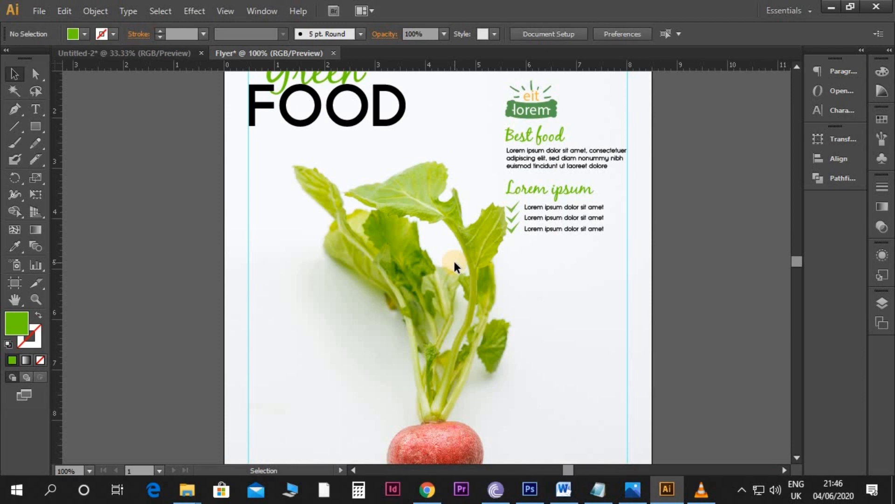
pyautogui.press('F7')
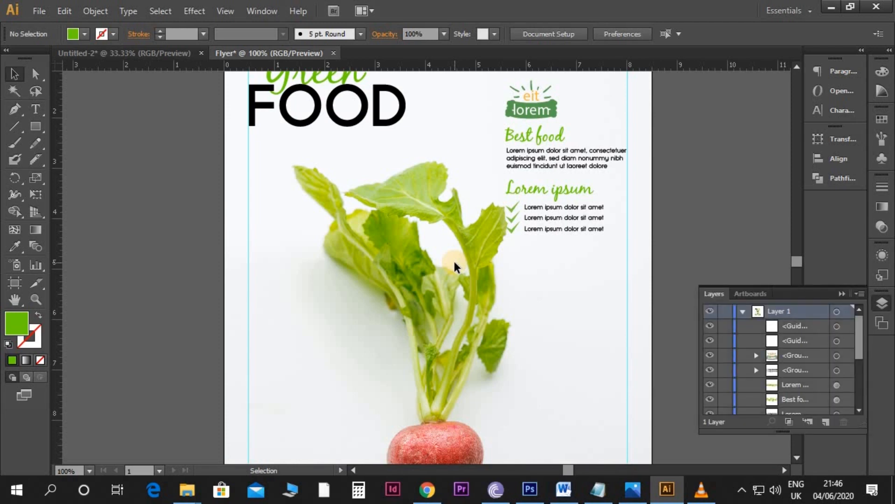
pyautogui.scroll(-5, 783, 378)
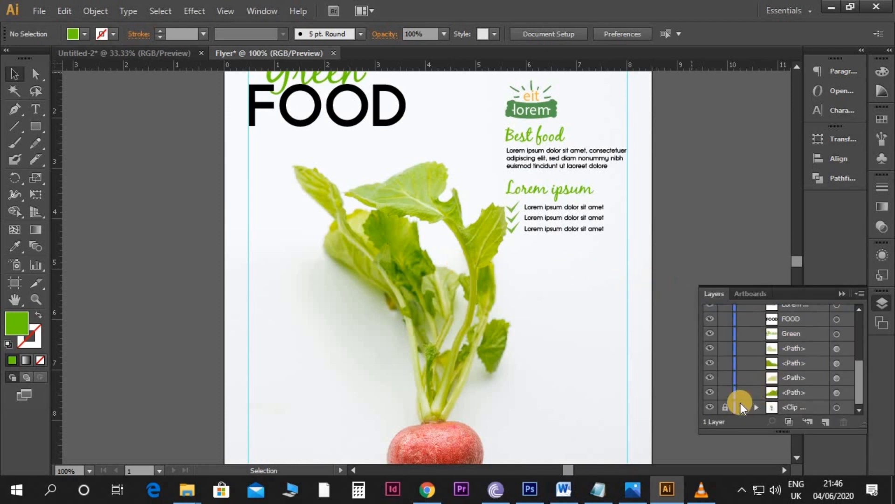
pyautogui.click(723, 407)
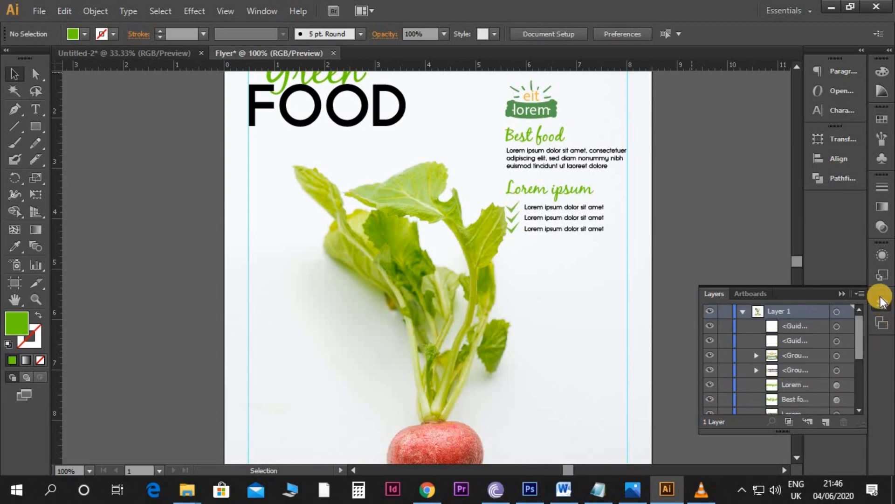
pyautogui.click(764, 291)
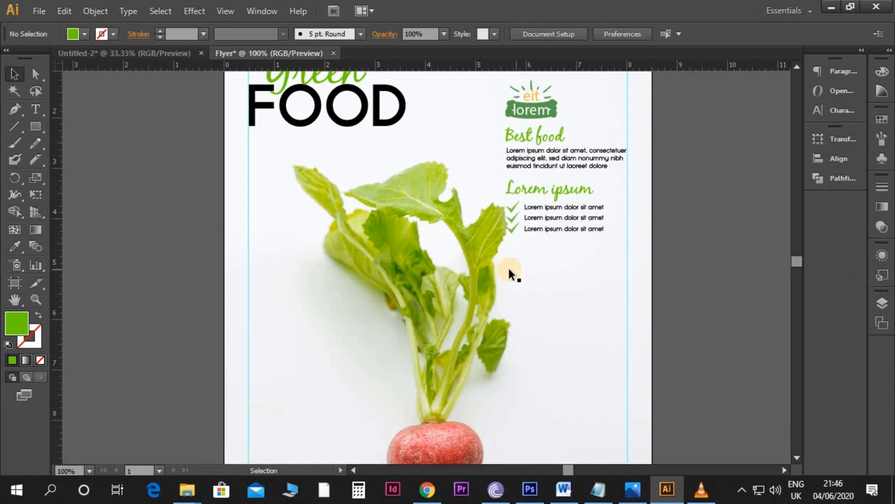
# Step: Isolate the background clip group, shift the radish photo left inside its mask, and leave isolation mode
pyautogui.click(452, 237)
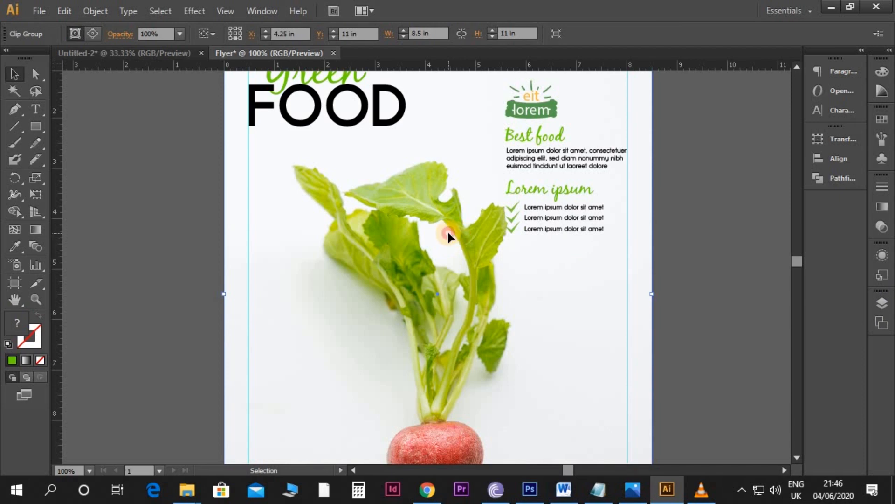
pyautogui.doubleClick(447, 230)
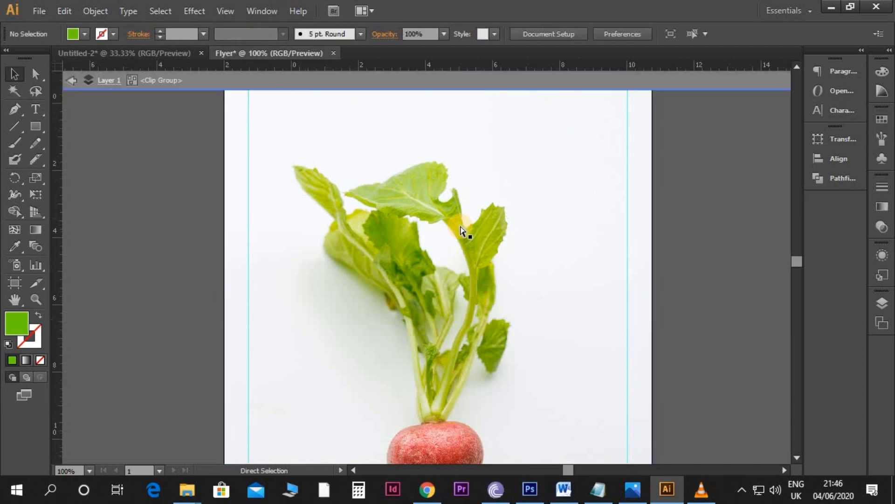
pyautogui.hotkey('ctrl', '-')
pyautogui.click(459, 226)
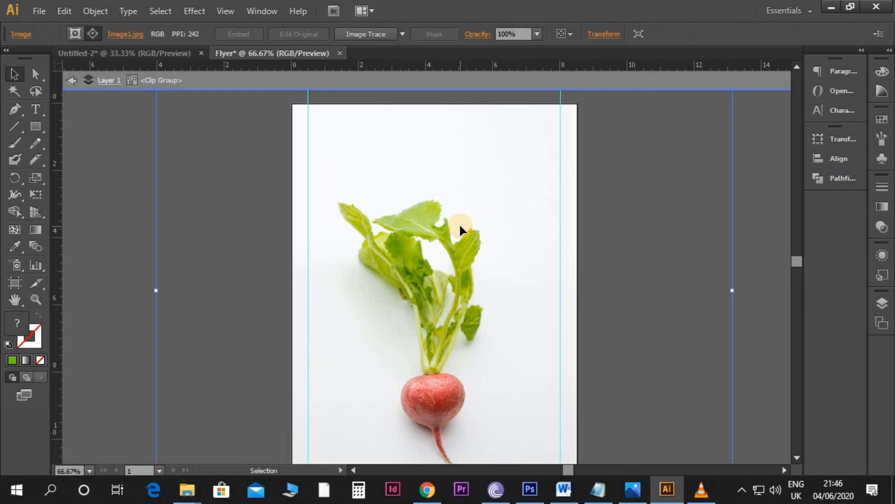
pyautogui.hotkey('shift', 'Left')
pyautogui.hotkey('shift', 'Left')
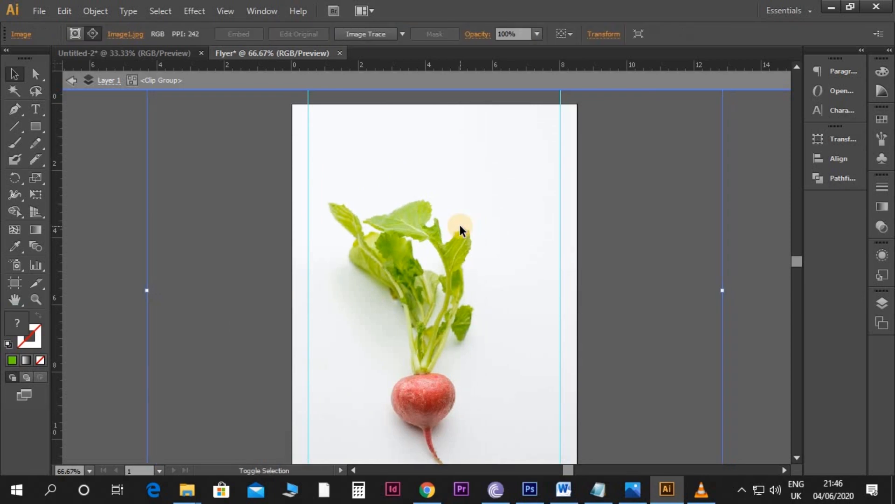
pyautogui.hotkey('shift', 'Left')
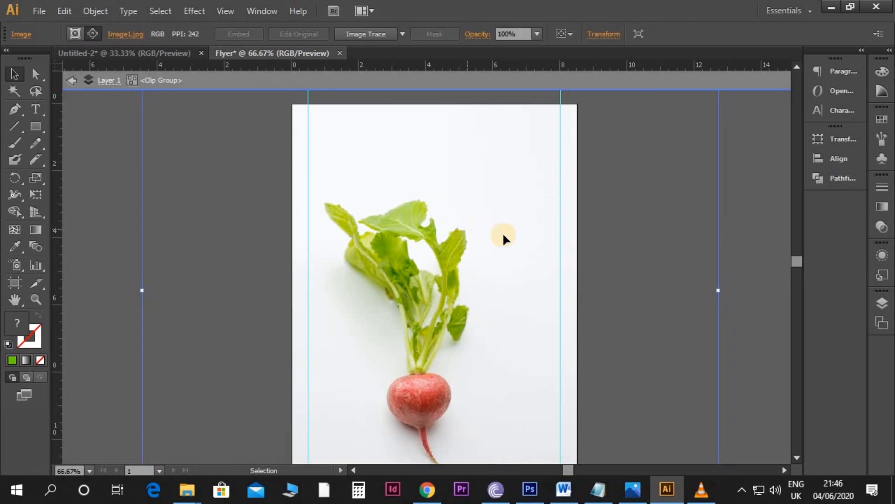
pyautogui.doubleClick(752, 268)
# Step: Duplicate the "Best food" text, "Lorem ipsum" heading and checklist to the left guide beside the lower part of the radish
pyautogui.moveTo(574, 226); pyautogui.dragTo(597, 232)
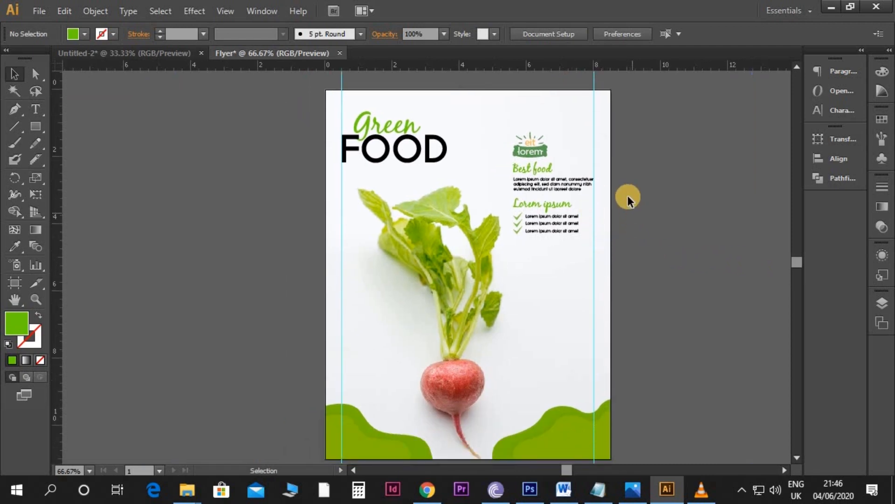
pyautogui.moveTo(633, 165); pyautogui.dragTo(522, 227)
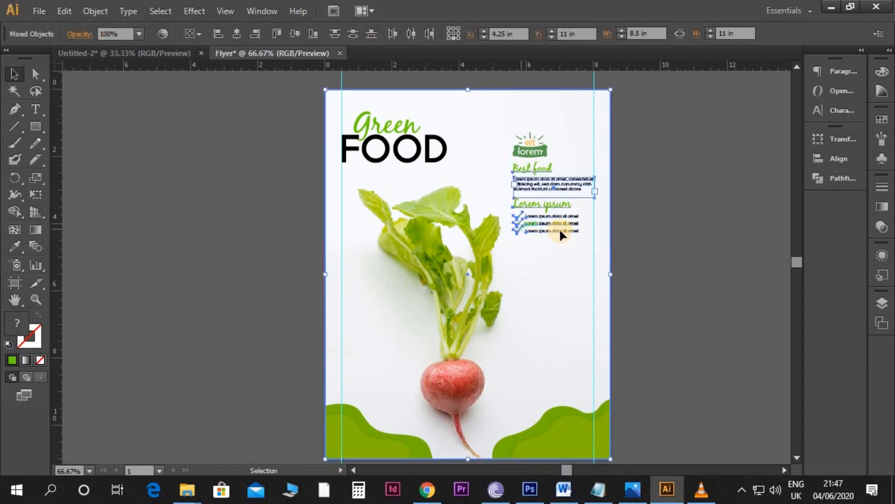
pyautogui.keyDown('shift'); pyautogui.click(608, 265); pyautogui.keyUp('shift')
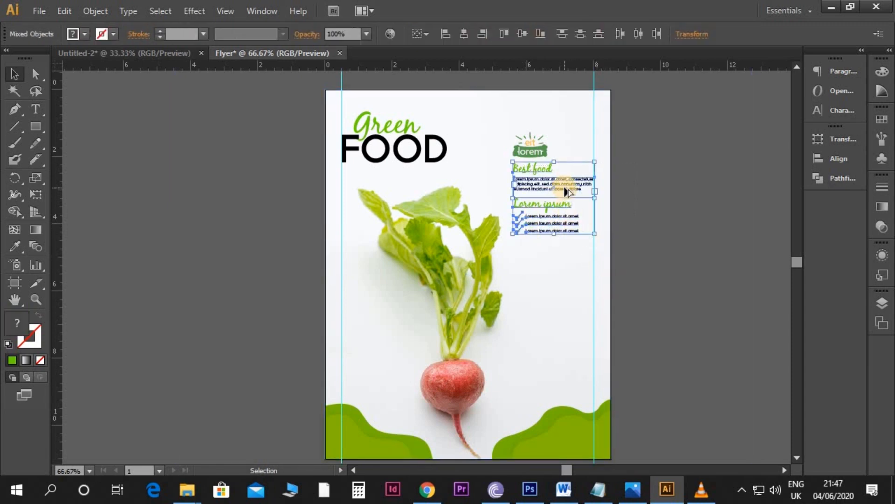
pyautogui.moveTo(566, 191); pyautogui.dragTo(391, 335)
# Step: Group the duplicated text block at the left guide and nudge it slightly down
pyautogui.hotkey('ctrl', 'g')
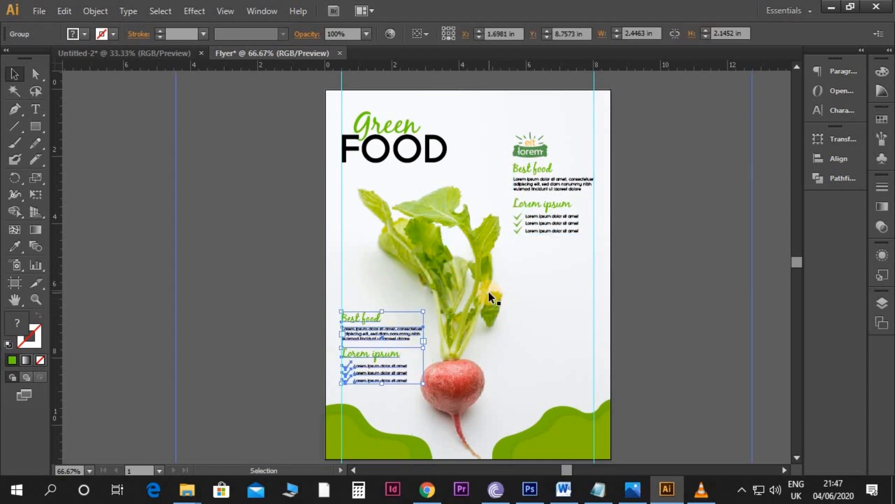
pyautogui.press('Down')
pyautogui.press('Down')
pyautogui.press('Down')
pyautogui.click(680, 310)
# Step: Copy the green pea photo and the basil photo from the Untitled-2 document
pyautogui.hotkey('ctrl', '+')
pyautogui.scroll(1, 443, 316)
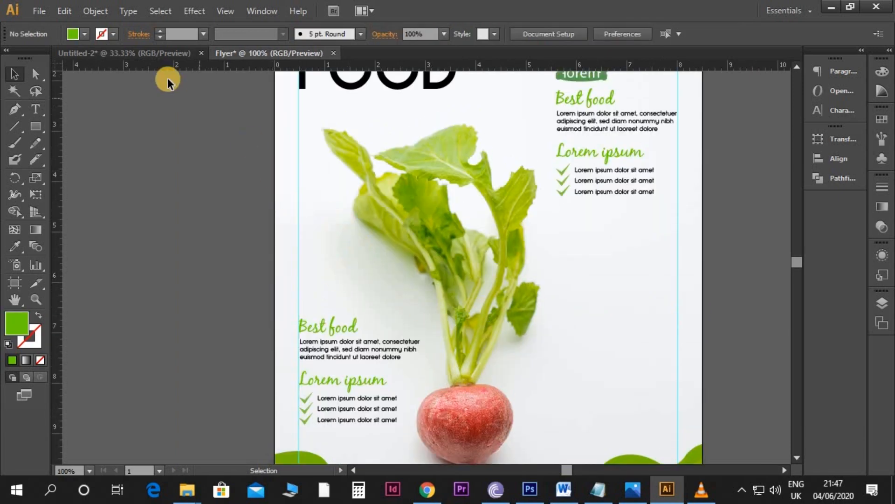
pyautogui.click(149, 55)
pyautogui.scroll(4, 319, 129)
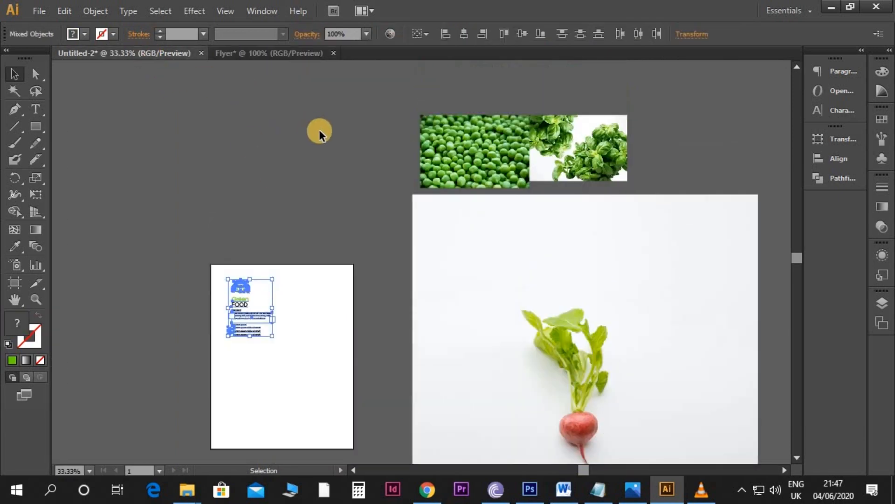
pyautogui.click(469, 233)
pyautogui.moveTo(573, 201); pyautogui.dragTo(502, 248)
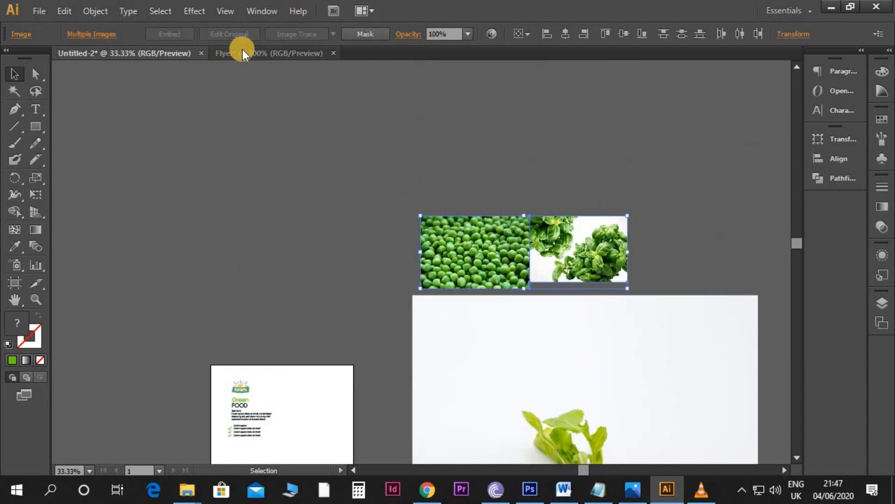
# Step: Paste the pea and basil photos into the Flyer document and move the basil photo off to the right
pyautogui.click(233, 54)
pyautogui.scroll(-3, 381, 180)
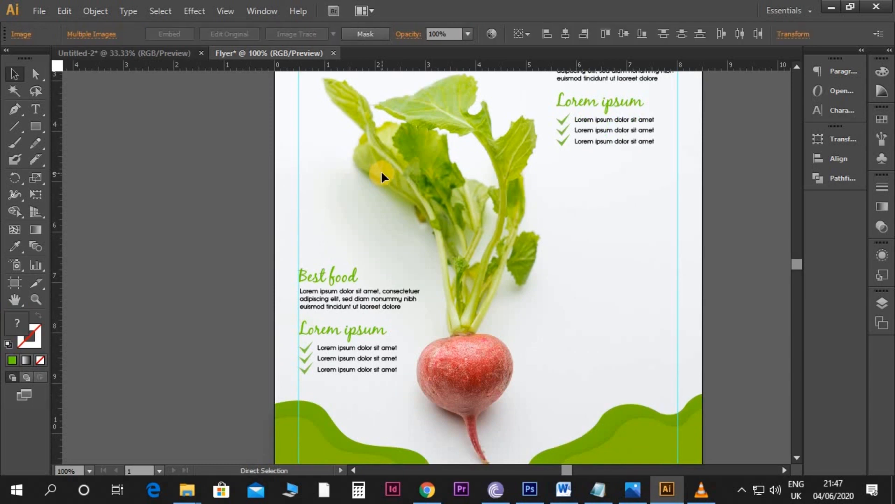
pyautogui.hotkey('ctrl', 'v')
pyautogui.click(767, 311)
pyautogui.moveTo(615, 287); pyautogui.dragTo(747, 293)
# Step: Scale down the pea photo and place it at the left guide above the duplicated "Best food" heading
pyautogui.click(439, 266)
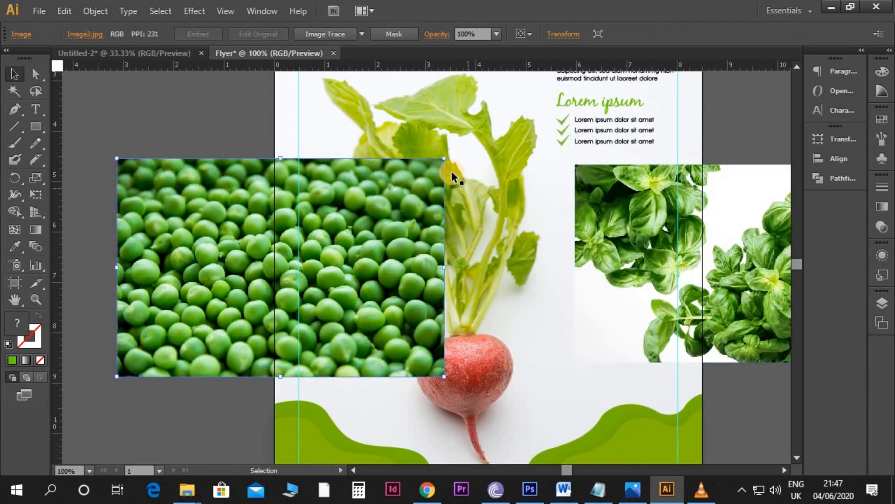
pyautogui.moveTo(444, 159); pyautogui.dragTo(353, 217)
pyautogui.moveTo(327, 248); pyautogui.dragTo(413, 209)
# Step: Draw a green circle about 1.15 in wide over the middle of the pea photo with the Ellipse tool
pyautogui.hotkey('ctrl', '=')
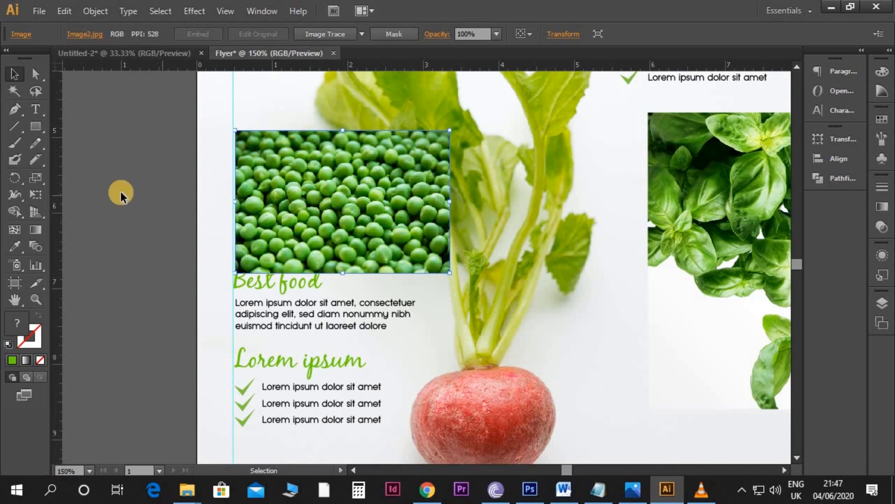
pyautogui.moveTo(38, 128); pyautogui.dragTo(84, 158)
pyautogui.moveTo(350, 207); pyautogui.dragTo(387, 251)
# Step: Scale the pea photo down about its centre to about 1.92 x 1.28 in behind the circle
pyautogui.press('v')
pyautogui.click(418, 199)
pyautogui.moveTo(448, 132); pyautogui.dragTo(400, 171)
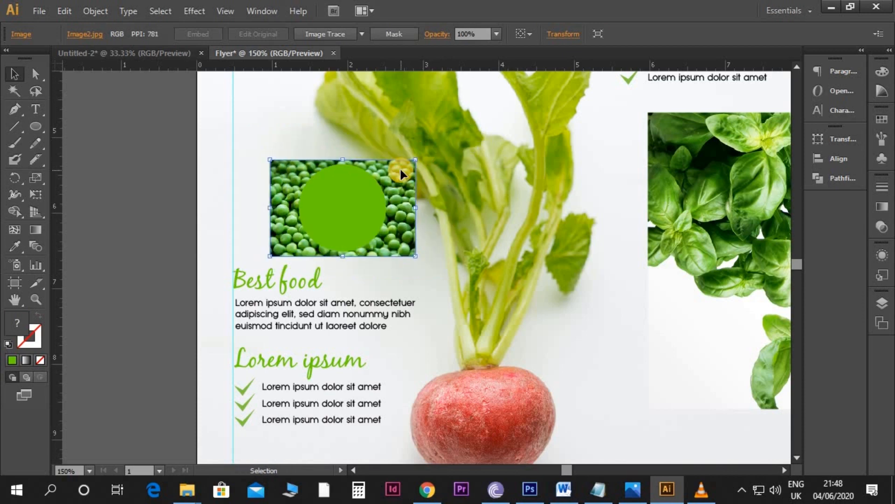
# Step: Clip the pea photo to the green circle with a clipping mask
pyautogui.keyDown('shift'); pyautogui.click(352, 187); pyautogui.keyUp('shift')
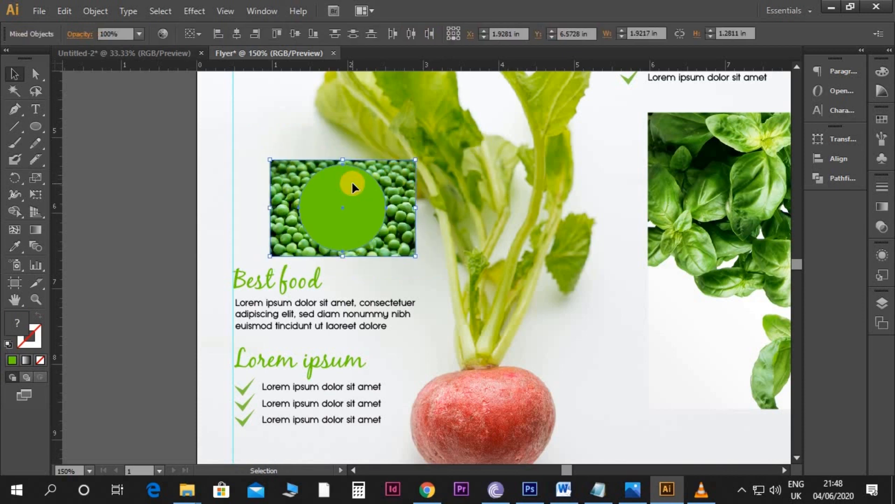
pyautogui.rightClick(351, 183)
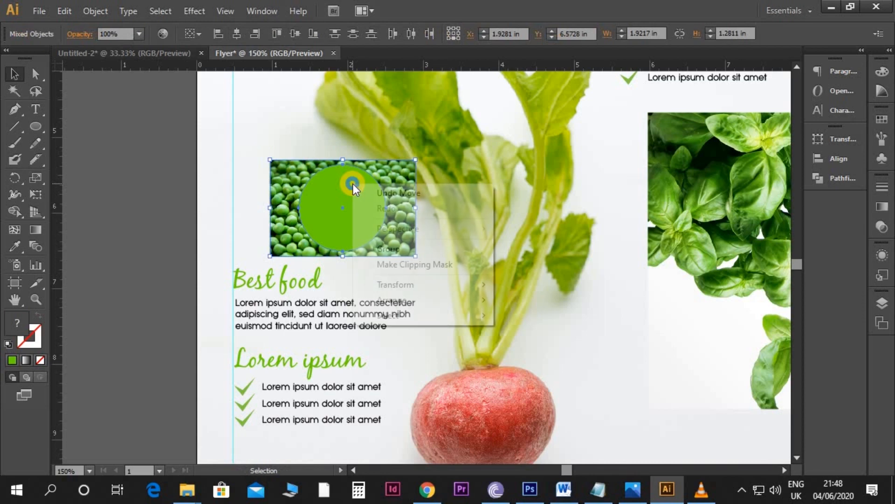
pyautogui.click(402, 261)
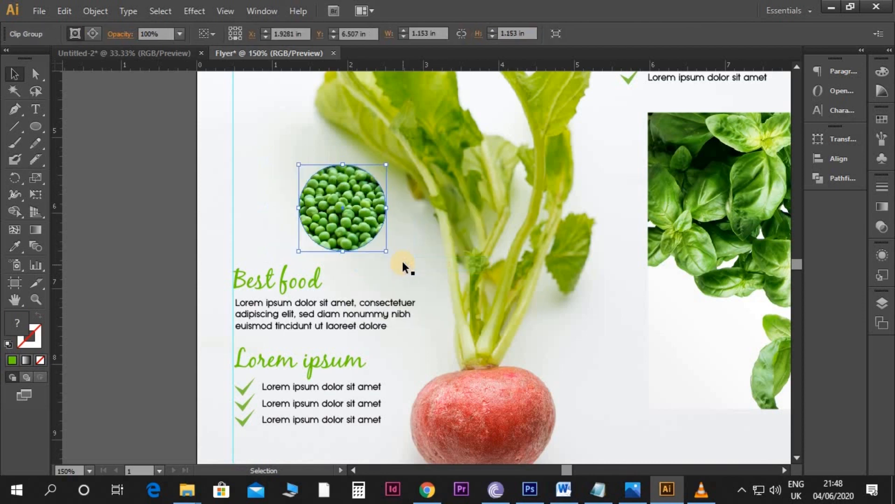
# Step: Move the clipped pea circle against the left guide, slightly above the lower "Best food" heading
pyautogui.moveTo(365, 231); pyautogui.dragTo(298, 241)
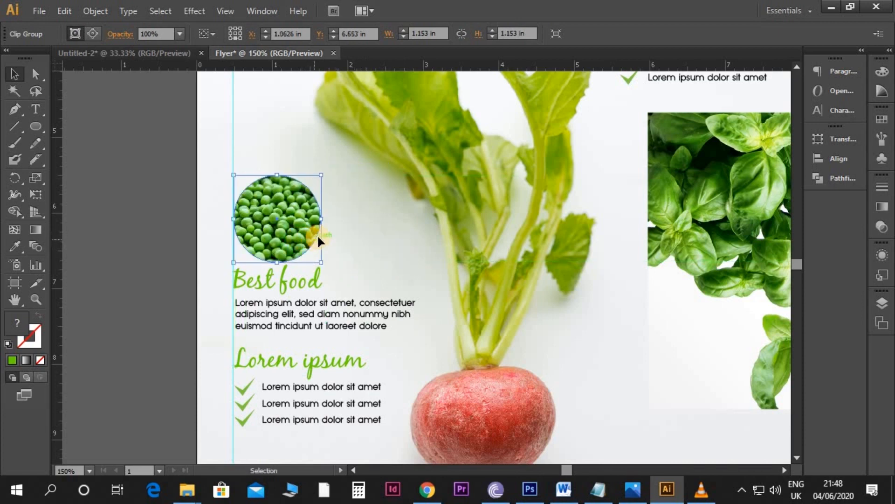
pyautogui.press('Up')
pyautogui.press('Up')
pyautogui.press('Up')
pyautogui.press('Up')
pyautogui.press('Up')
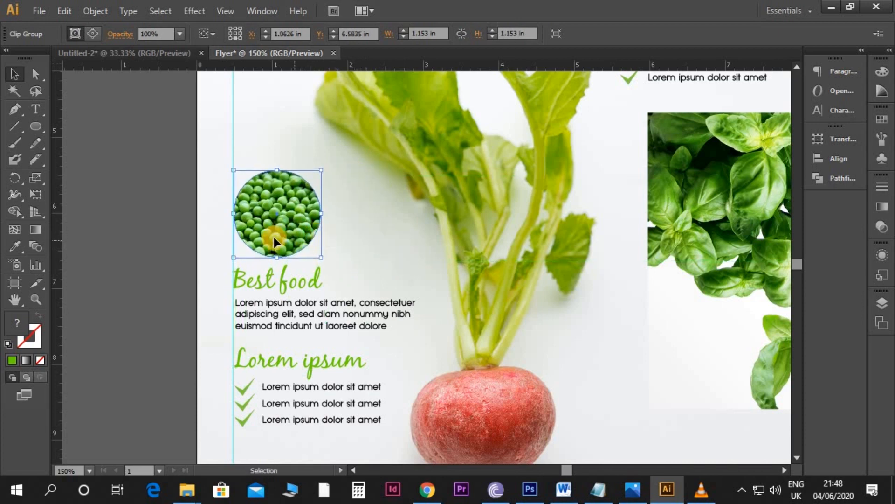
# Step: Give the pea circle a light grey stroke, colour #CCCCCA
pyautogui.click(39, 335)
pyautogui.doubleClick(35, 332)
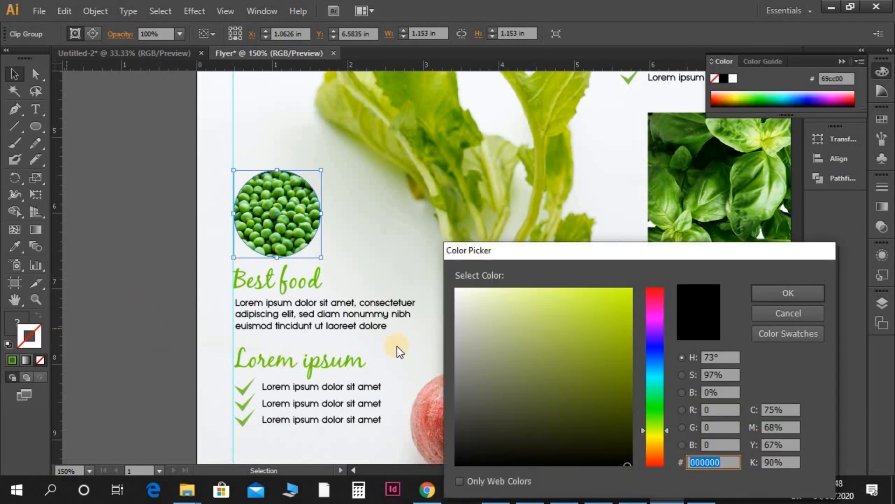
pyautogui.moveTo(456, 313); pyautogui.dragTo(456, 322)
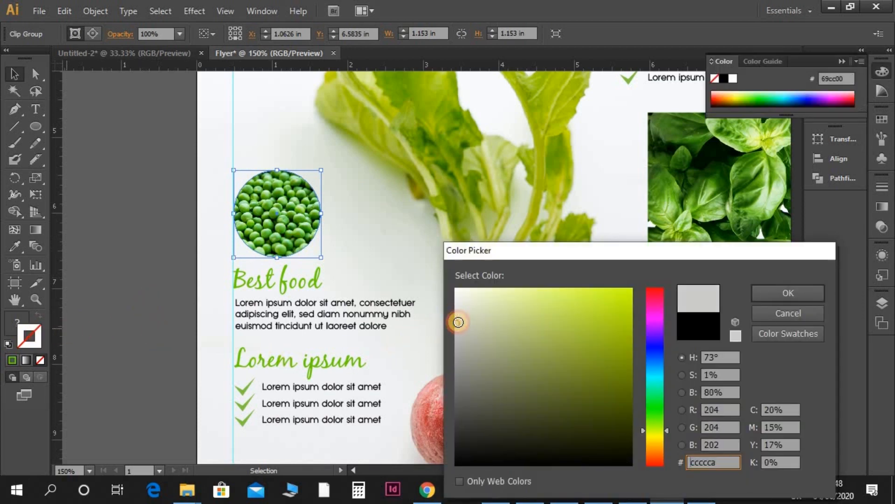
pyautogui.press('Return')
pyautogui.press('x')
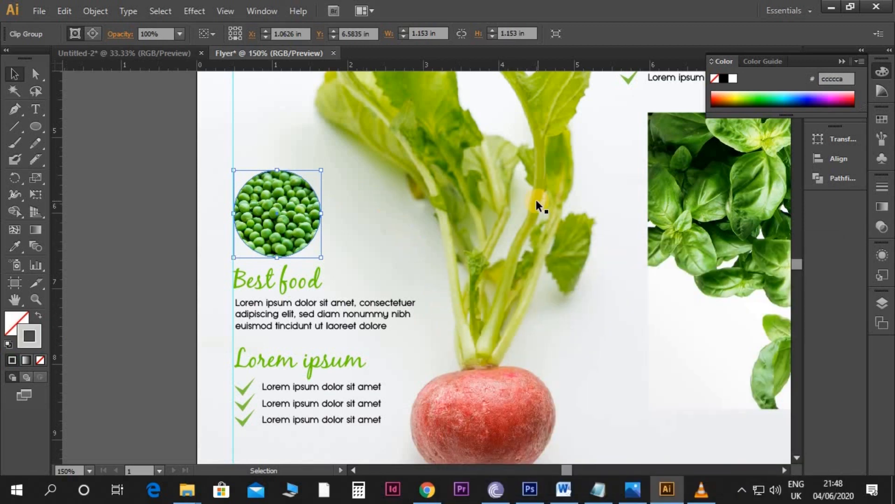
# Step: Set the pea circle's stroke weight to 6 pt
pyautogui.click(880, 188)
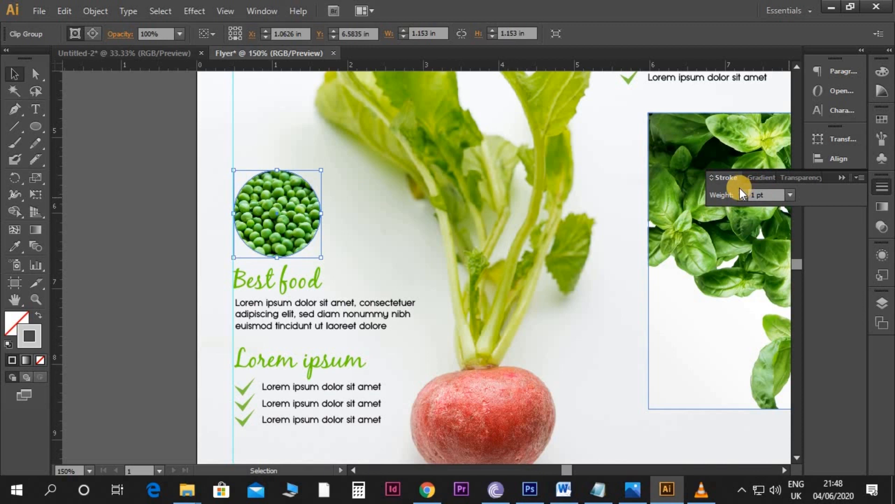
pyautogui.click(742, 190)
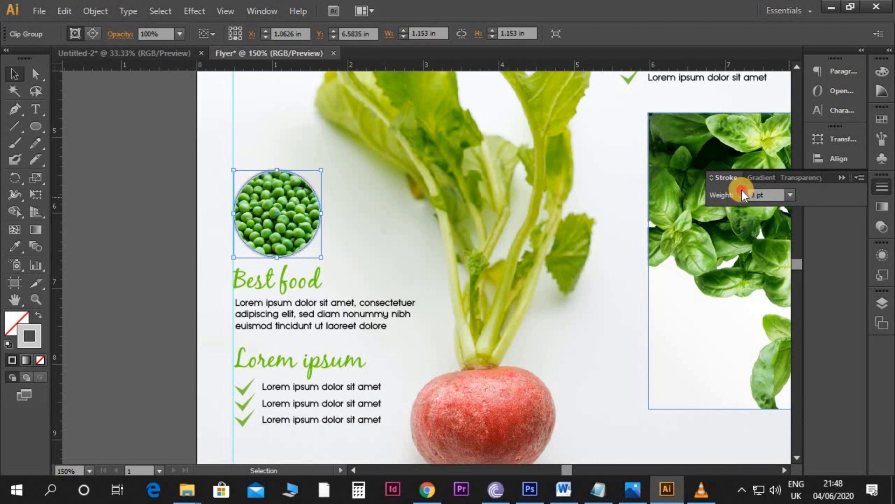
pyautogui.click(741, 190)
pyautogui.click(742, 190)
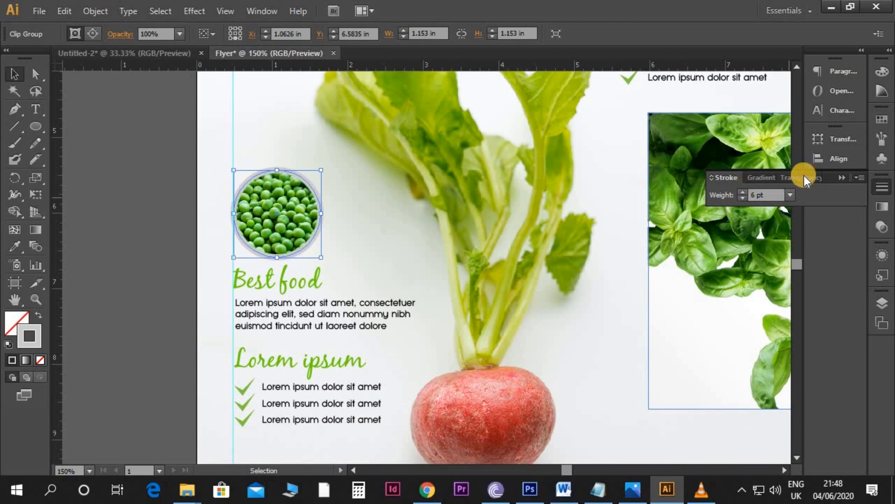
pyautogui.click(841, 181)
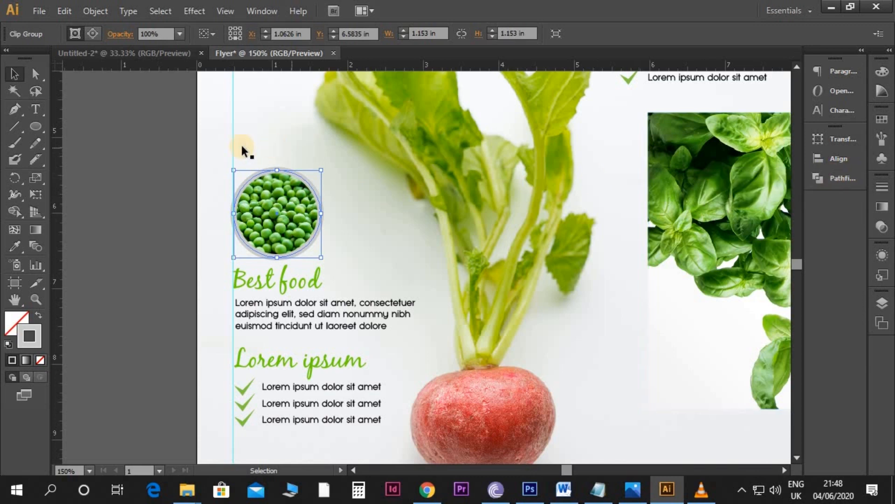
# Step: Nudge the outlined pea circle slightly right so its grey ring sits inside the left guide
pyautogui.press('Right')
pyautogui.press('Right')
pyautogui.press('Right')
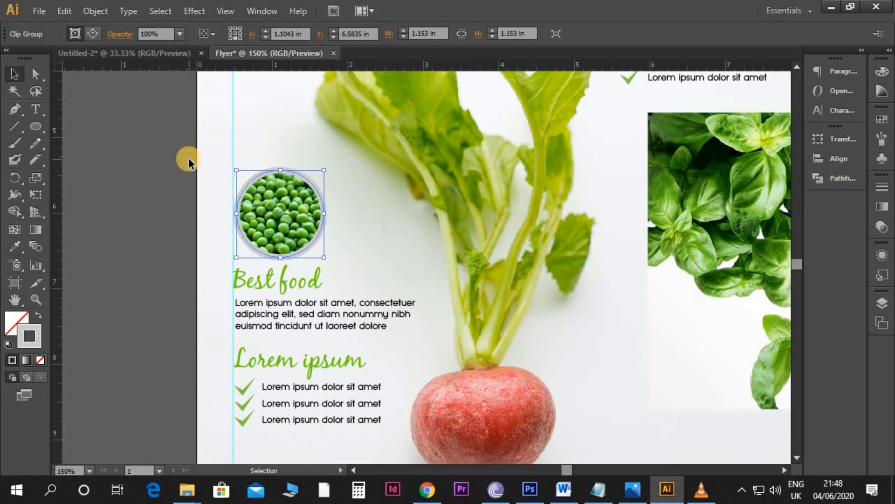
pyautogui.click(168, 161)
# Step: Move the basil photo off the page onto the pasteboard beside the flyer's right edge
pyautogui.hotkey('ctrl', '-')
pyautogui.scroll(4, 404, 292)
pyautogui.moveTo(457, 255); pyautogui.dragTo(414, 248)
pyautogui.moveTo(469, 247); pyautogui.dragTo(632, 259)
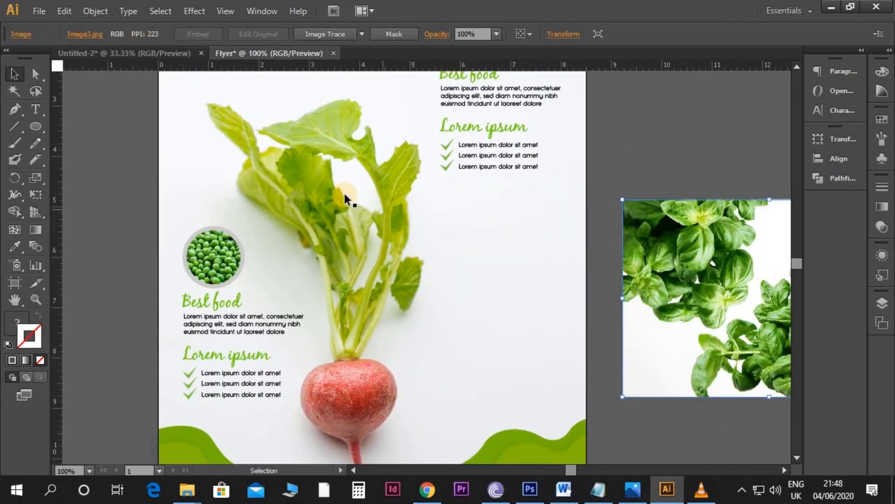
# Step: Draw a circle about 1.5 in wide right of the radish leaves and fill it with a dark colour sampled from the basil photo
pyautogui.click(35, 126)
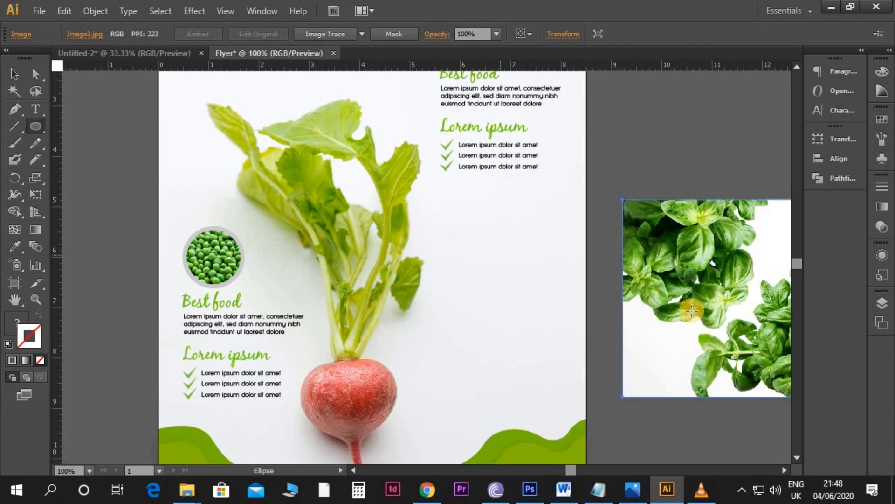
pyautogui.moveTo(494, 282); pyautogui.dragTo(524, 320)
pyautogui.press('v')
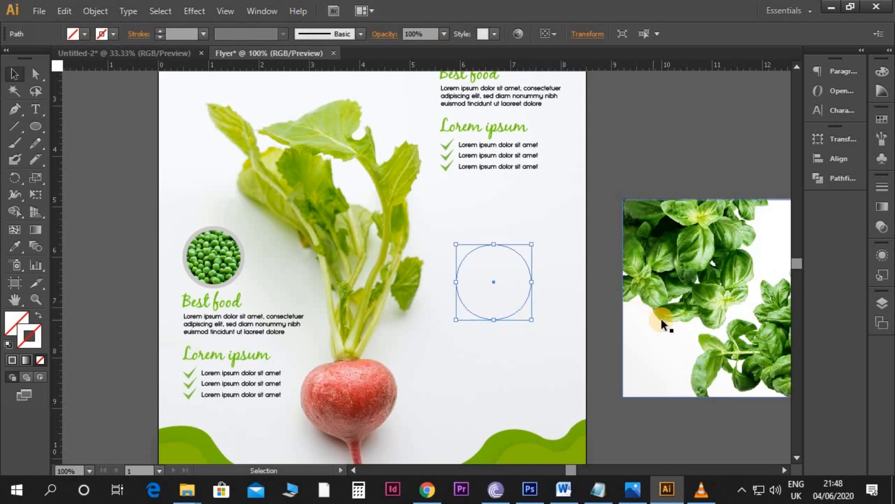
pyautogui.press('i')
pyautogui.click(654, 227)
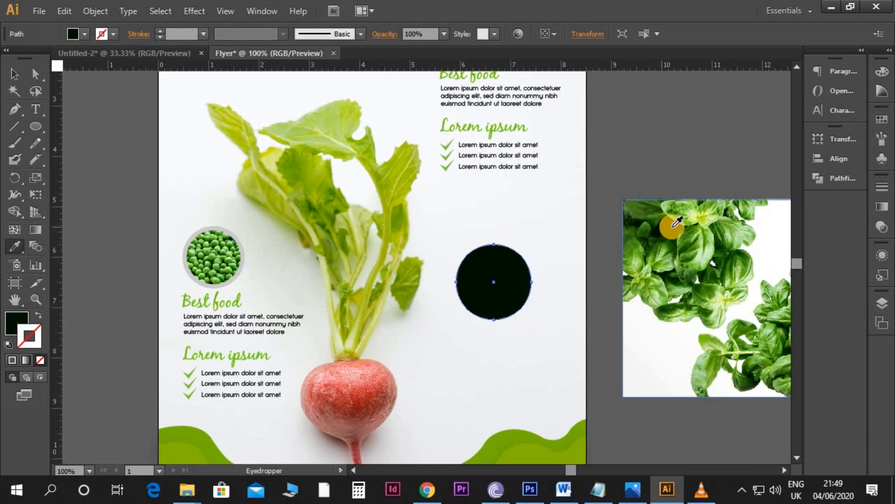
# Step: Place the basil photo behind the dark circle and scale it down to about 2.47 x 1.66 in
pyautogui.press('v')
pyautogui.moveTo(691, 242); pyautogui.dragTo(481, 246)
pyautogui.moveTo(577, 281); pyautogui.dragTo(556, 274)
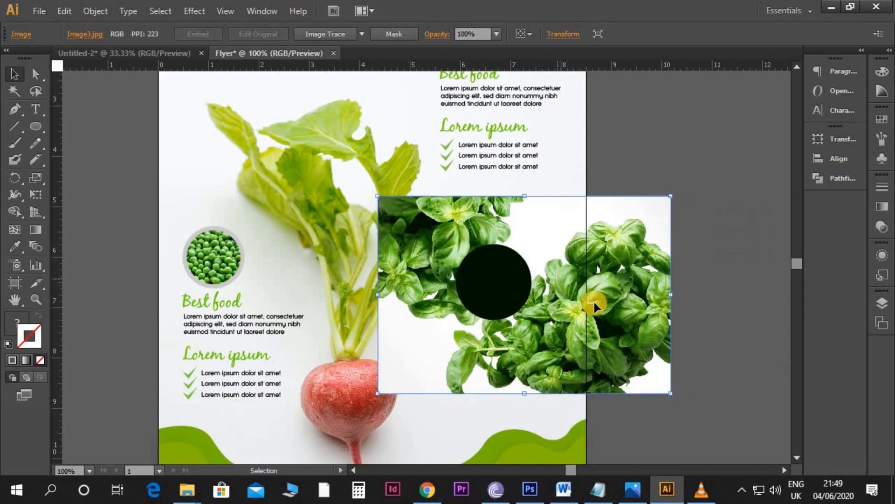
pyautogui.moveTo(672, 393); pyautogui.dragTo(546, 325)
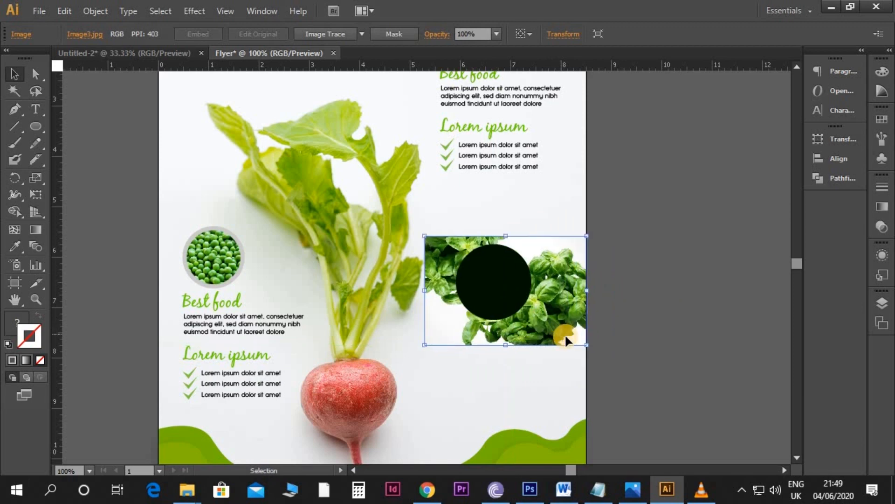
pyautogui.moveTo(587, 345); pyautogui.dragTo(551, 319)
pyautogui.moveTo(425, 236); pyautogui.dragTo(429, 240)
# Step: Clip the basil photo to the dark circle with a clipping mask
pyautogui.keyDown('shift'); pyautogui.click(499, 288); pyautogui.keyUp('shift')
pyautogui.rightClick(500, 290)
pyautogui.click(554, 370)
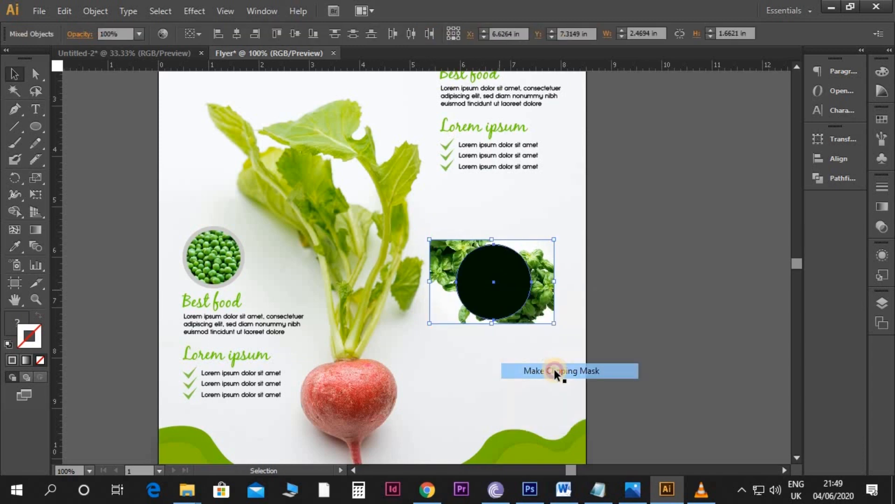
pyautogui.click(629, 323)
# Step: Copy the pea circle's grey 6 pt outline onto the basil circle with the Eyedropper
pyautogui.scroll(-1, 628, 323)
pyautogui.click(520, 287)
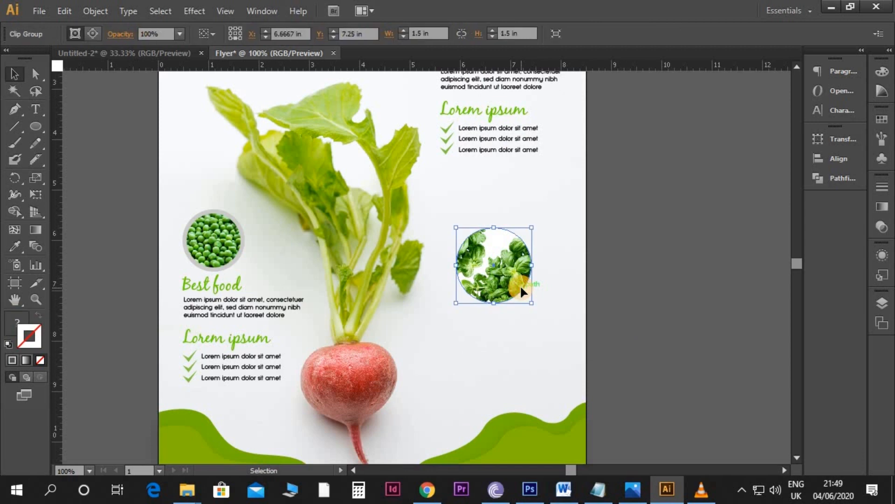
pyautogui.press('i')
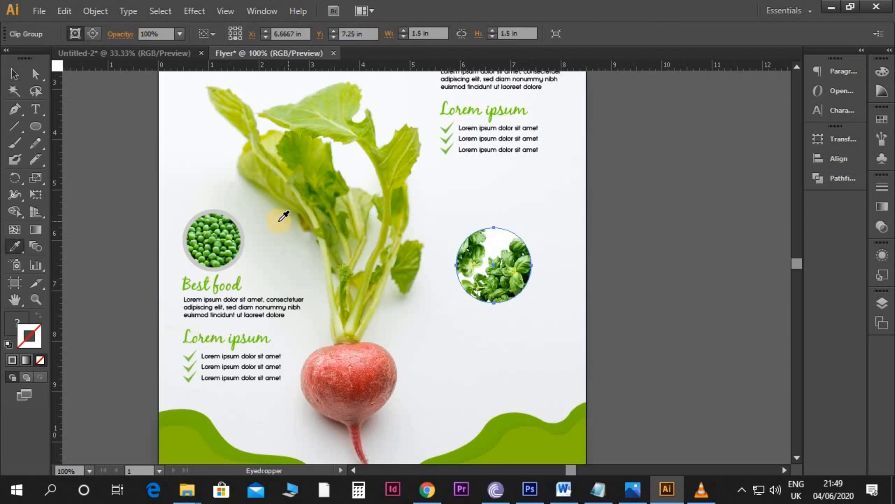
pyautogui.click(240, 215)
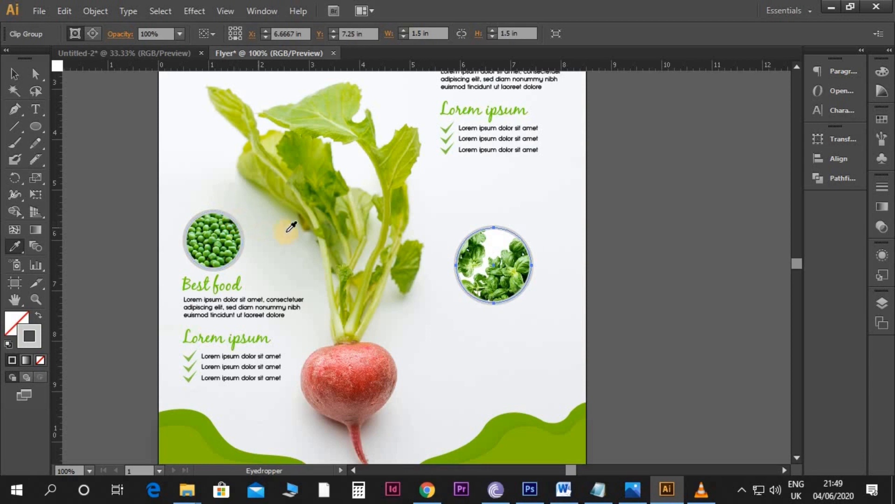
pyautogui.press('v')
pyautogui.click(616, 229)
# Step: Move the basil circle right to align with the right guide and nudge it up slightly, to about X 7.25 in, Y 7.22 in
pyautogui.scroll(-1, 616, 229)
pyautogui.press('space')
pyautogui.moveTo(616, 228); pyautogui.dragTo(644, 282)
pyautogui.scroll(1, 643, 282)
pyautogui.scroll(-1, 643, 281)
pyautogui.scroll(-1, 534, 318)
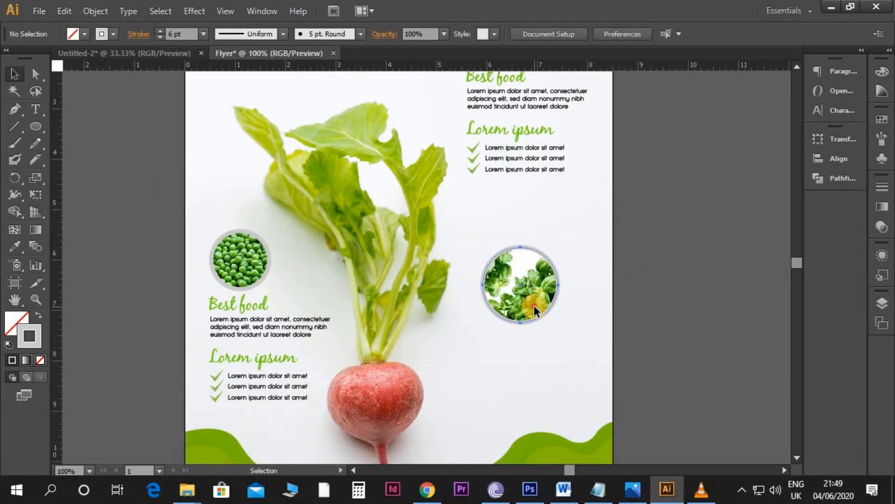
pyautogui.click(533, 305)
pyautogui.moveTo(550, 293)
pyautogui.mouseDown()
pyautogui.moveTo(559, 292)
pyautogui.moveTo(552, 298)
pyautogui.mouseUp()
pyautogui.hotkey('shift', 'Right')
pyautogui.hotkey('shift', 'Right')
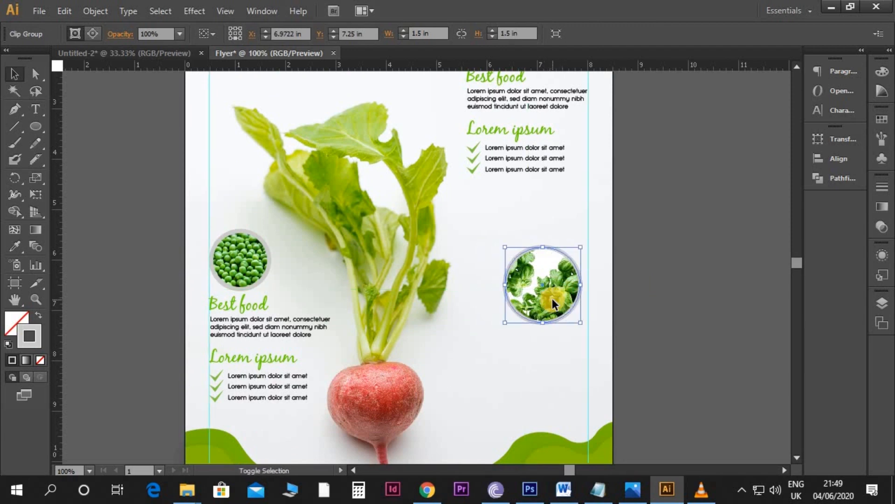
pyautogui.press('Up')
pyautogui.press('Up')
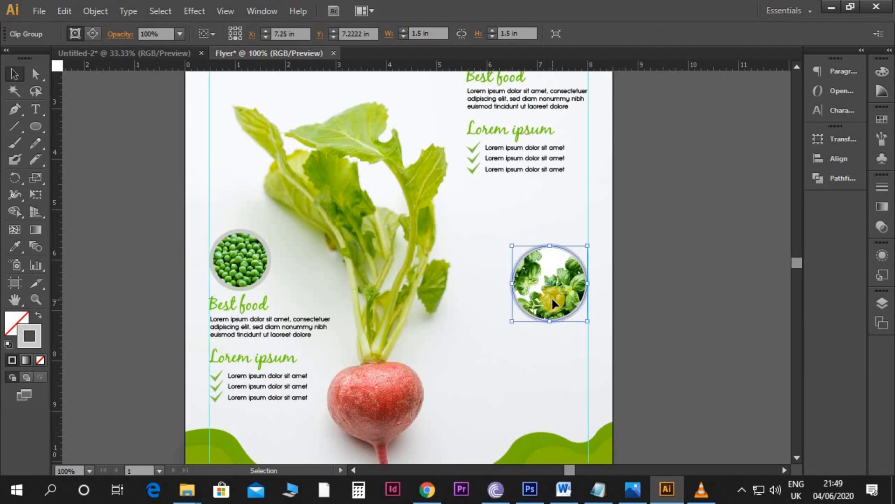
# Step: Duplicate the upper "Best food" heading and place the copy centred below the basil circle
pyautogui.scroll(2, 552, 298)
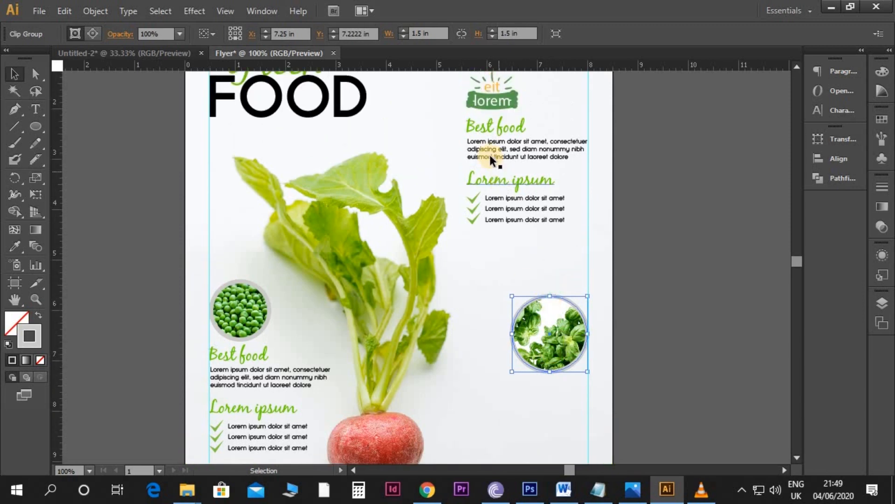
pyautogui.moveTo(482, 131); pyautogui.dragTo(562, 386)
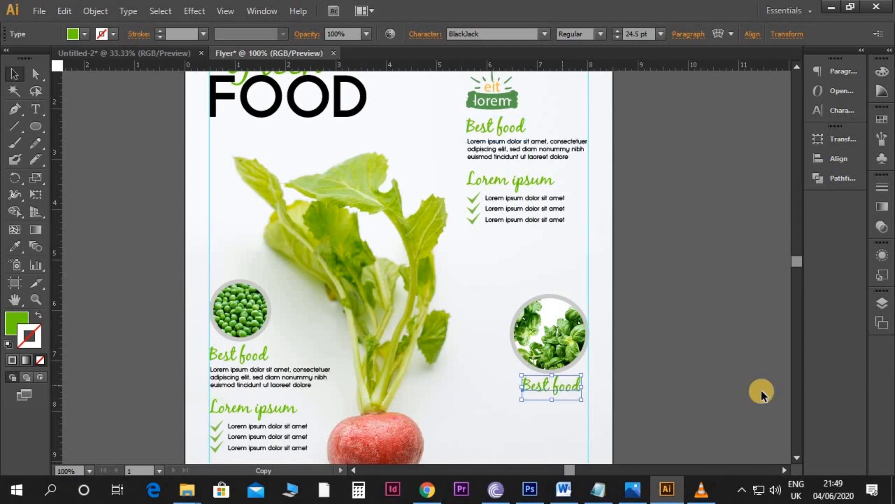
pyautogui.click(702, 368)
# Step: Copy the Facebook and phone contact items from the Untitled-2 document and paste them below the page in the Flyer document
pyautogui.scroll(-4, 702, 364)
pyautogui.hotkey('ctrl', '-')
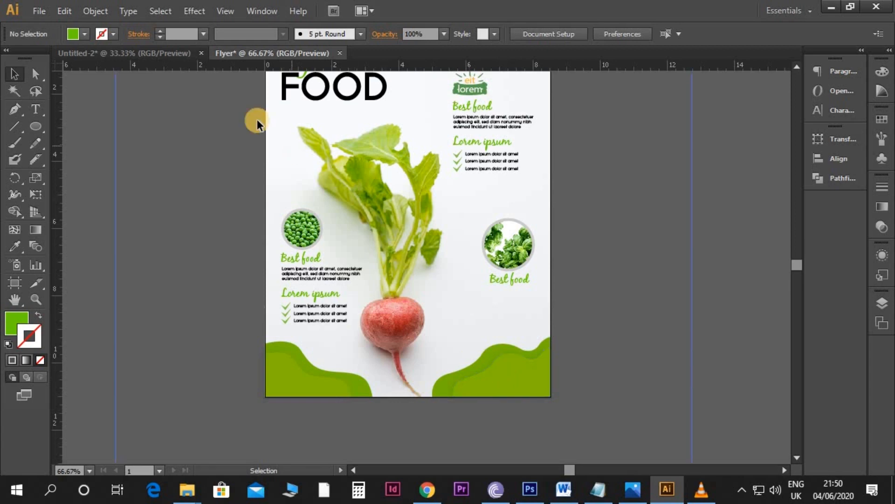
pyautogui.click(141, 55)
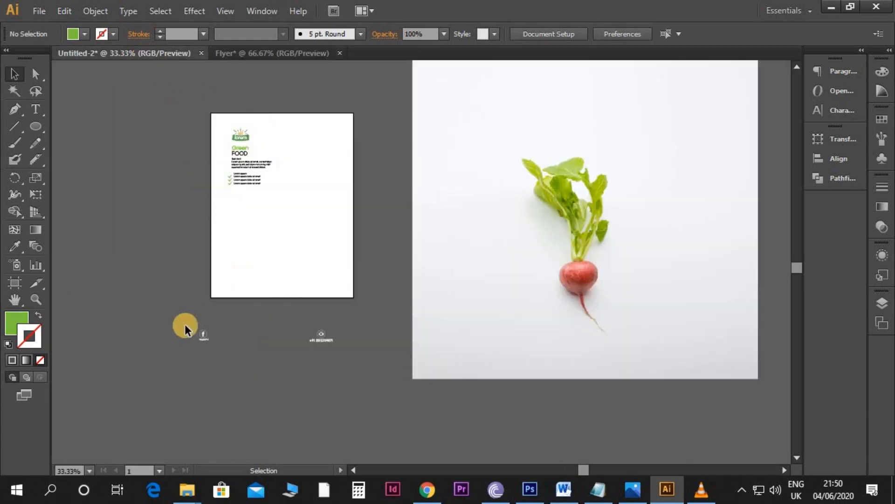
pyautogui.moveTo(357, 353); pyautogui.dragTo(357, 351)
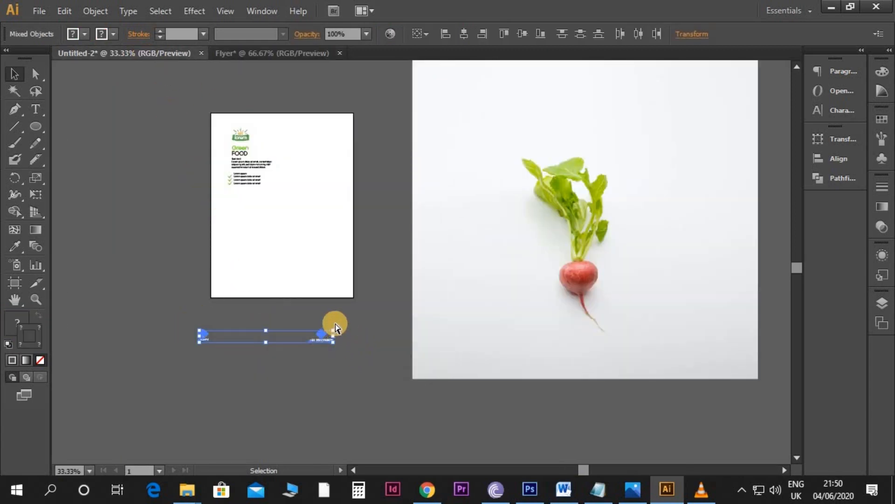
pyautogui.click(239, 55)
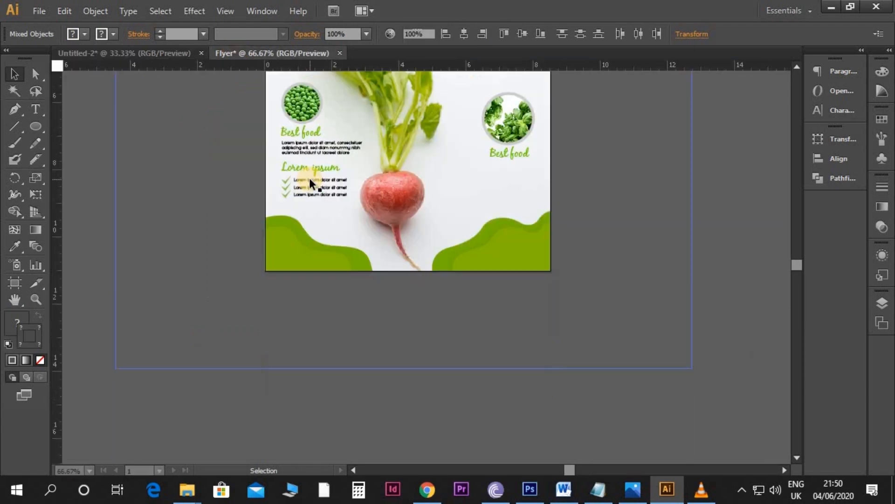
pyautogui.scroll(-3, 358, 245)
pyautogui.hotkey('ctrl', 'v')
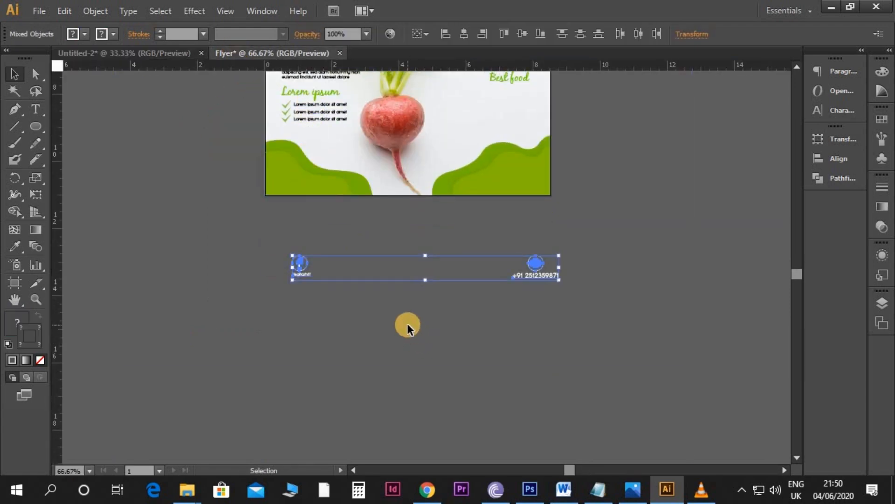
# Step: Group the phone icon with its phone number
pyautogui.hotkey('ctrl', '+')
pyautogui.click(360, 335)
pyautogui.scroll(2, 701, 324)
pyautogui.moveTo(656, 284); pyautogui.dragTo(549, 337)
pyautogui.scroll(1, 574, 332)
pyautogui.hotkey('ctrl', 'g')
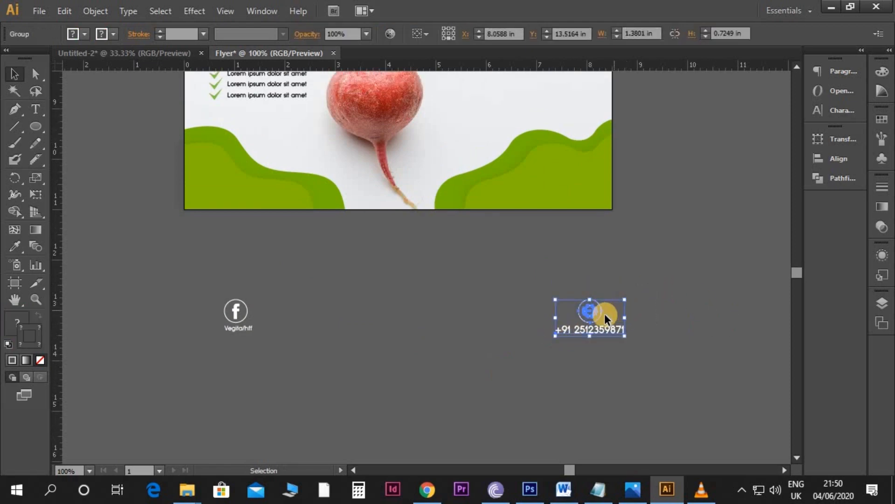
# Step: Place the phone contact group on the lower-right green wave with its right edge at the right guide, nudged up slightly
pyautogui.moveTo(596, 313); pyautogui.dragTo(558, 175)
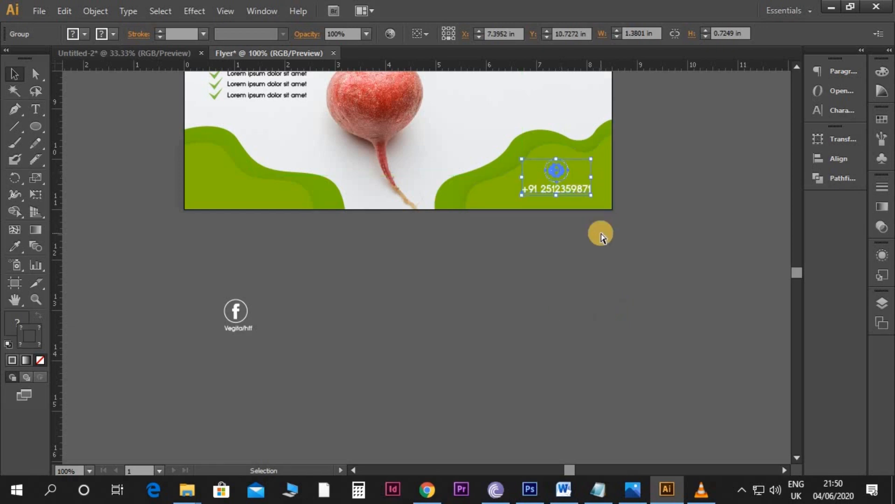
pyautogui.hotkey('ctrl', ';')
pyautogui.hotkey('ctrl', '=')
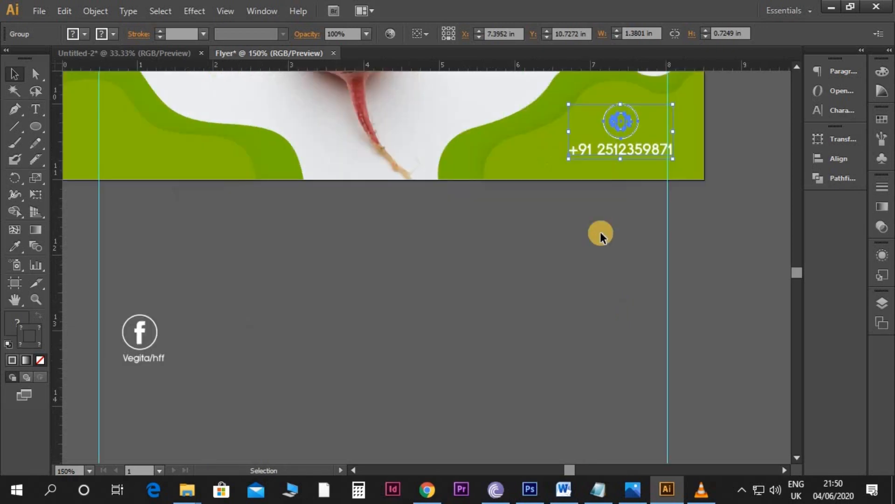
pyautogui.press('space')
pyautogui.moveTo(600, 234); pyautogui.dragTo(507, 313)
pyautogui.press('Left')
pyautogui.press('Left')
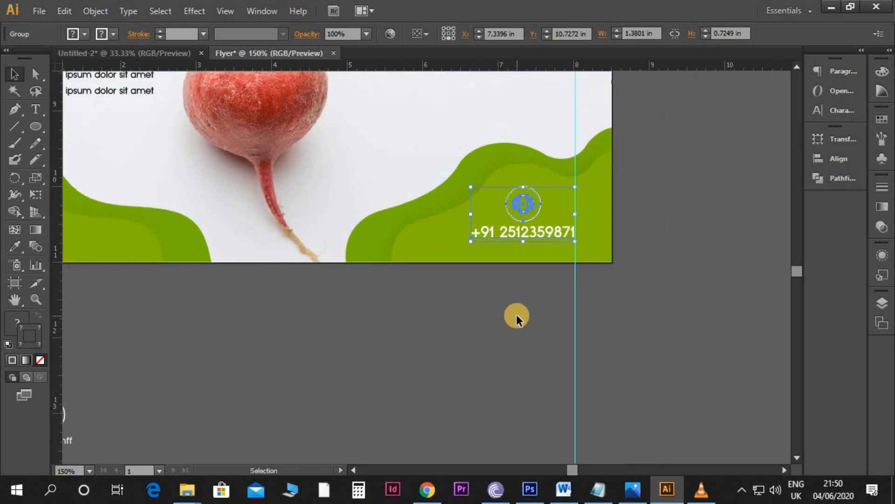
pyautogui.press('Up')
pyautogui.press('Up')
pyautogui.press('Up')
pyautogui.press('Up')
pyautogui.press('Up')
pyautogui.click(454, 328)
pyautogui.press('space')
pyautogui.moveTo(410, 336); pyautogui.dragTo(503, 338)
pyautogui.scroll(-1, 503, 338)
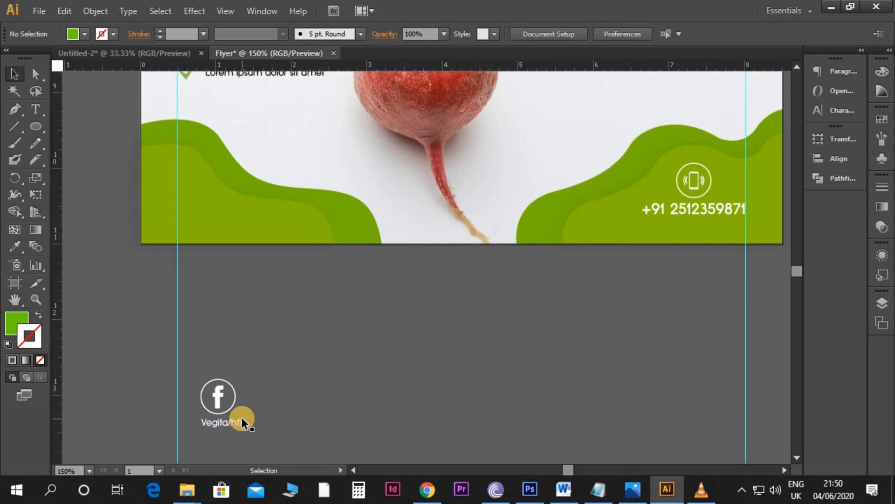
# Step: Nudge the Facebook page name slightly left so it sits centred below the Facebook icon
pyautogui.click(241, 417)
pyautogui.press('Left')
pyautogui.press('Left')
pyautogui.press('Left')
pyautogui.press('Left')
pyautogui.press('Left')
pyautogui.press('Left')
pyautogui.press('Left')
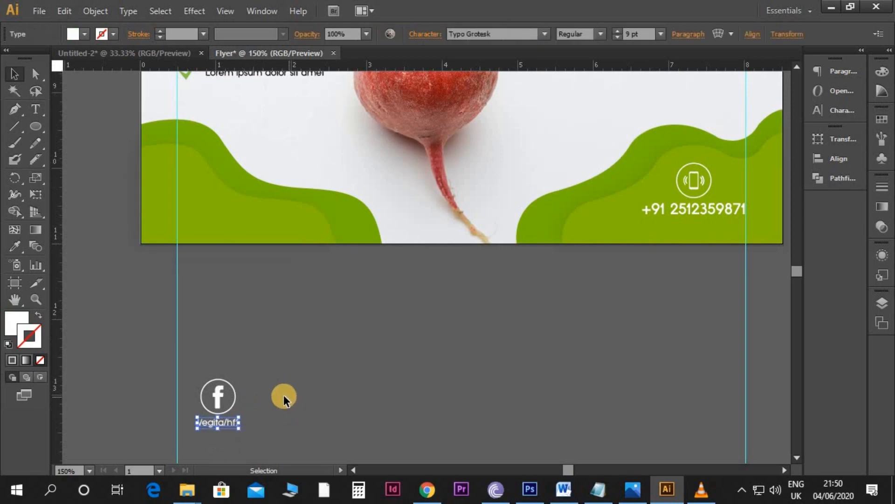
# Step: Place the Facebook icon and its page name on the lower-left green wave at the left guide, and group them
pyautogui.moveTo(239, 383); pyautogui.dragTo(189, 442)
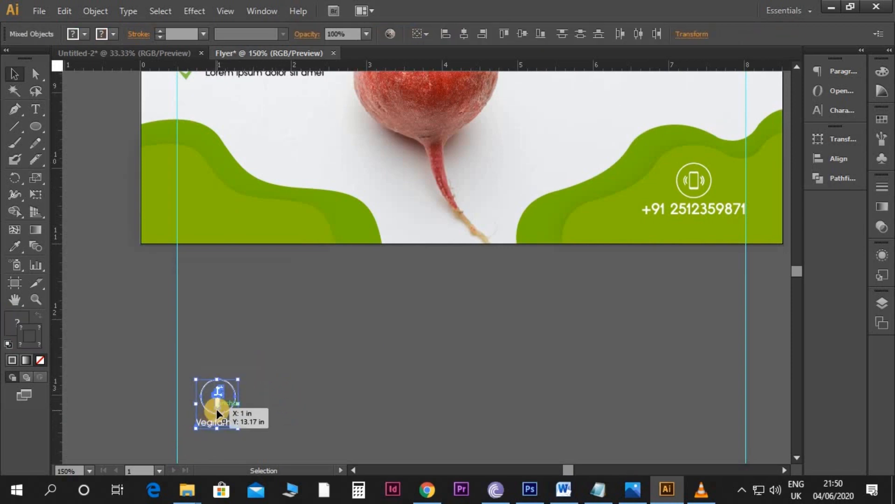
pyautogui.moveTo(217, 402); pyautogui.dragTo(198, 206)
pyautogui.scroll(1, 320, 319)
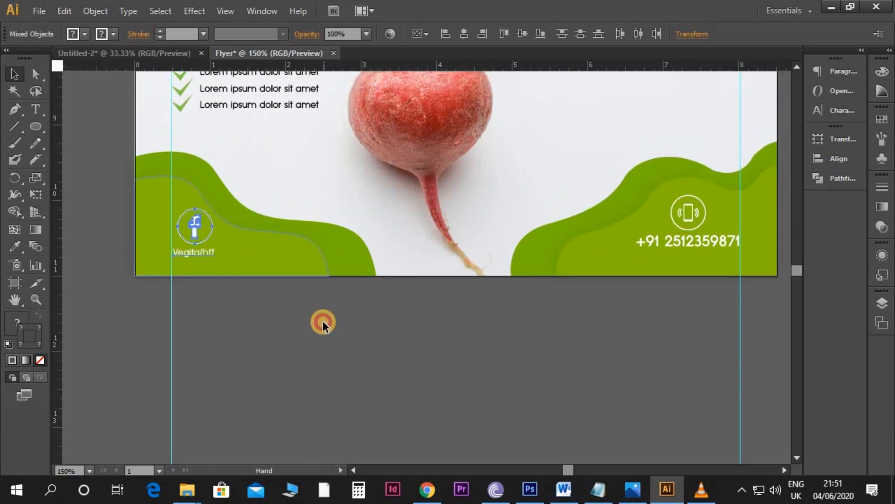
pyautogui.hotkey('ctrl', 'g')
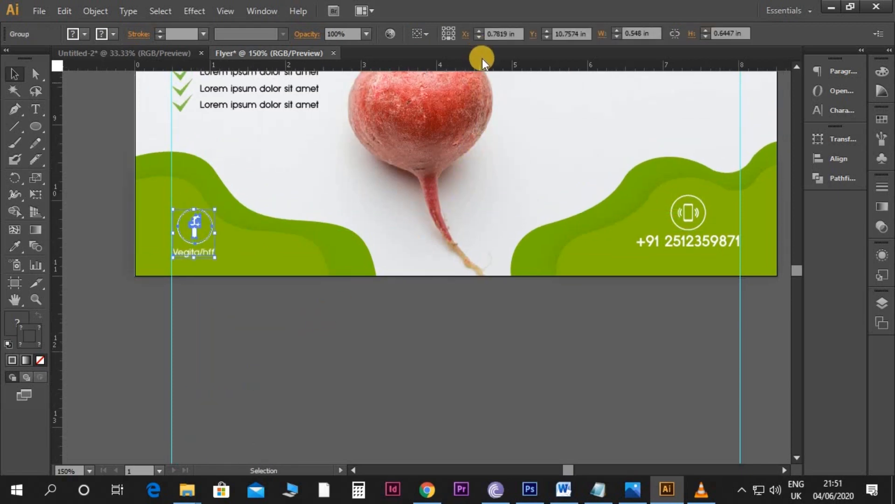
# Step: Add a horizontal guide just under the phone number and raise the Facebook group to line up with the phone contact
pyautogui.moveTo(478, 200); pyautogui.dragTo(473, 247)
pyautogui.hotkey('shift', 'Up')
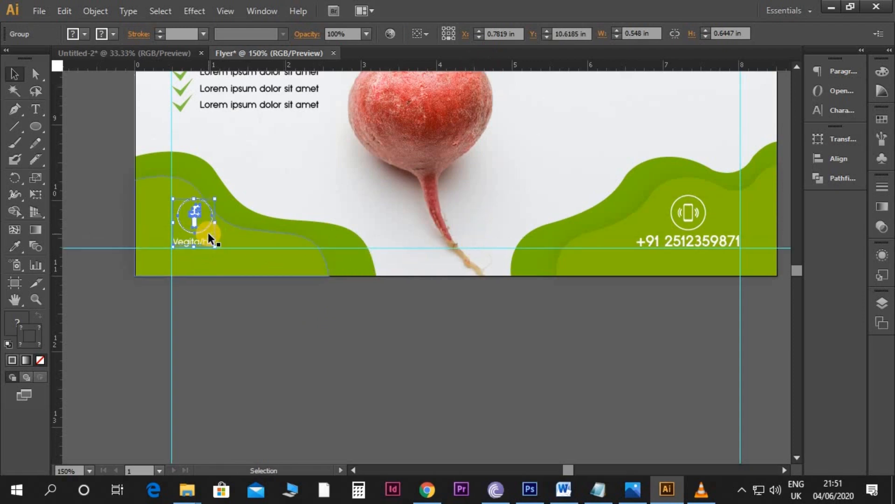
pyautogui.press('Down')
pyautogui.click(345, 377)
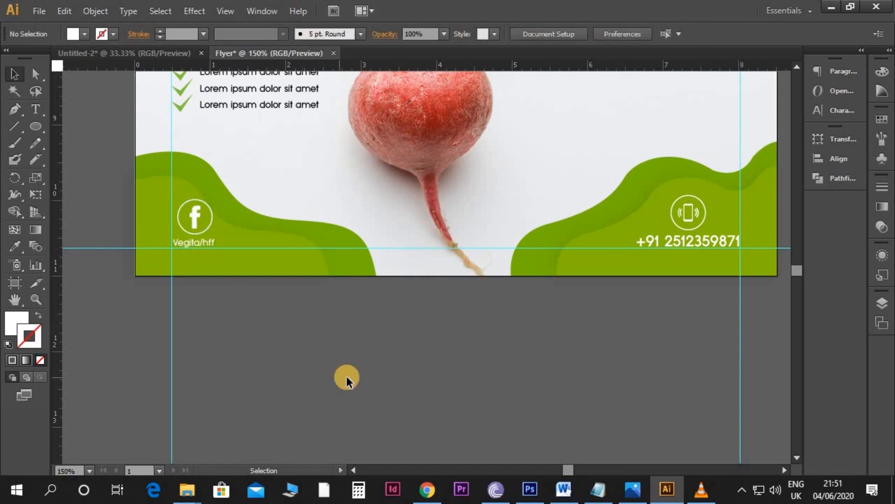
# Step: Hide the guides and review the complete flyer page
pyautogui.hotkey('ctrl', ';')
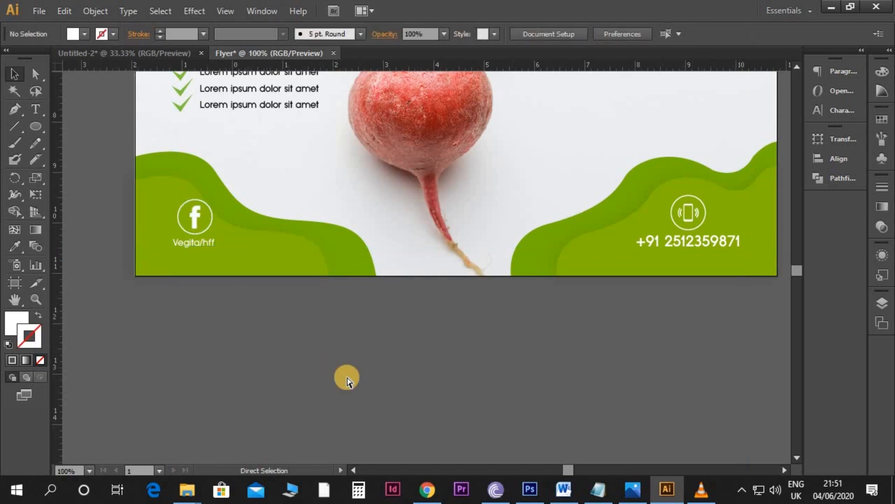
pyautogui.hotkey('ctrl', '-')
pyautogui.hotkey('ctrl', '-')
pyautogui.scroll(3, 346, 380)
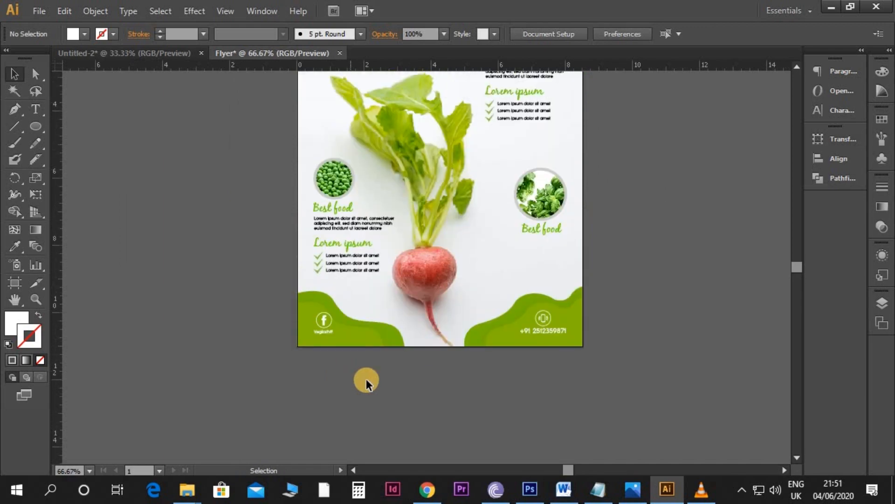
pyautogui.hscroll(1, 586, 230)
pyautogui.scroll(3, 573, 256)
pyautogui.scroll(1, 575, 261)
pyautogui.hscroll(1, 575, 260)
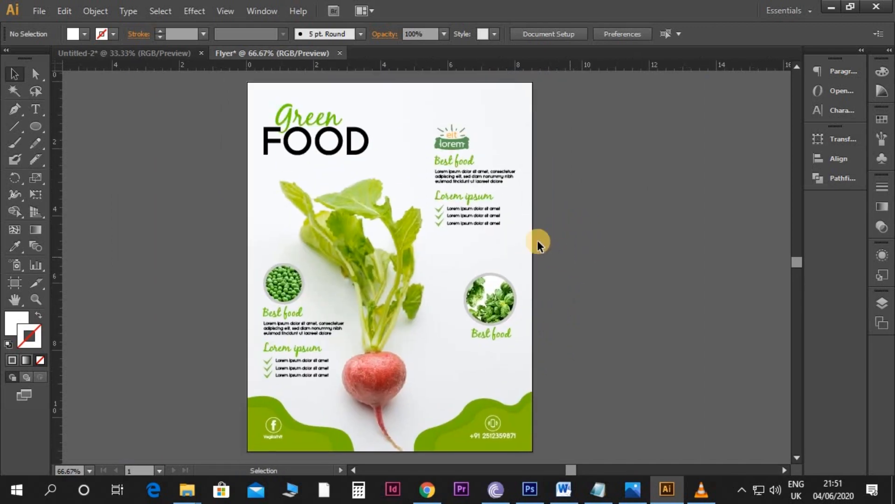
# Step: Save the document under the name Flyer.pdf in the Flyer folder, using the Adobe PDF format
pyautogui.click(47, 15)
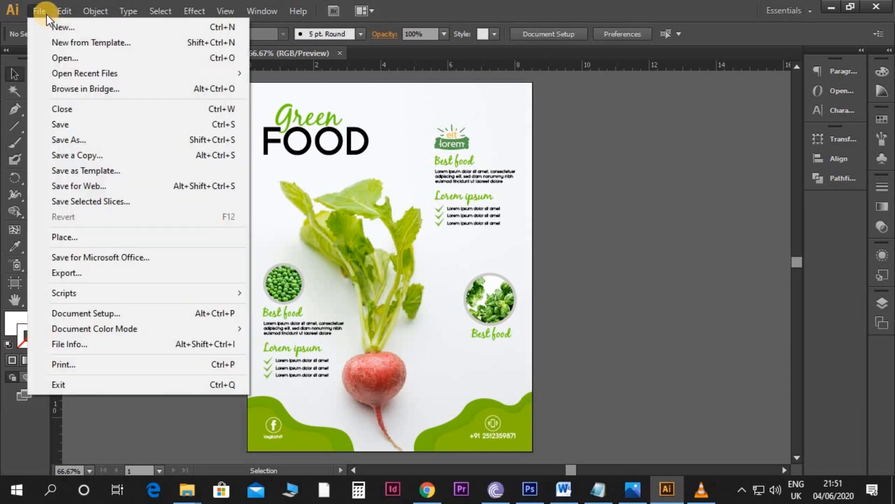
pyautogui.click(69, 139)
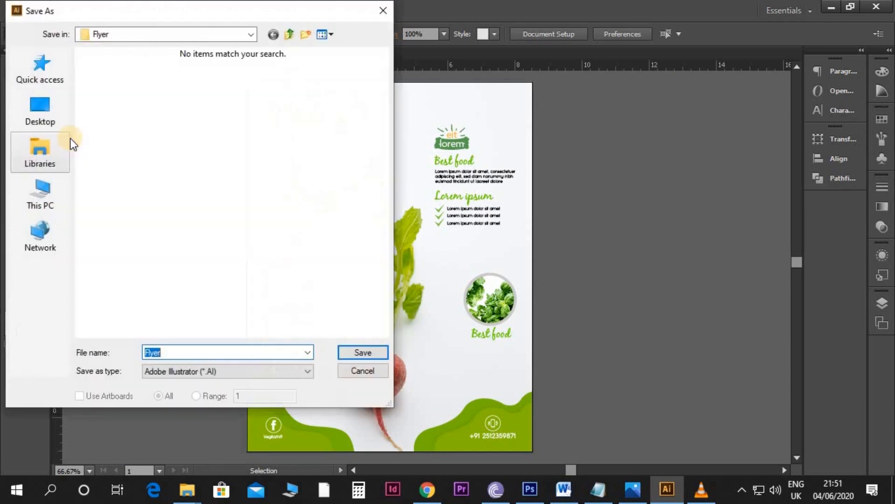
pyautogui.click(241, 376)
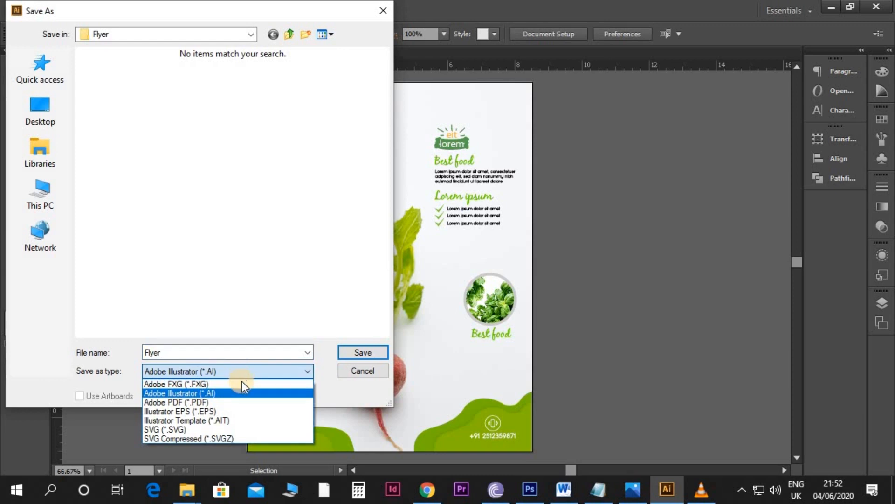
pyautogui.click(233, 403)
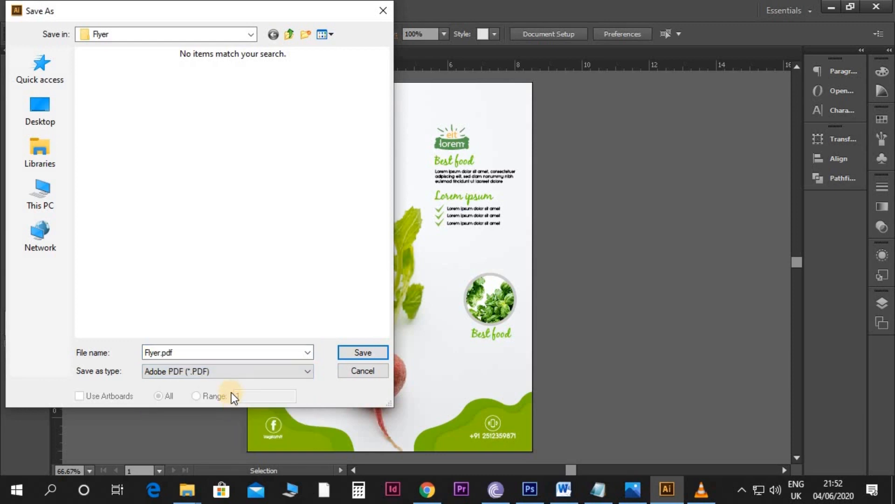
pyautogui.click(364, 353)
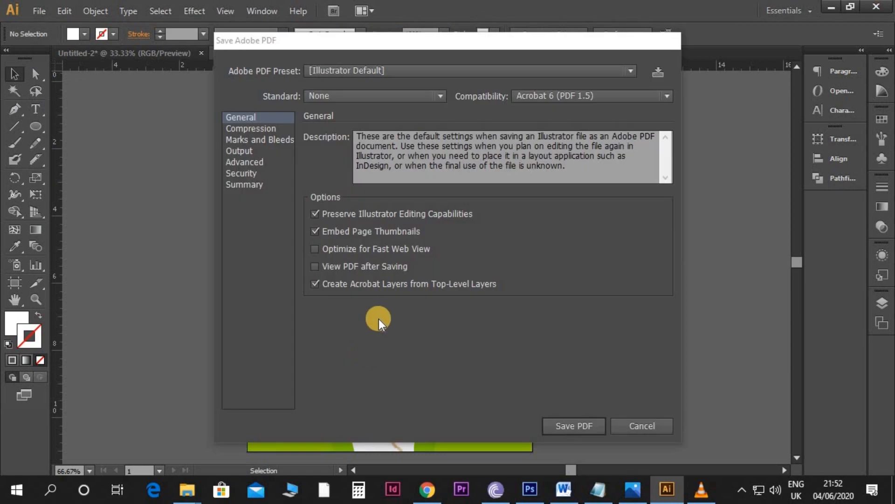
# Step: Apply the High Quality Print preset, check the compression, output and advanced settings, and save the PDF
pyautogui.click(345, 71)
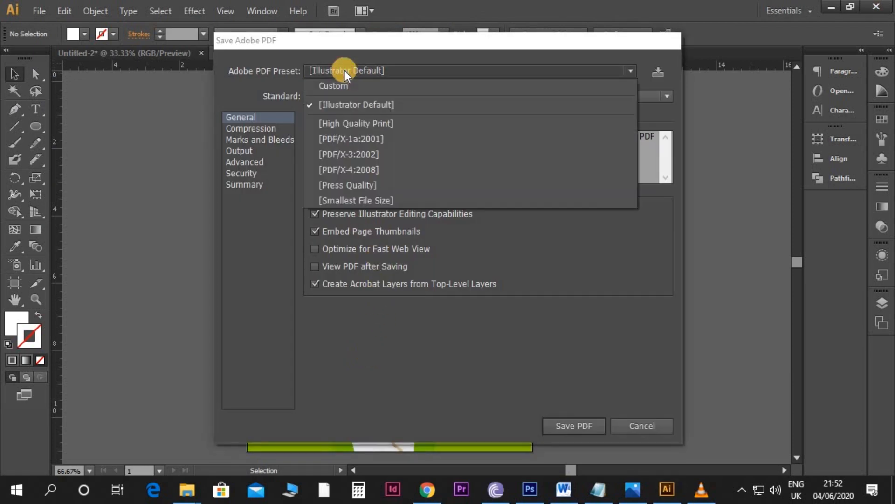
pyautogui.click(351, 120)
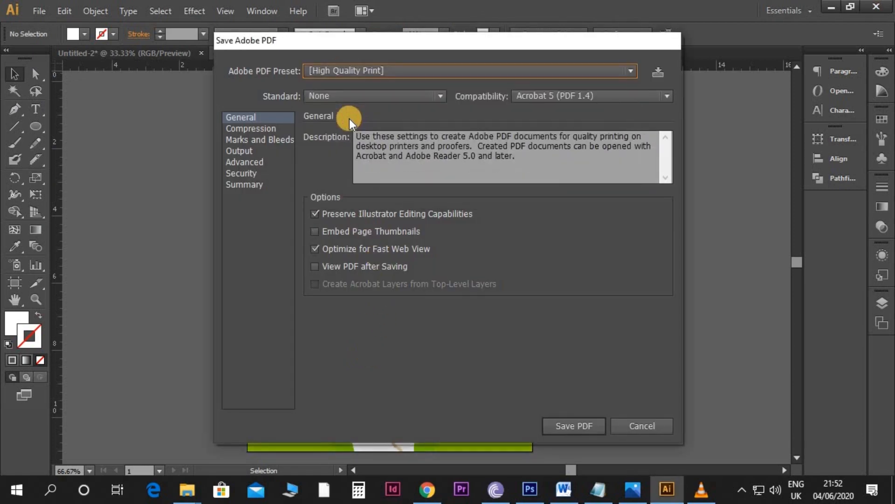
pyautogui.click(273, 128)
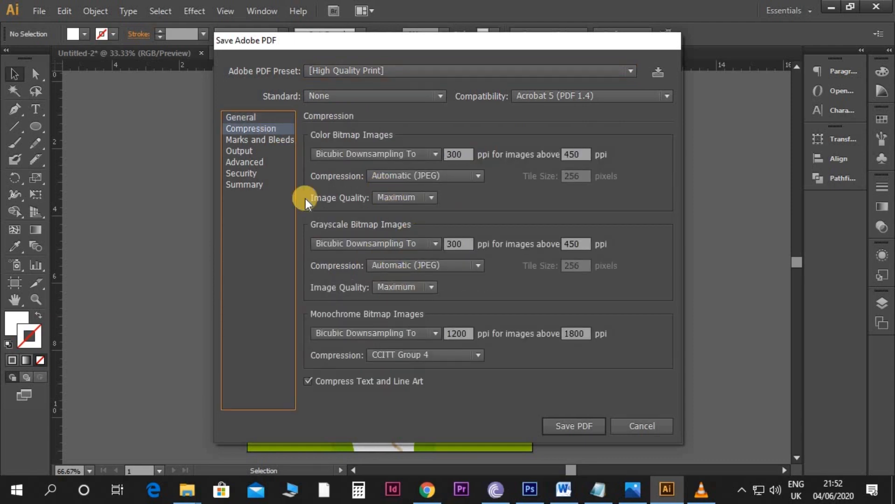
pyautogui.click(244, 152)
pyautogui.click(253, 164)
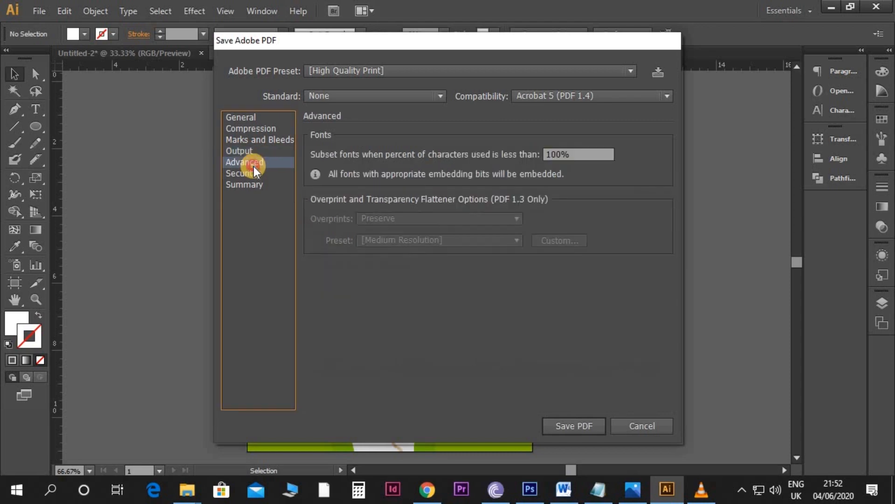
pyautogui.click(575, 426)
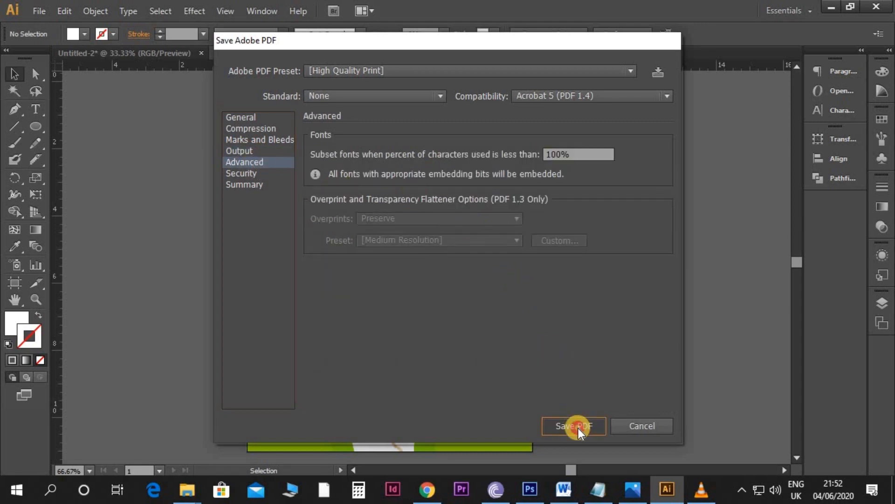